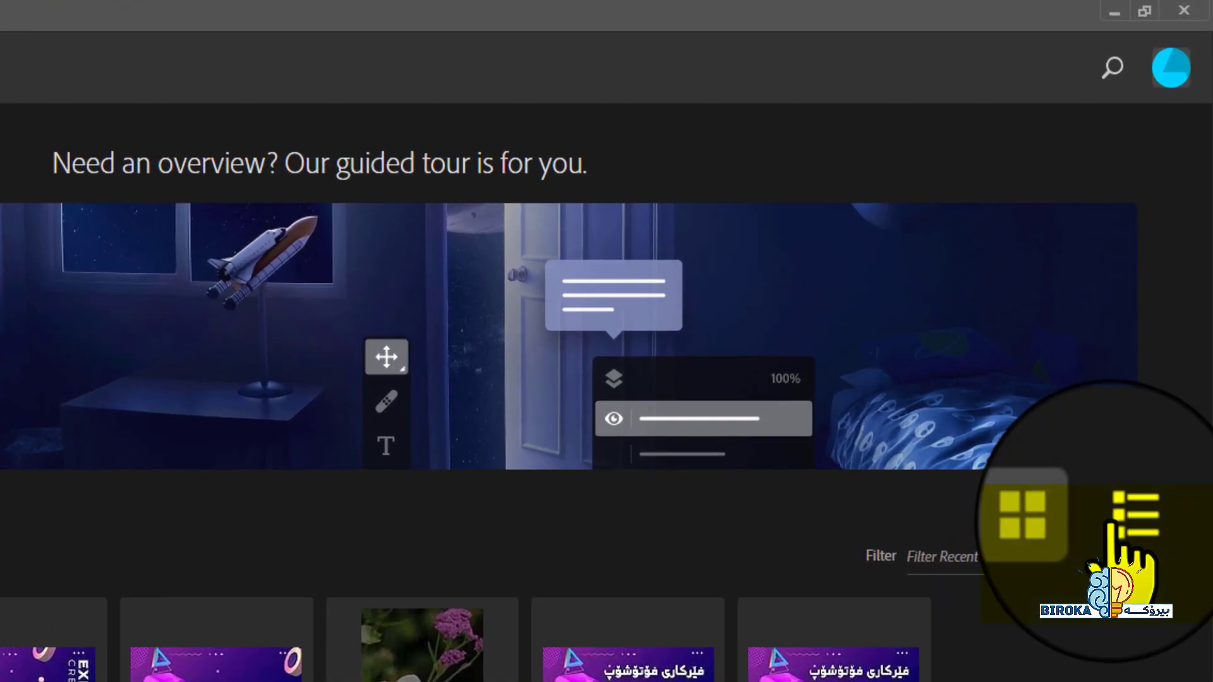
# - Show the recent files as a list, switch back to thumbnails, and return to the list view
pyautogui.click(1116, 528)
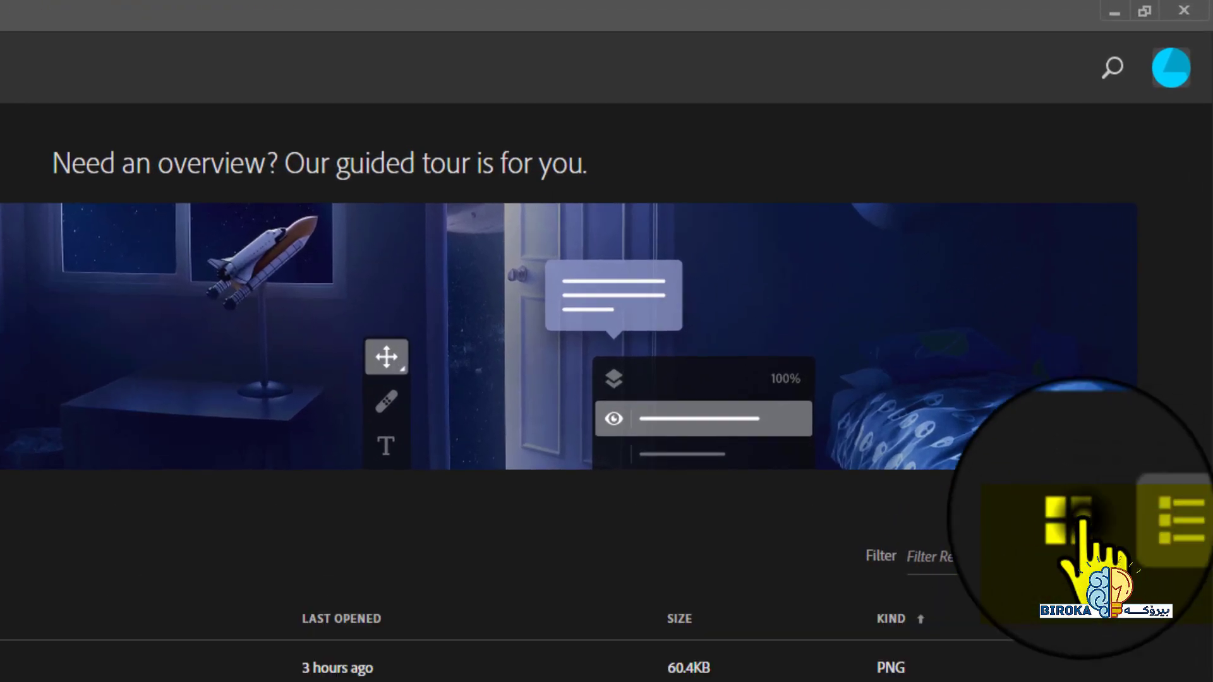
pyautogui.click(1082, 522)
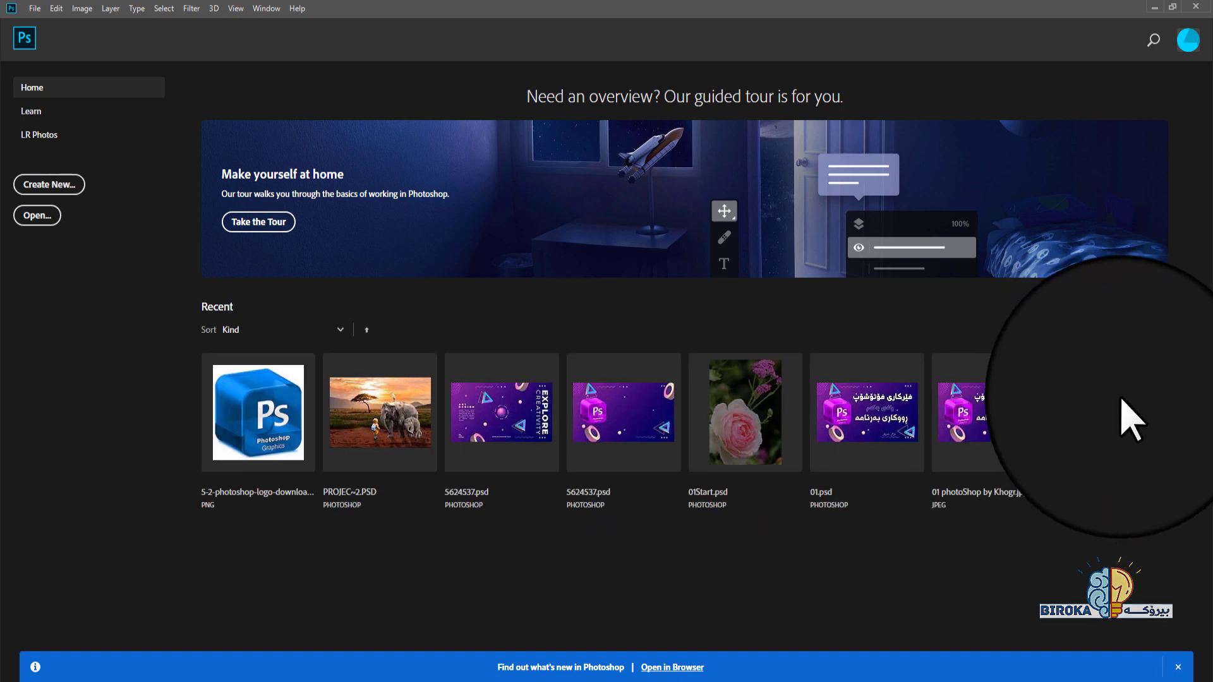
pyautogui.click(1158, 308)
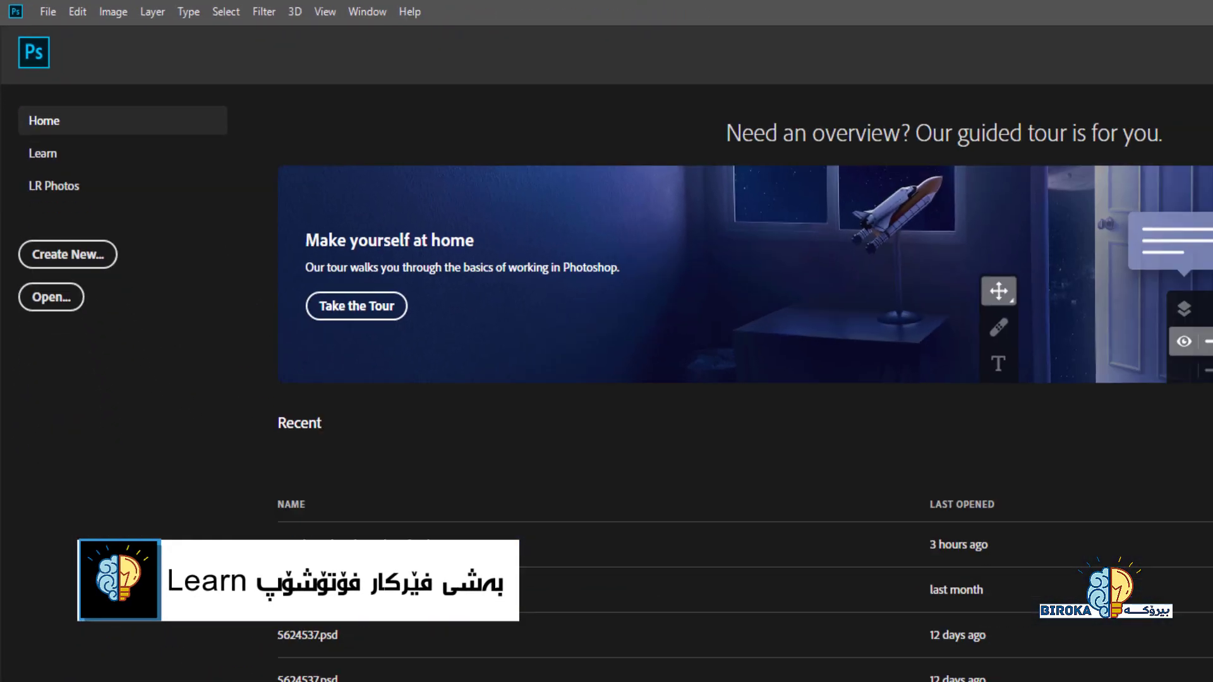
# - Open the "Change the image size" web tutorial from the Learn page and go to its "Resize an image" section
pyautogui.click(43, 156)
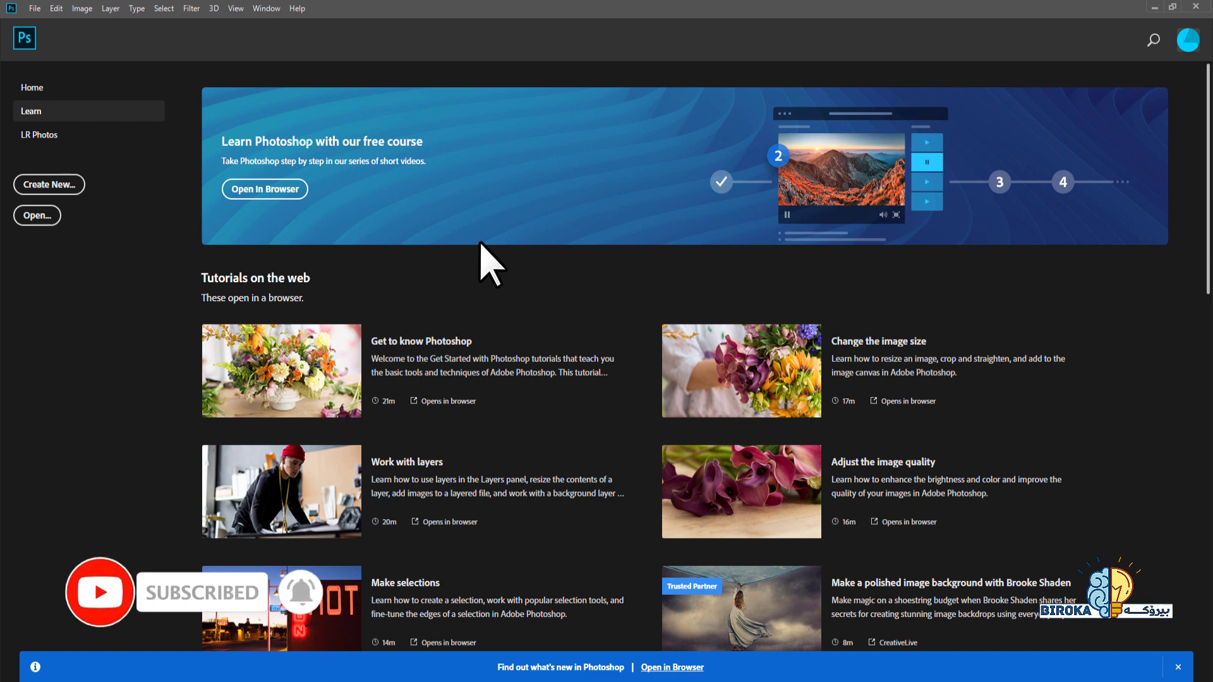
pyautogui.click(752, 358)
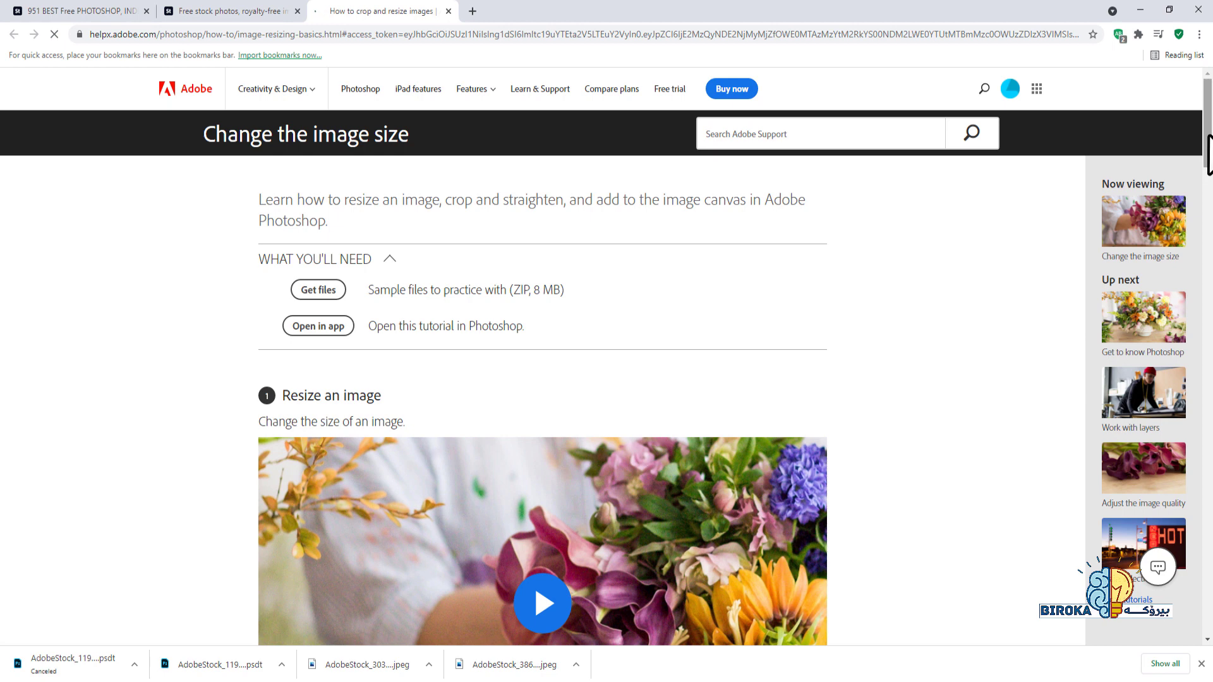
pyautogui.moveTo(1208, 136); pyautogui.dragTo(1208, 170)
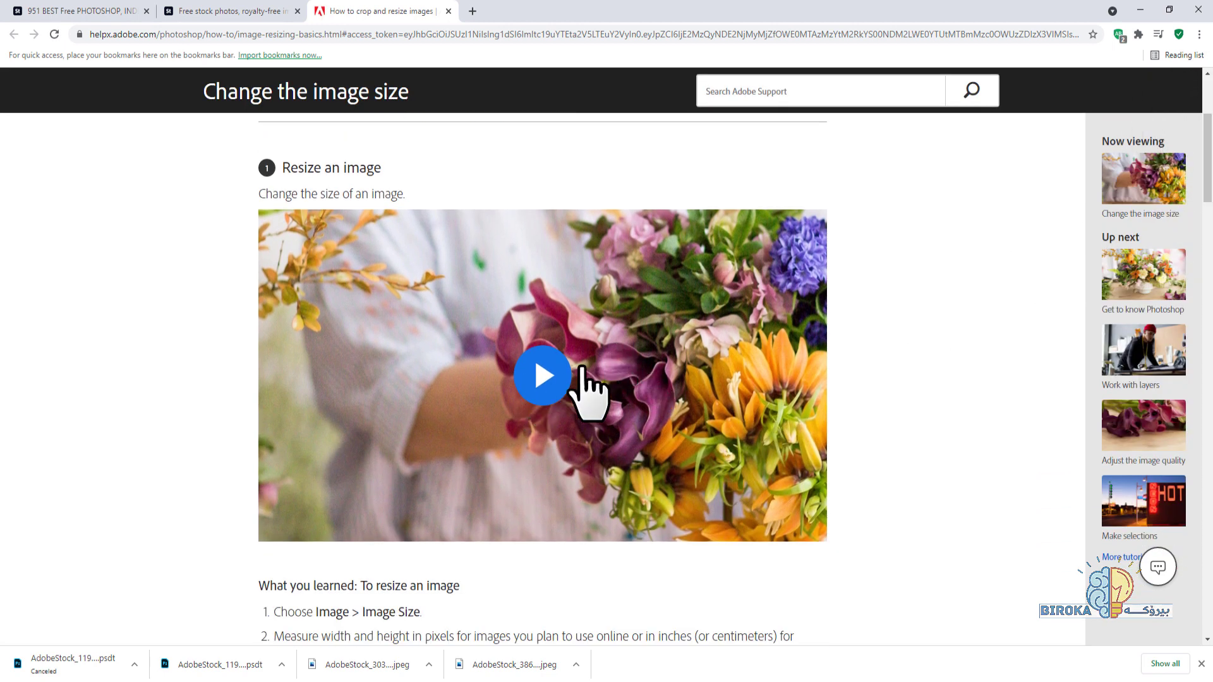
pyautogui.scroll(-3, 1206, 181)
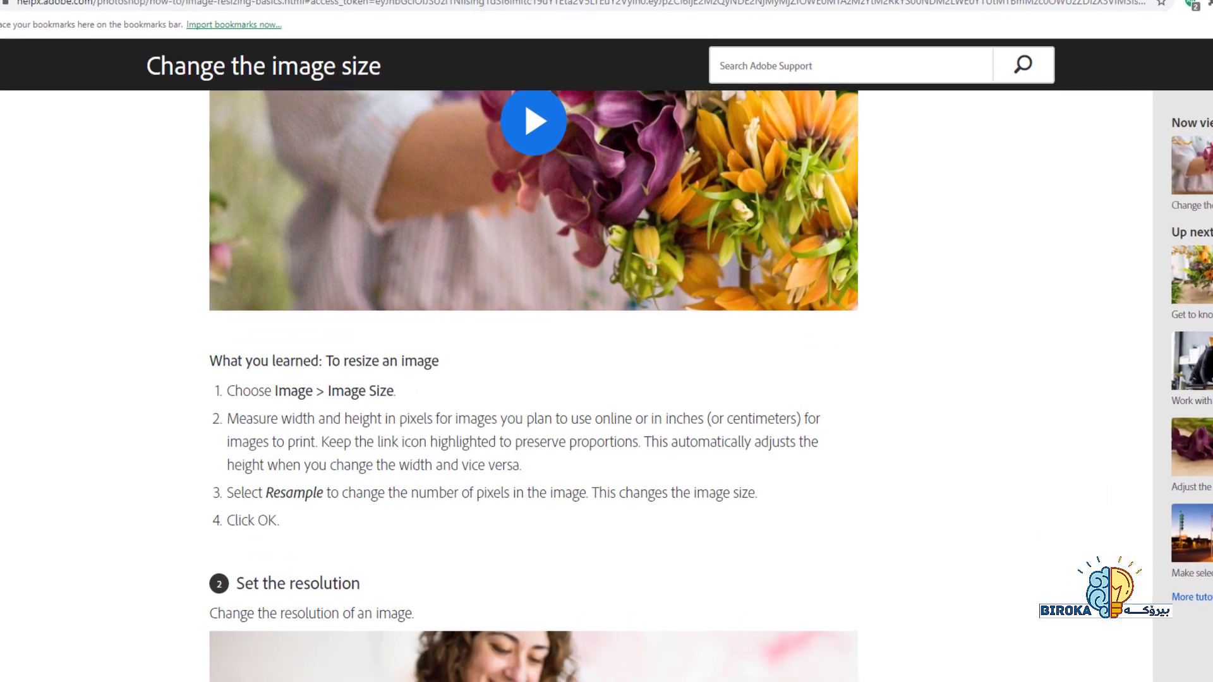
# - Play short parts of the "Resize an image" tutorial video and leave it paused
pyautogui.click(527, 122)
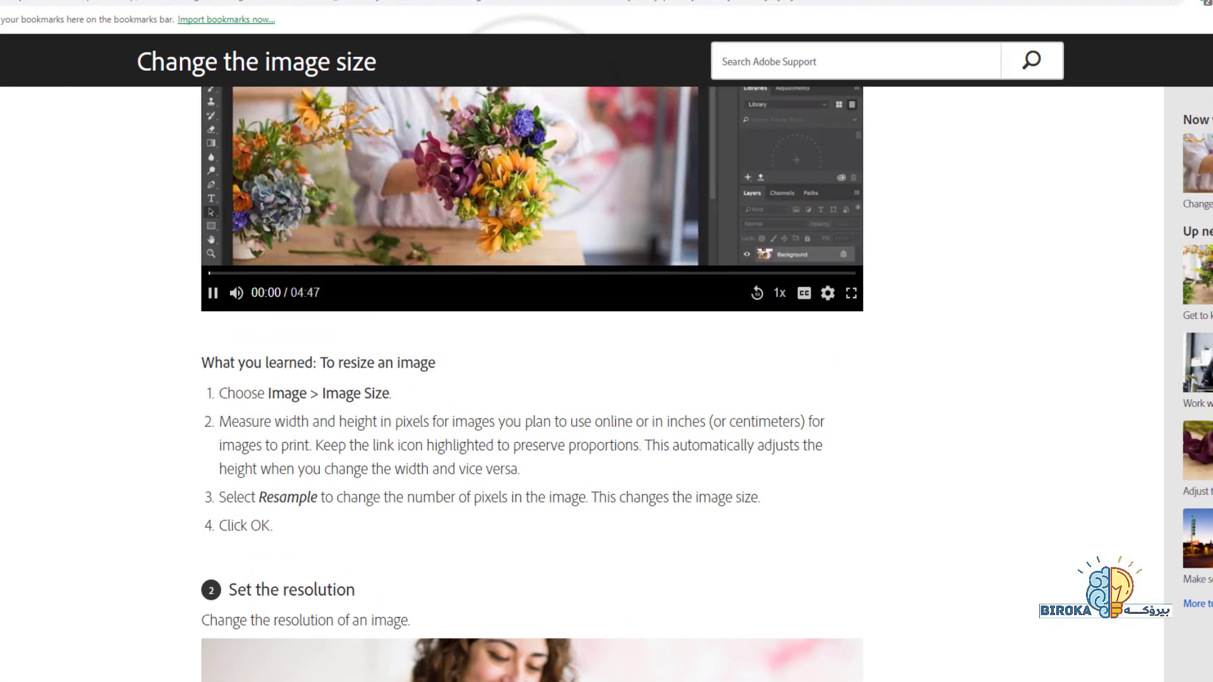
pyautogui.scroll(3, 345, 353)
pyautogui.click(213, 443)
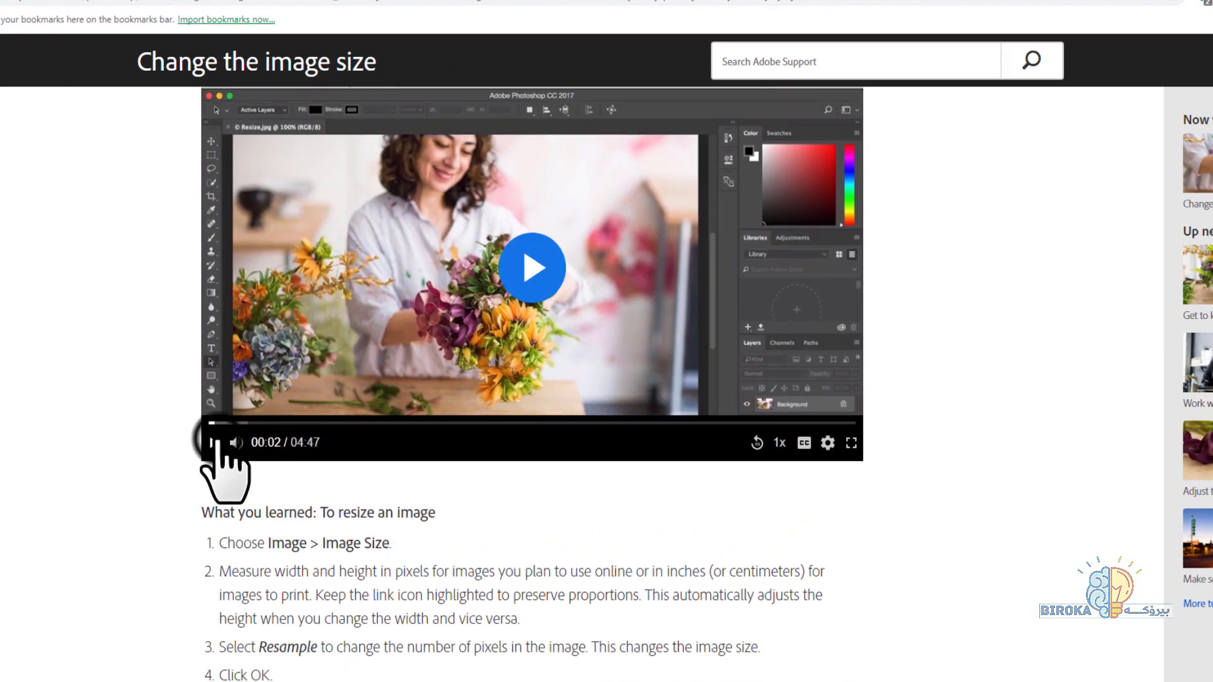
pyautogui.click(533, 266)
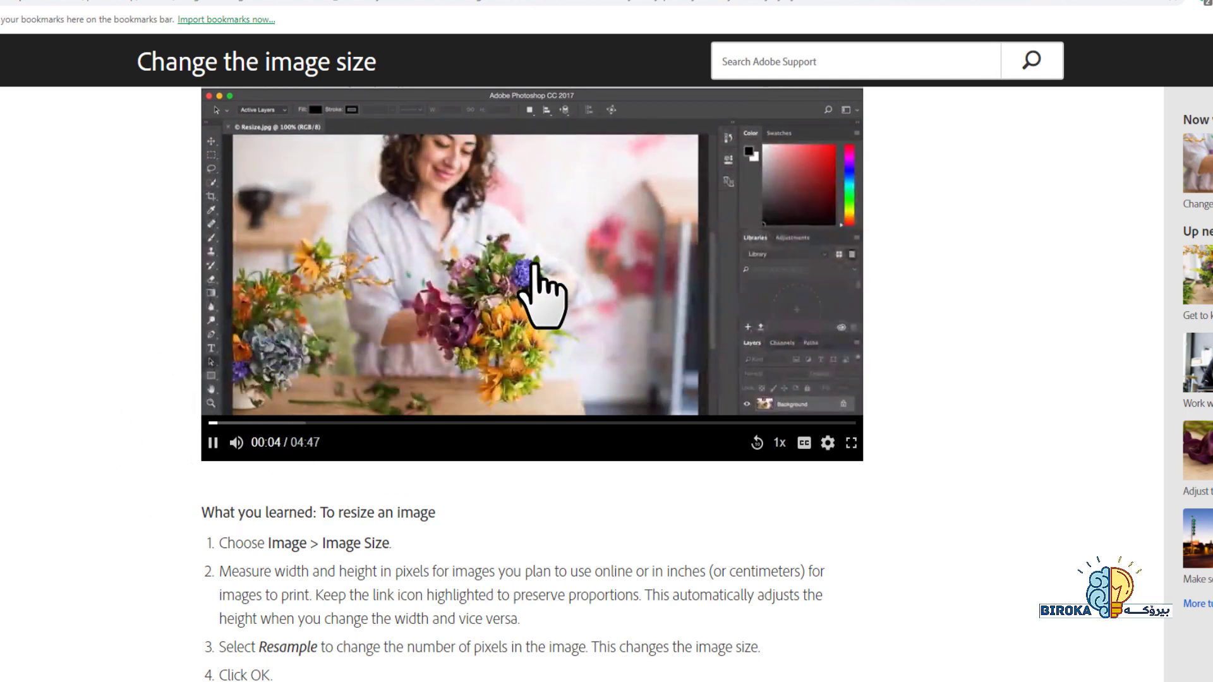
pyautogui.click(213, 443)
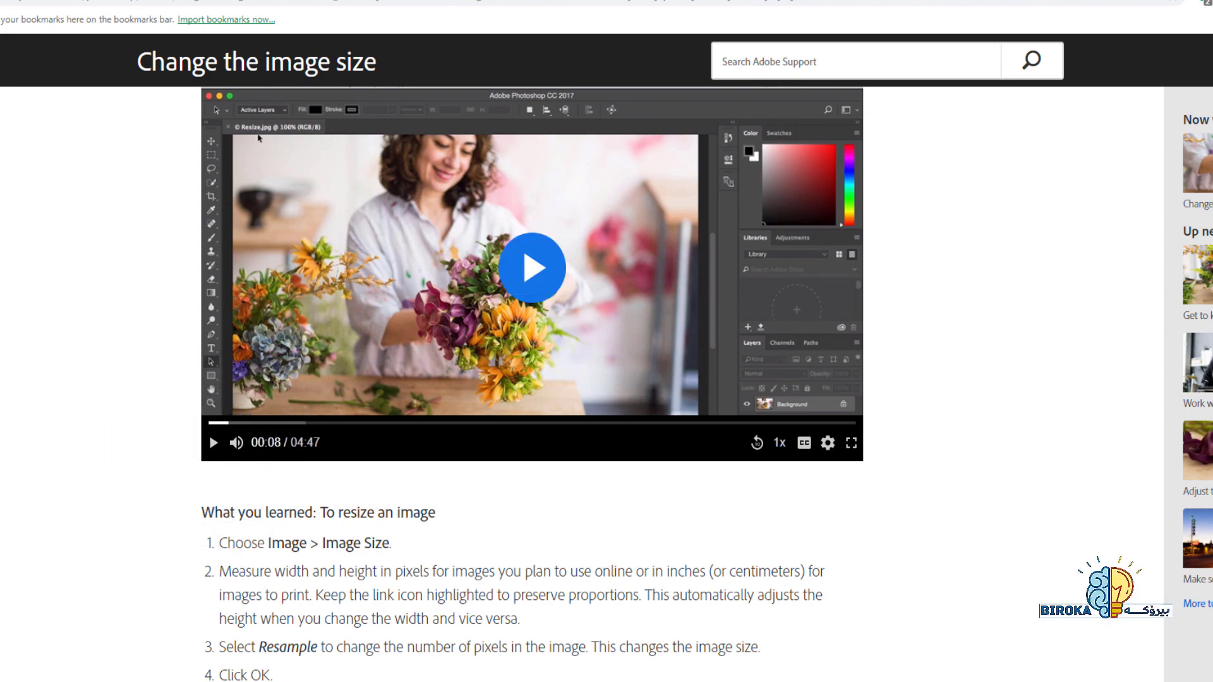
# - Read through the tutorial's sections on resolution, cropping and straightening, and expanding the canvas
pyautogui.scroll(-4, 214, 444)
pyautogui.scroll(-15, 532, 385)
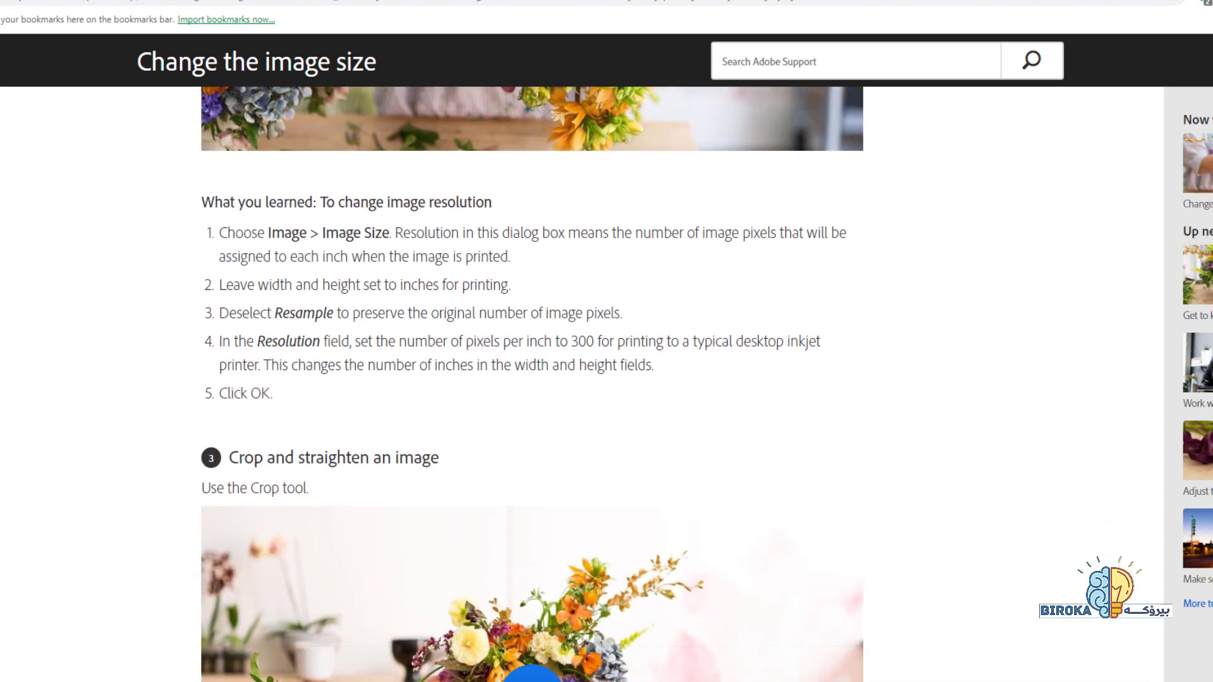
pyautogui.scroll(-15, 532, 385)
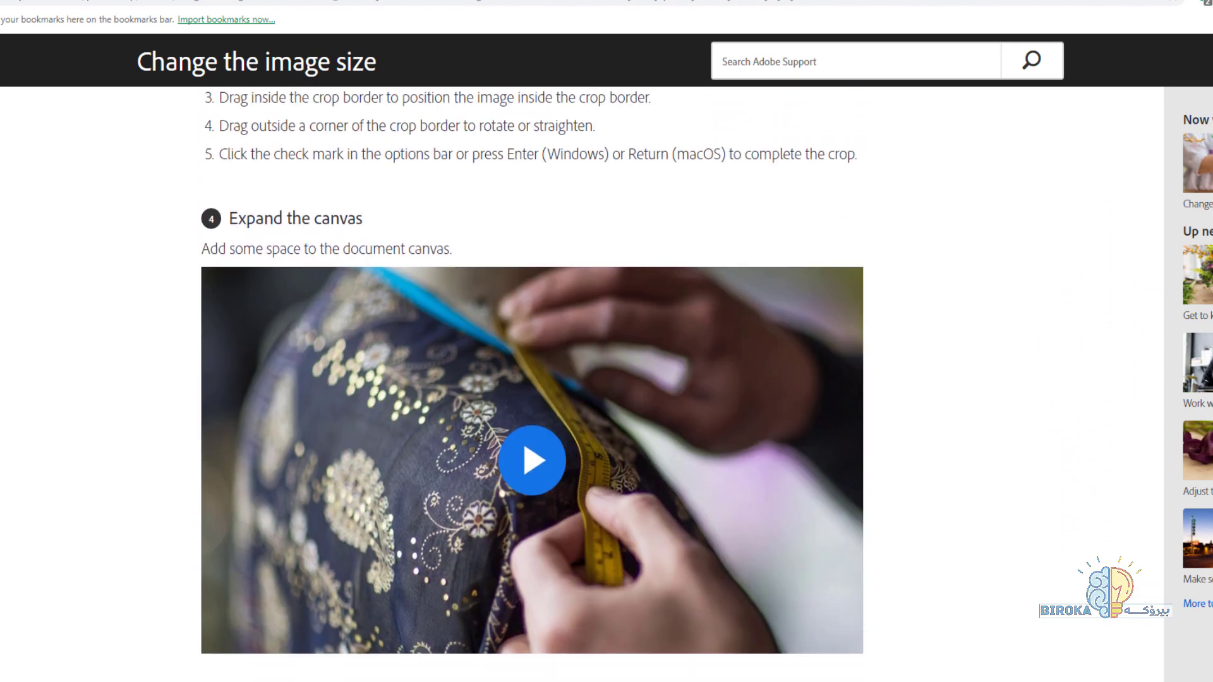
pyautogui.scroll(-3, 532, 384)
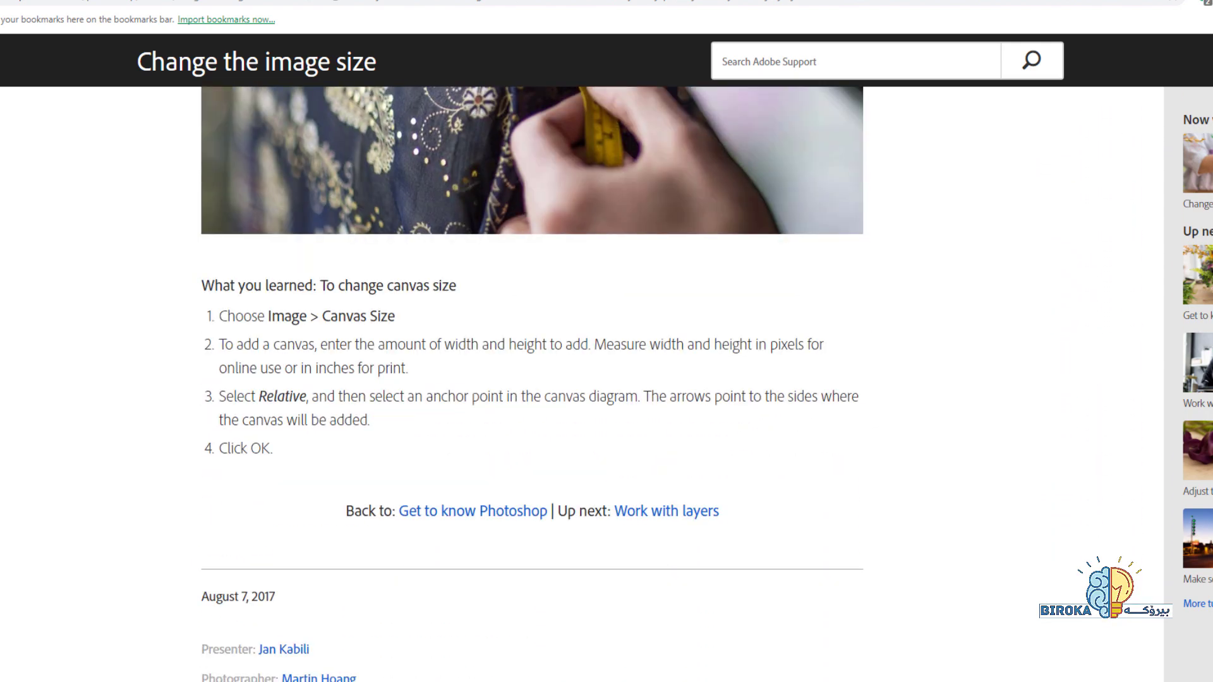
# - Switch back to Photoshop, look over the web tutorials on the Learn page, and return to the Home page
pyautogui.hotkey('alt', 'Tab')
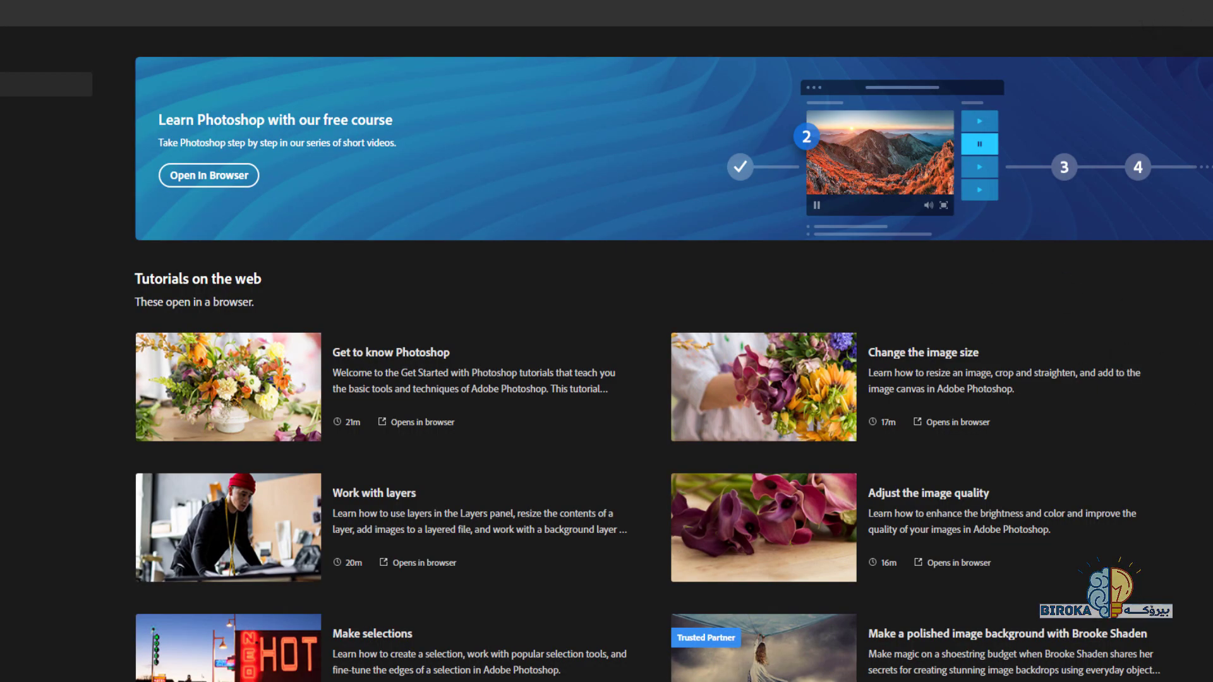
pyautogui.scroll(-3, 905, 329)
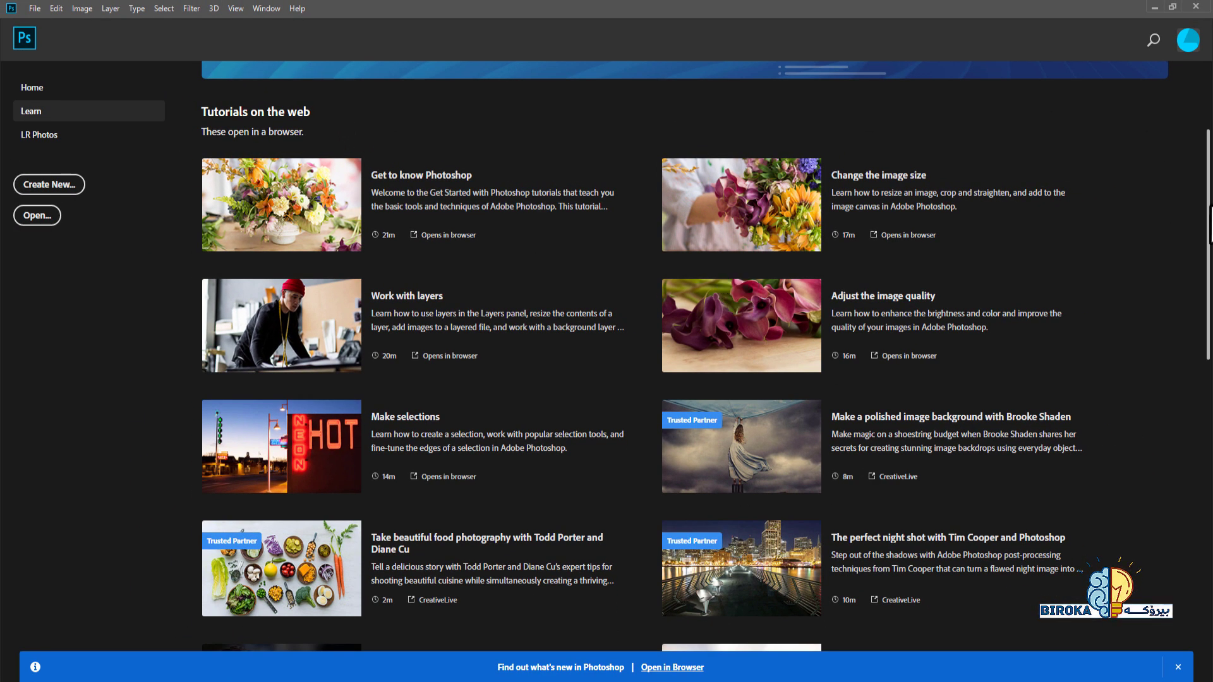
pyautogui.click(37, 88)
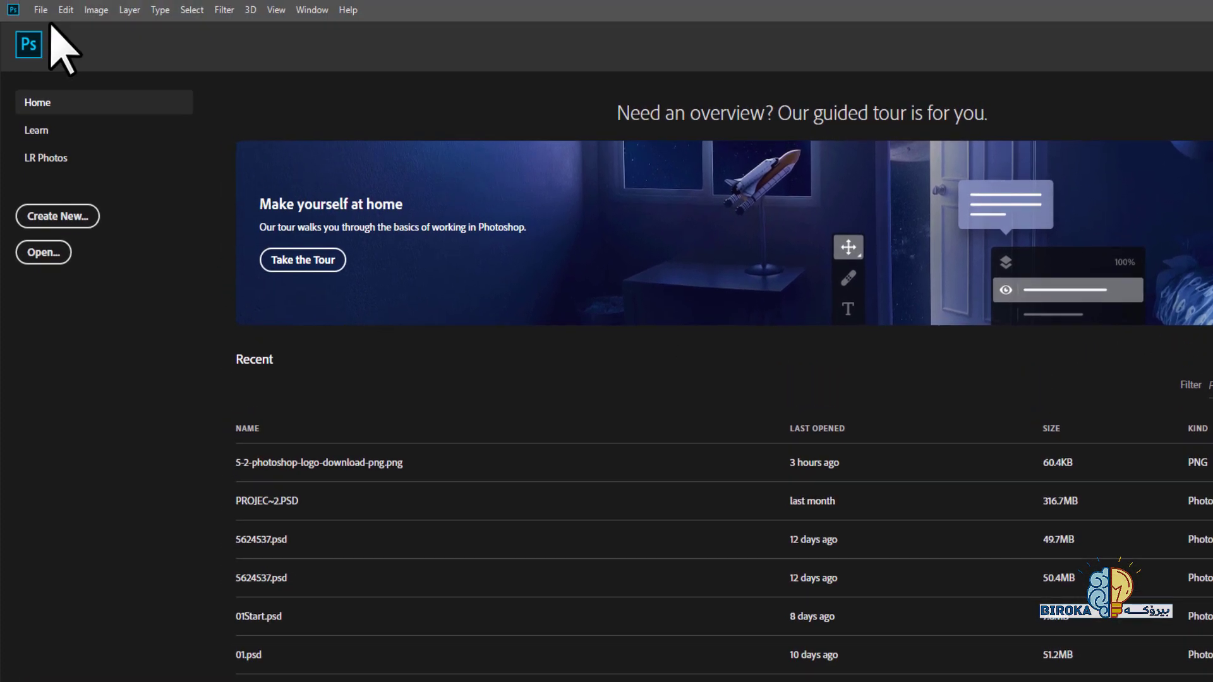
# - Clear the recent file list
pyautogui.click(42, 9)
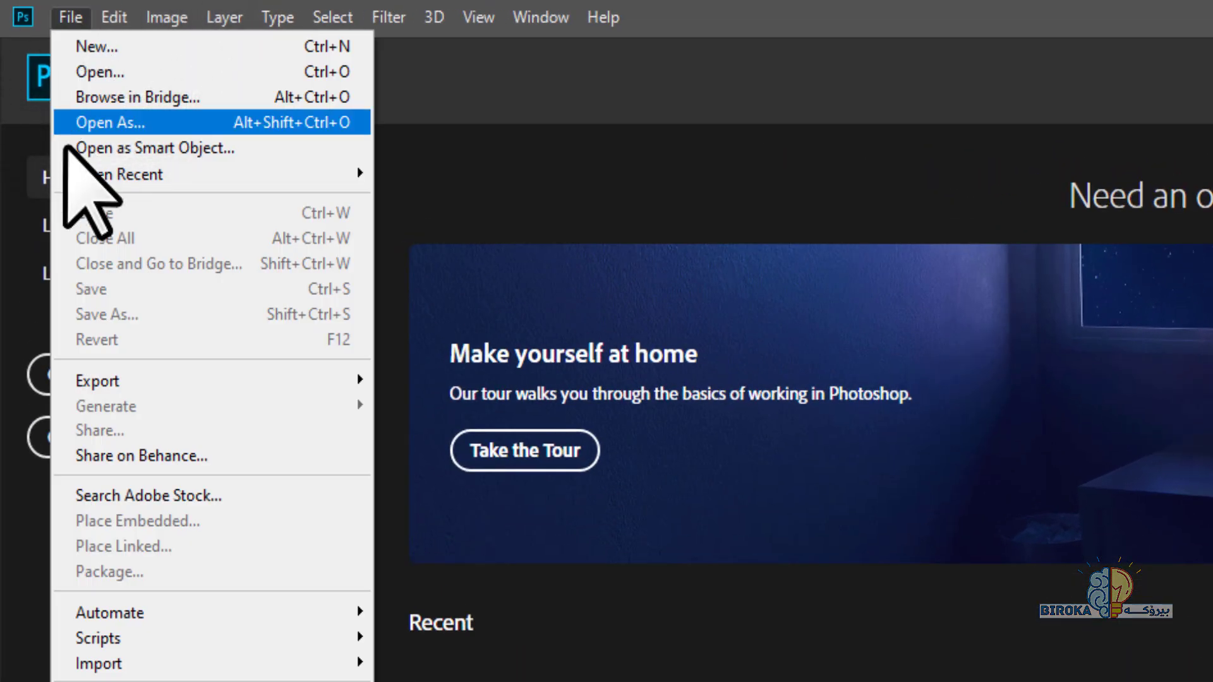
pyautogui.moveTo(263, 182)
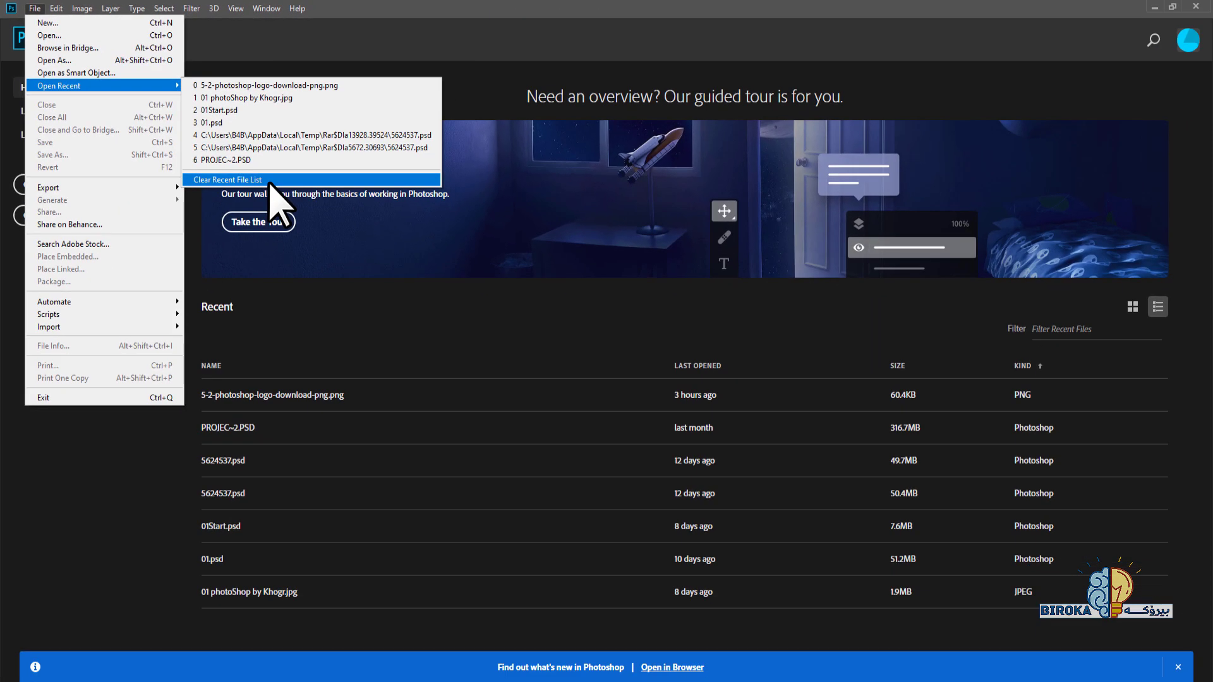
pyautogui.click(542, 367)
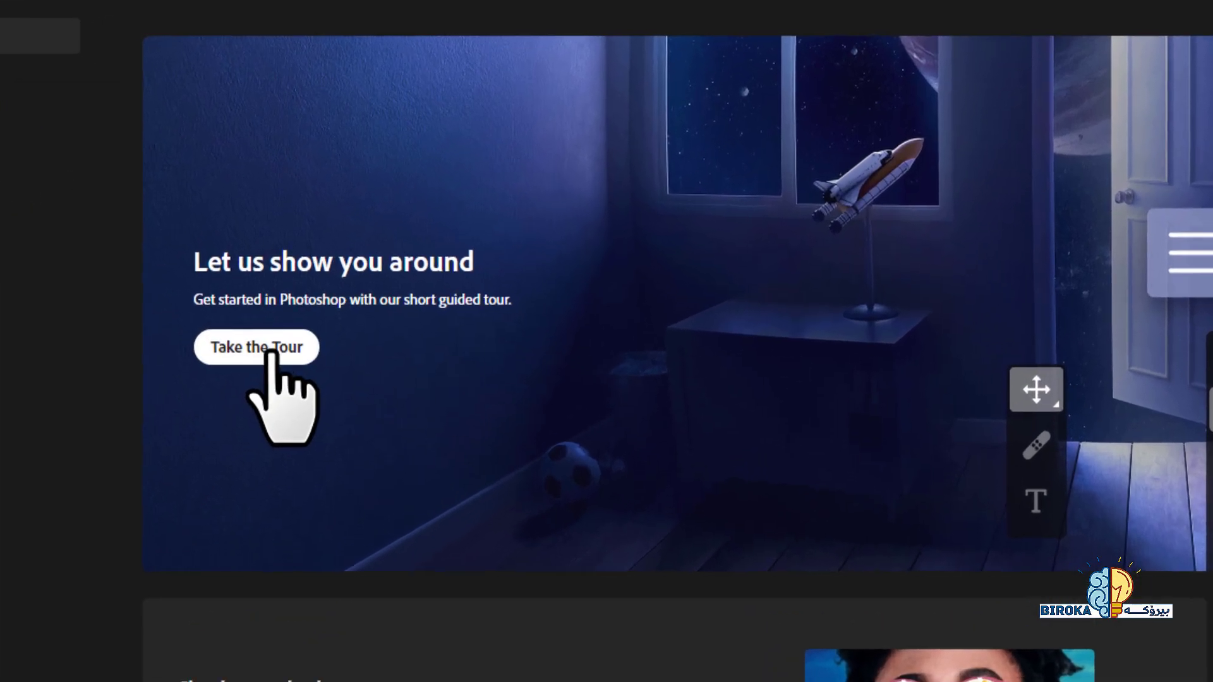
# - Start the guided tour and zoom its room image out to 28.65% with the Navigator
pyautogui.click(269, 270)
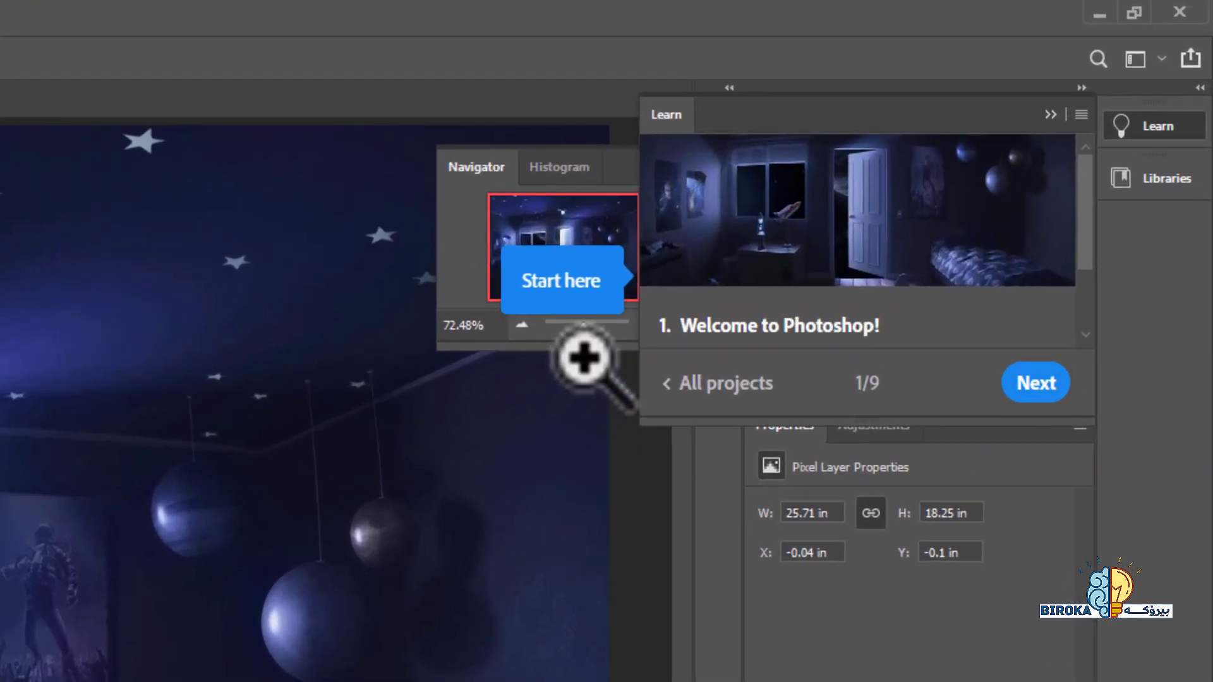
pyautogui.moveTo(583, 329)
pyautogui.mouseDown()
pyautogui.moveTo(568, 328)
pyautogui.moveTo(585, 328)
pyautogui.mouseUp()
pyautogui.moveTo(793, 219); pyautogui.dragTo(790, 218)
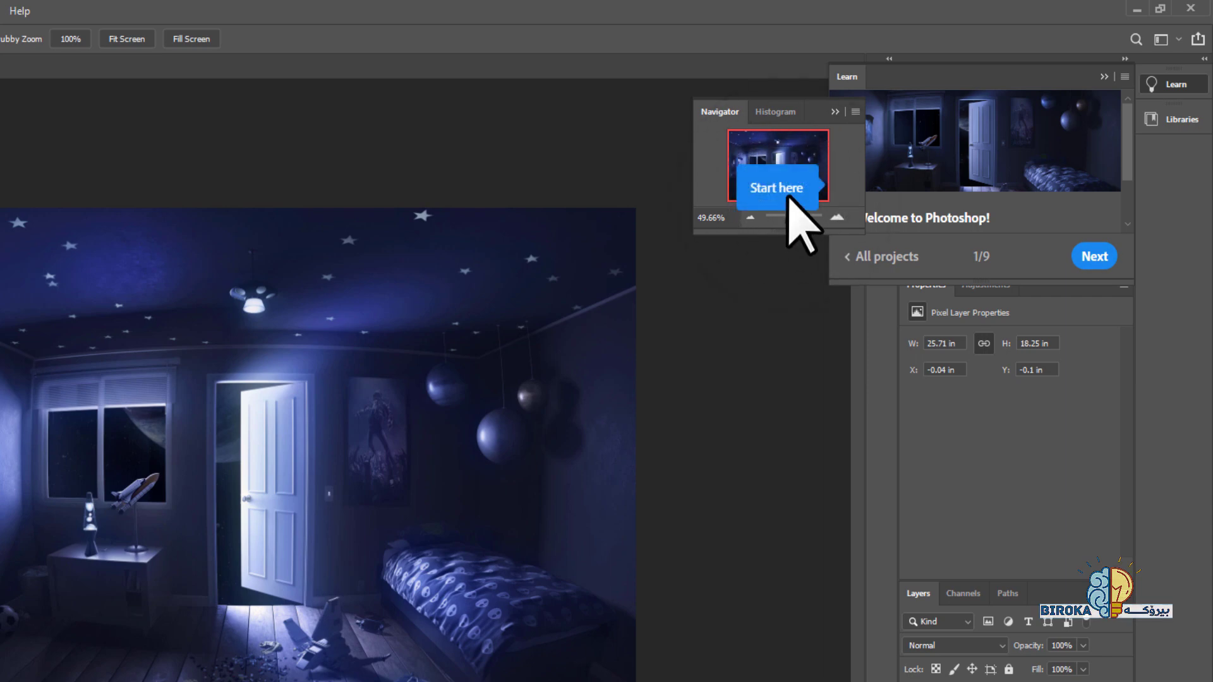
pyautogui.moveTo(791, 221); pyautogui.dragTo(787, 219)
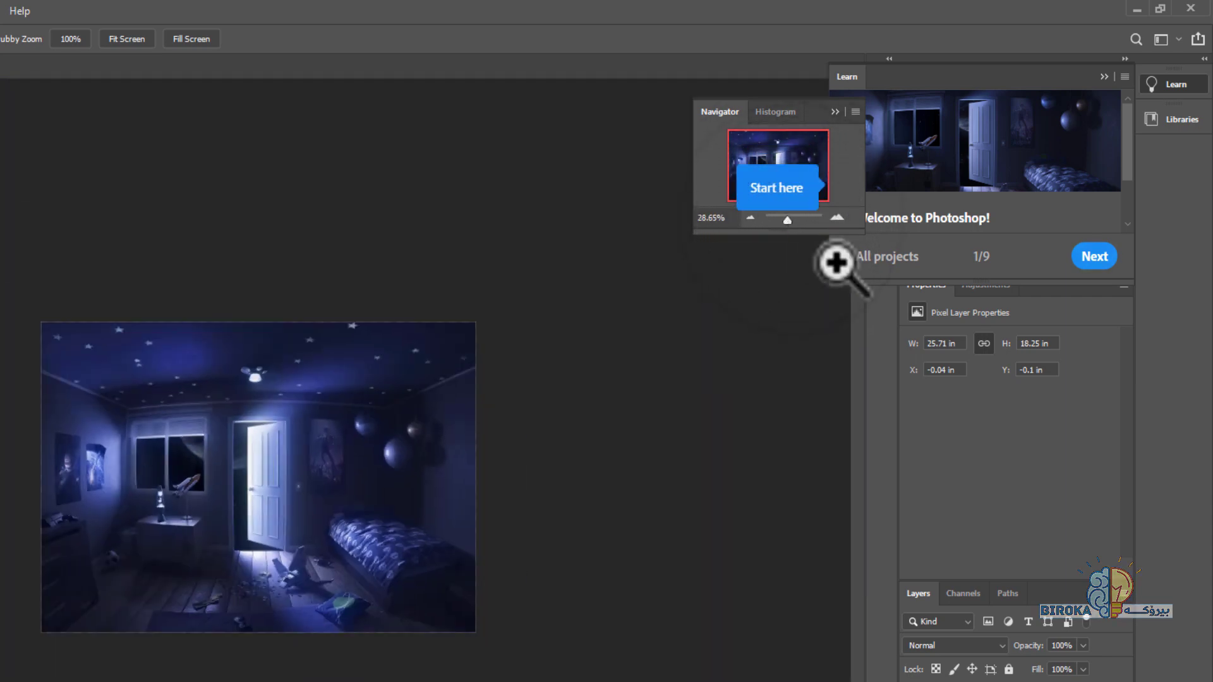
# - Advance the guided tour to its layers lesson, hide the Room layer, and continue to lesson 3
pyautogui.click(1095, 256)
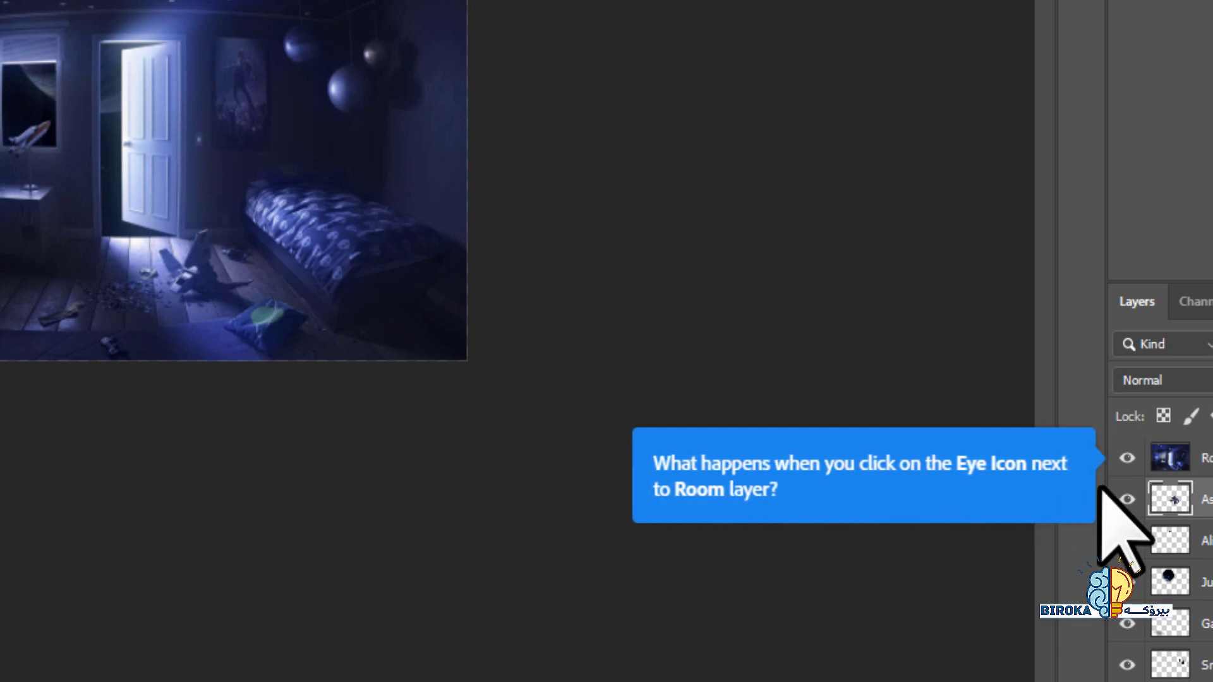
pyautogui.click(1128, 457)
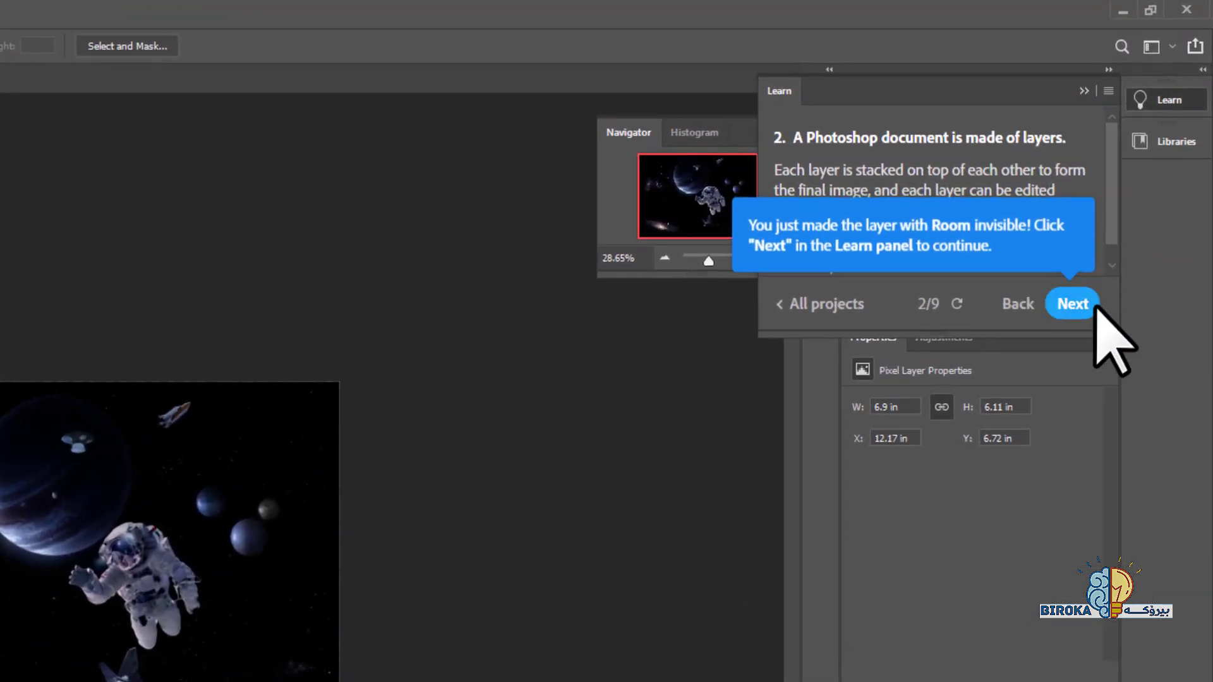
pyautogui.click(1081, 305)
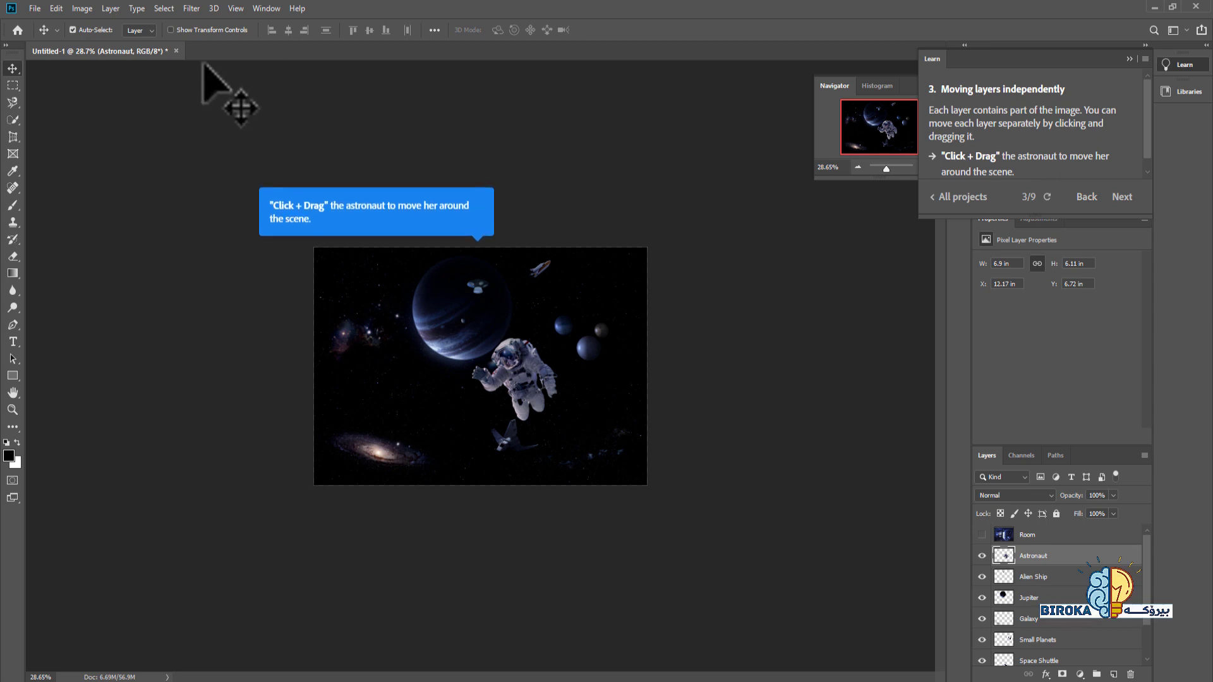
# - Close the tour document without saving its changes
pyautogui.click(177, 51)
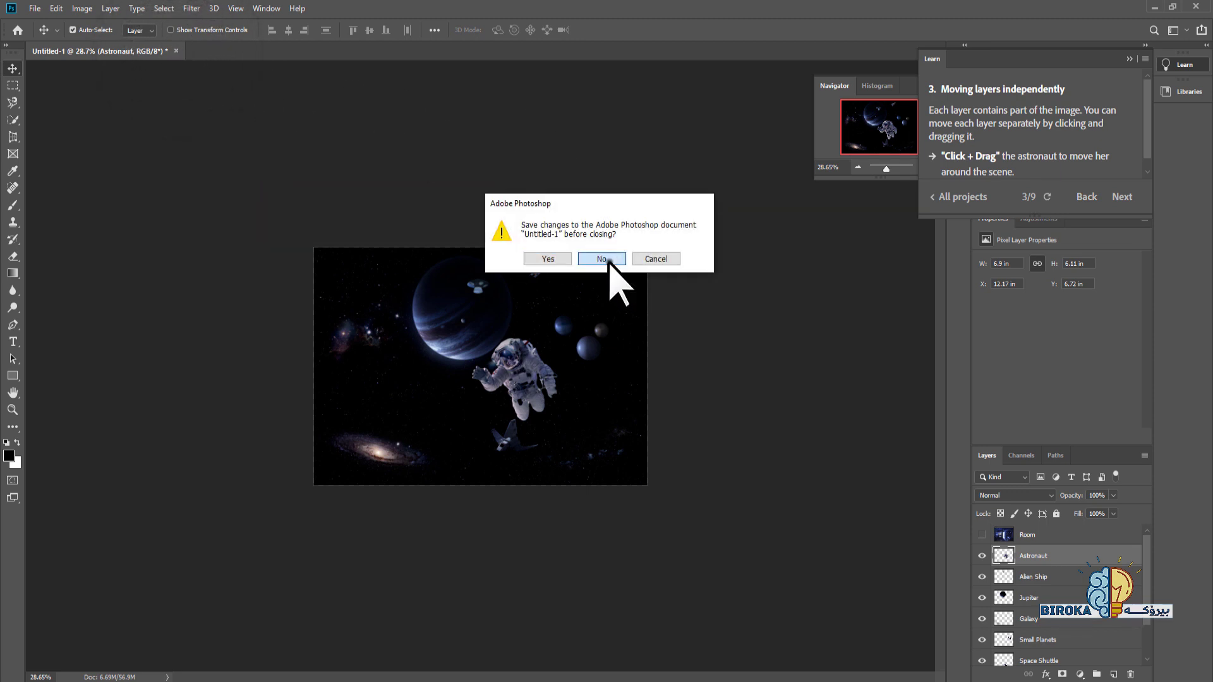
pyautogui.click(609, 260)
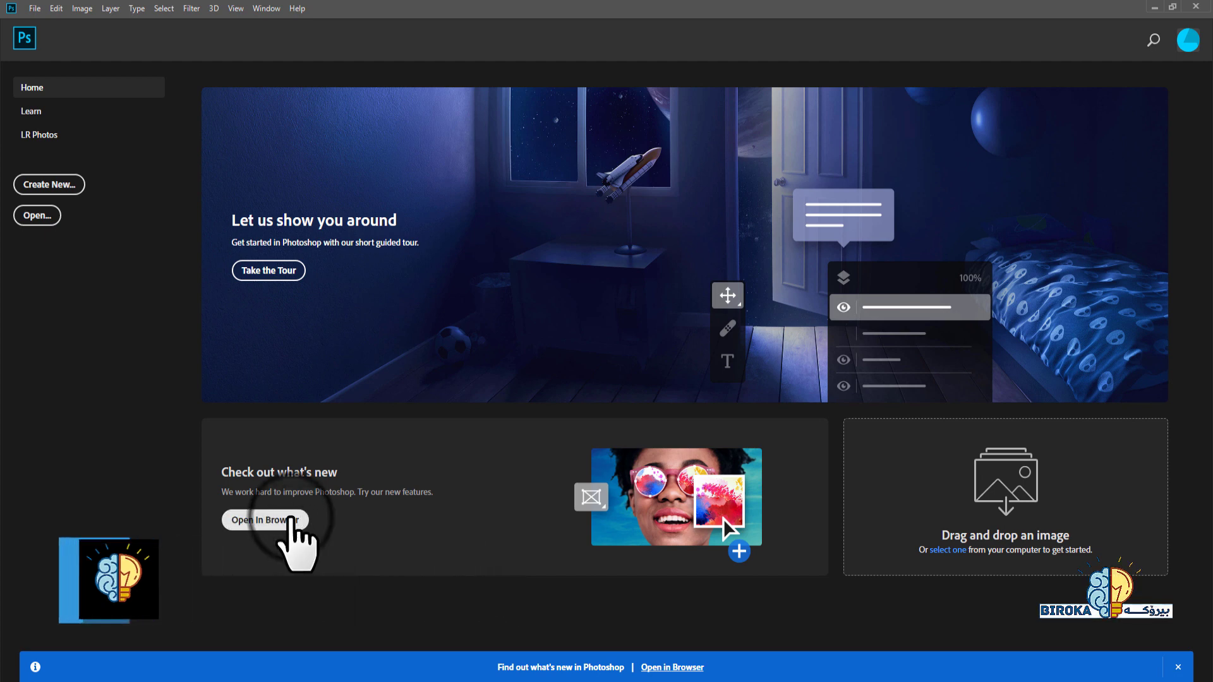
# - Open the "Check out what's new" page in the browser, reload it, and return to Photoshop
pyautogui.click(292, 519)
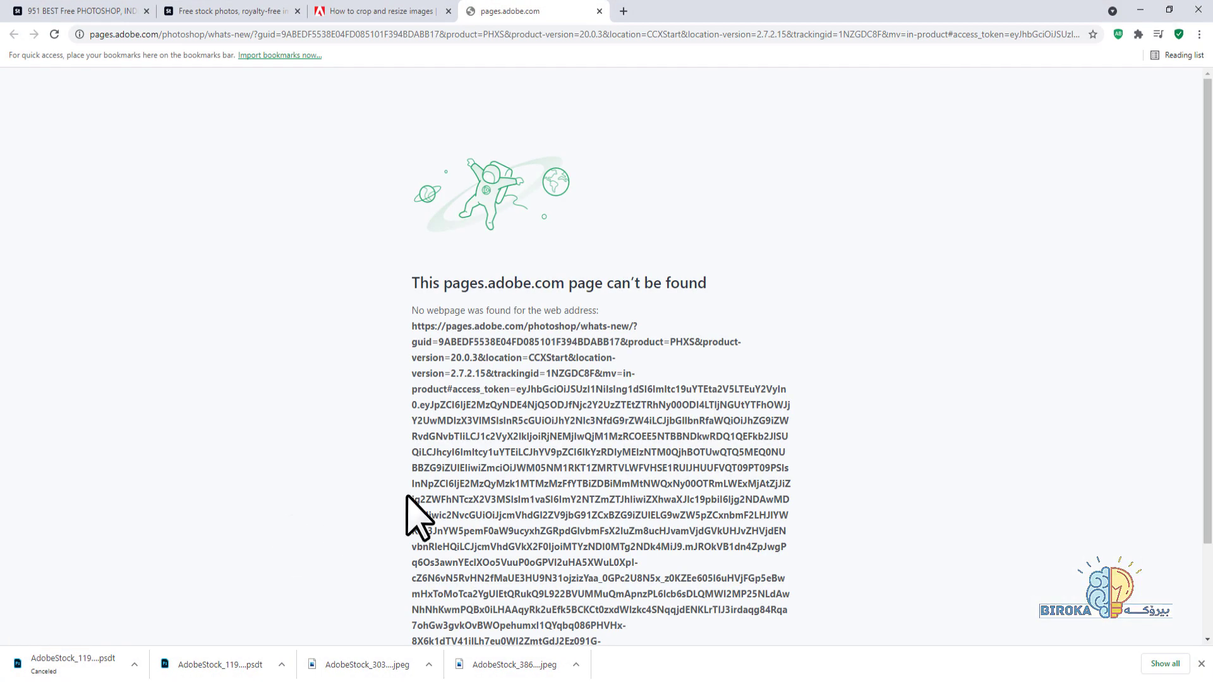
pyautogui.scroll(-2, 1188, 126)
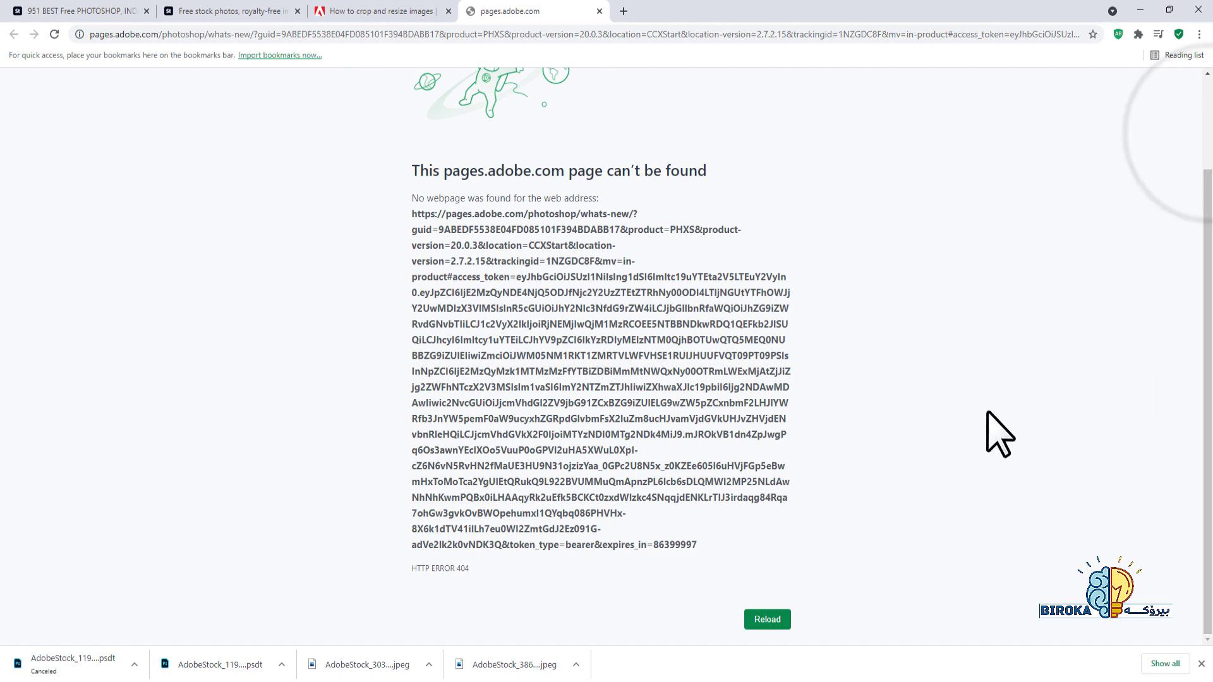
pyautogui.click(767, 621)
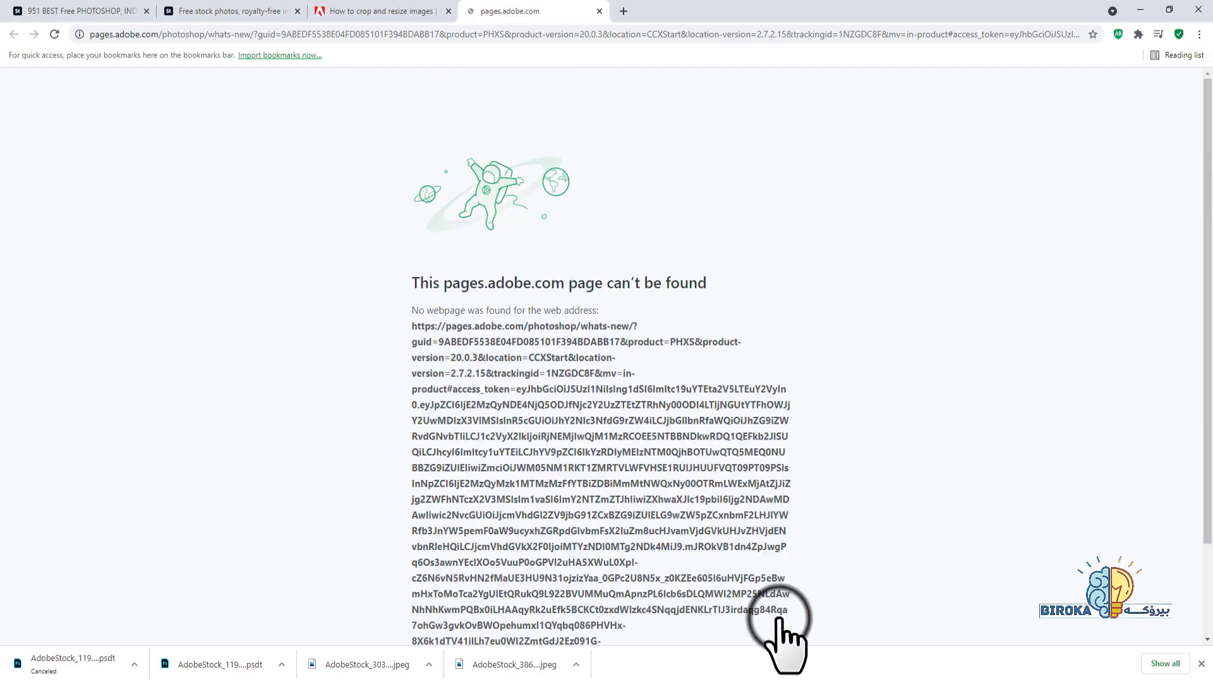
pyautogui.click(390, 10)
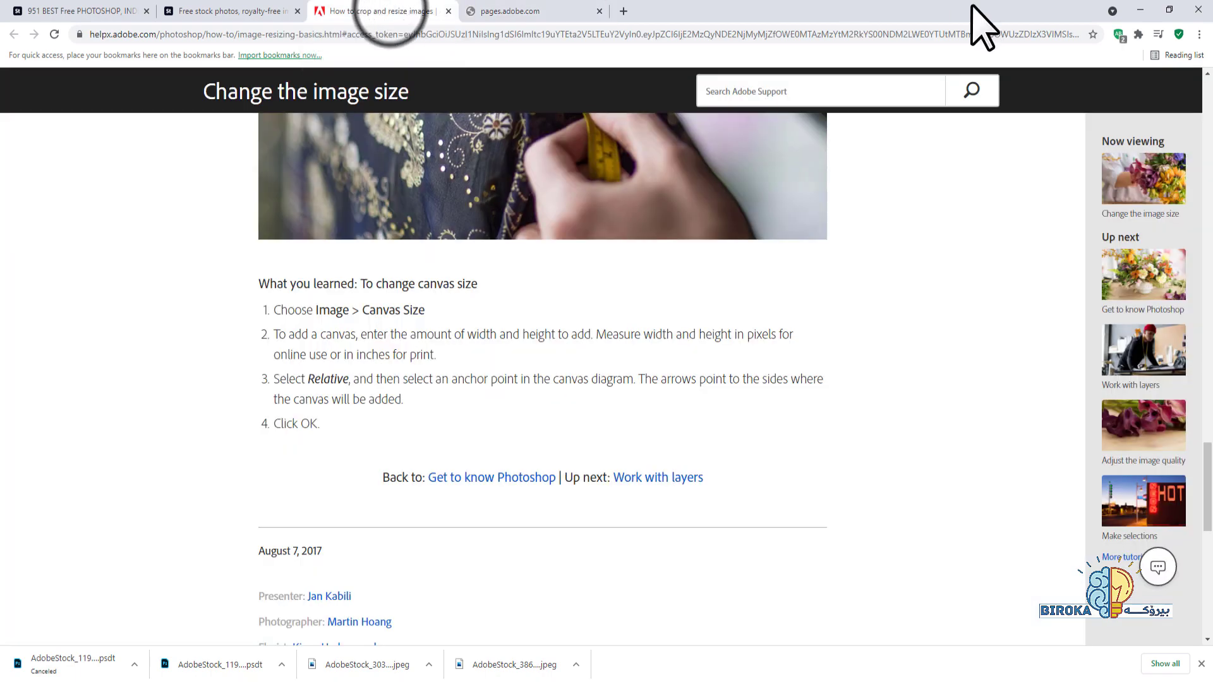
pyautogui.click(1141, 10)
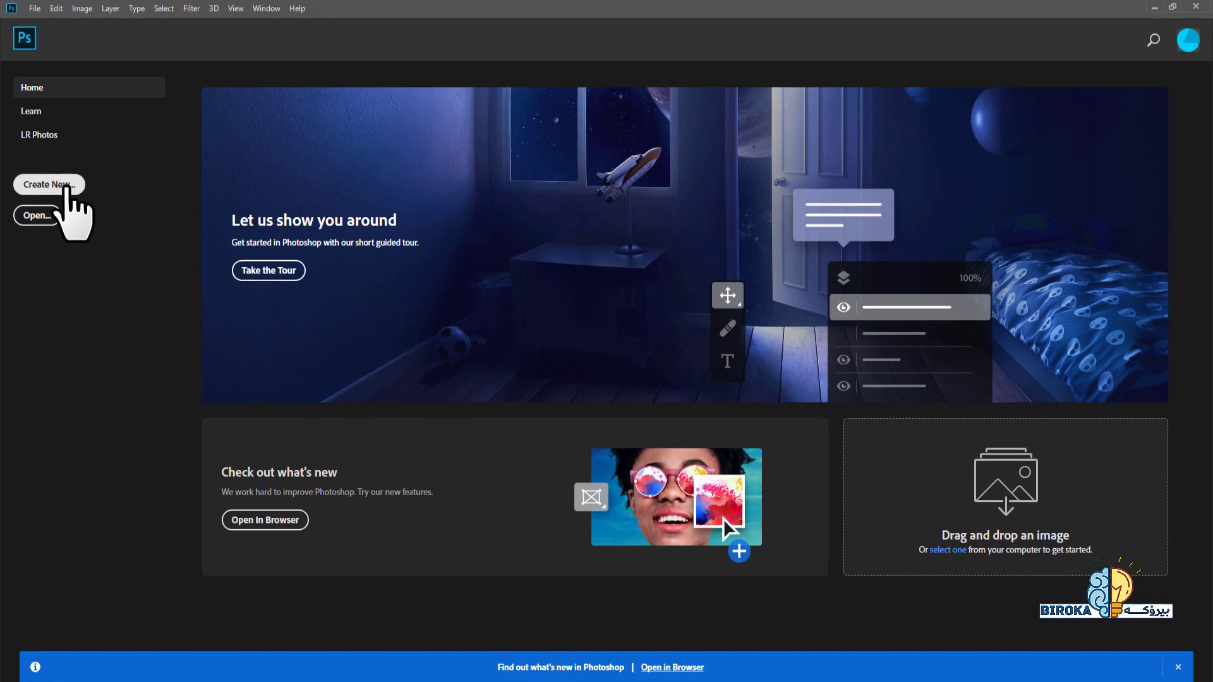
# - Start a new document and view the Saved category followed by the Photo category
pyautogui.click(66, 188)
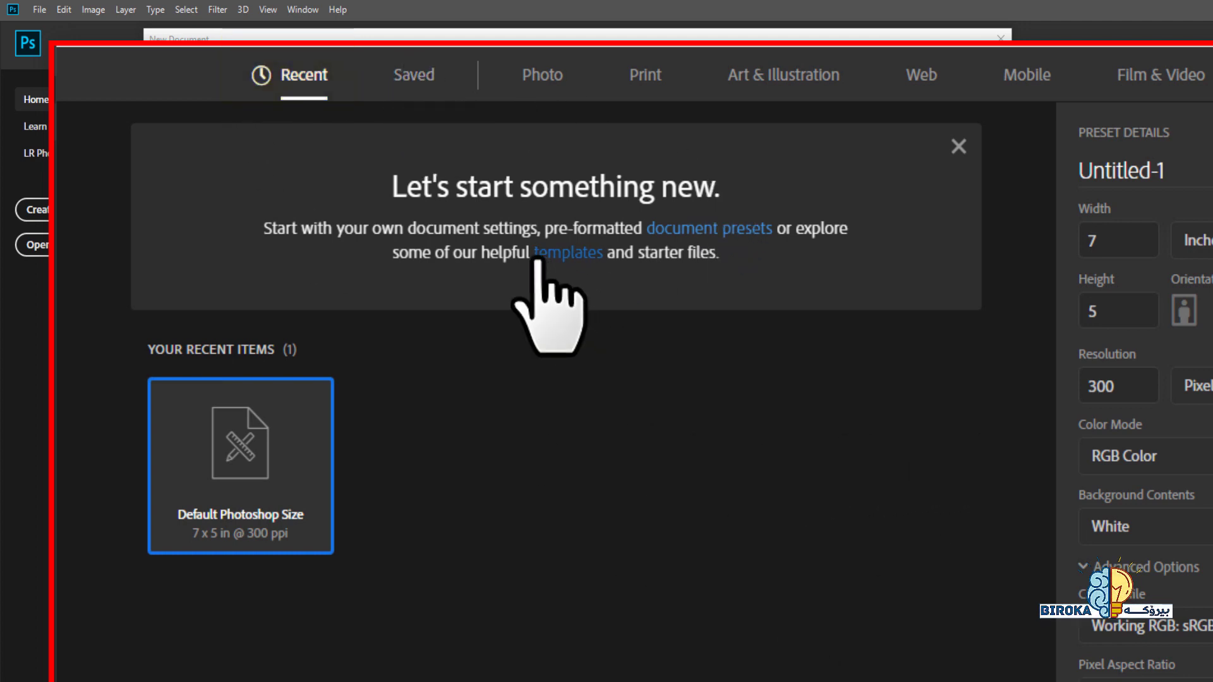
pyautogui.click(418, 84)
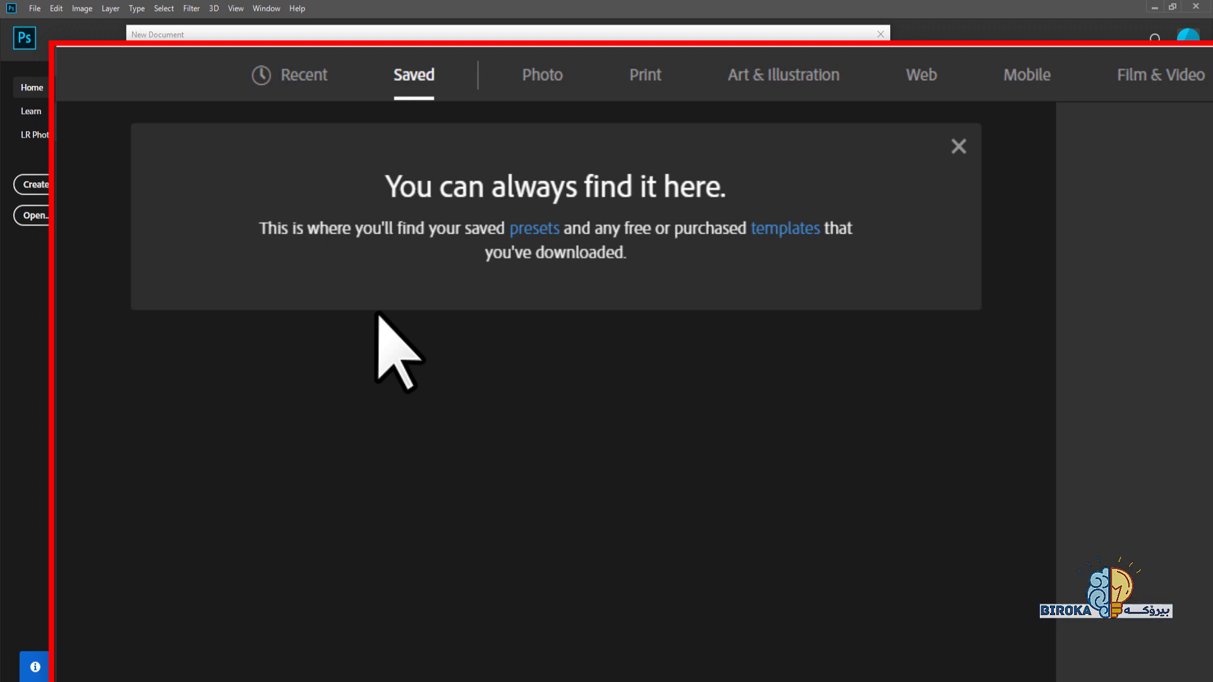
pyautogui.click(529, 82)
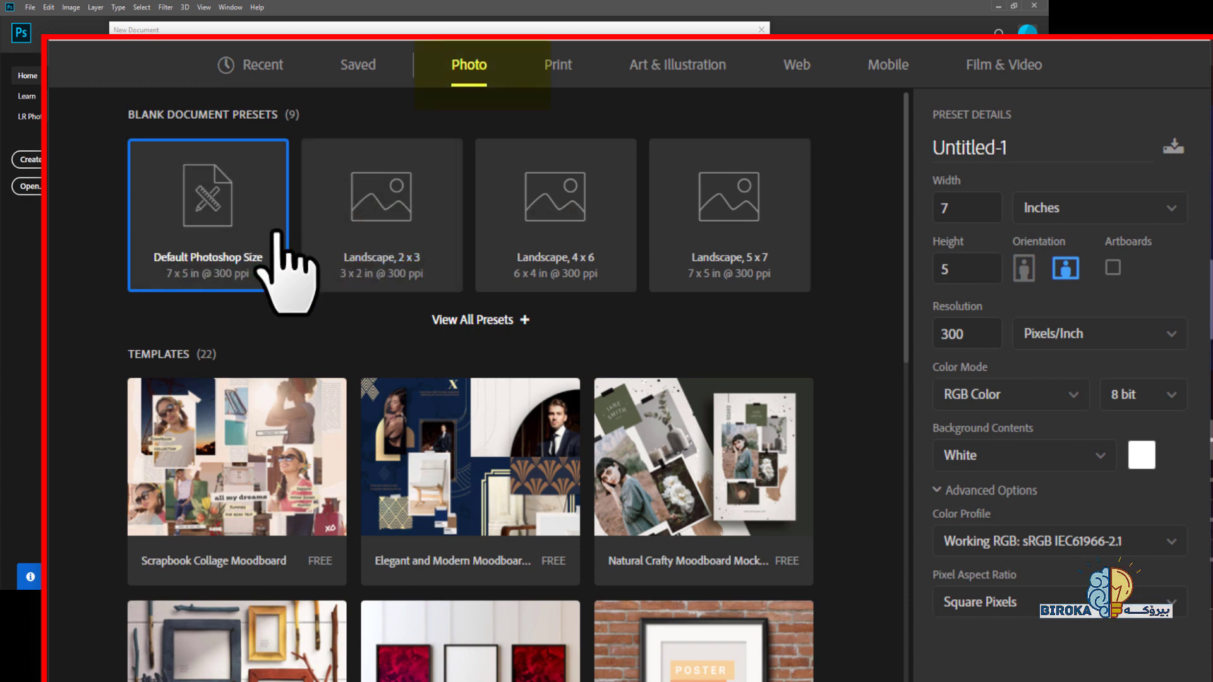
# - Compare the four Photo presets by selecting each in turn, ending on Landscape, 2 x 3
pyautogui.click(382, 215)
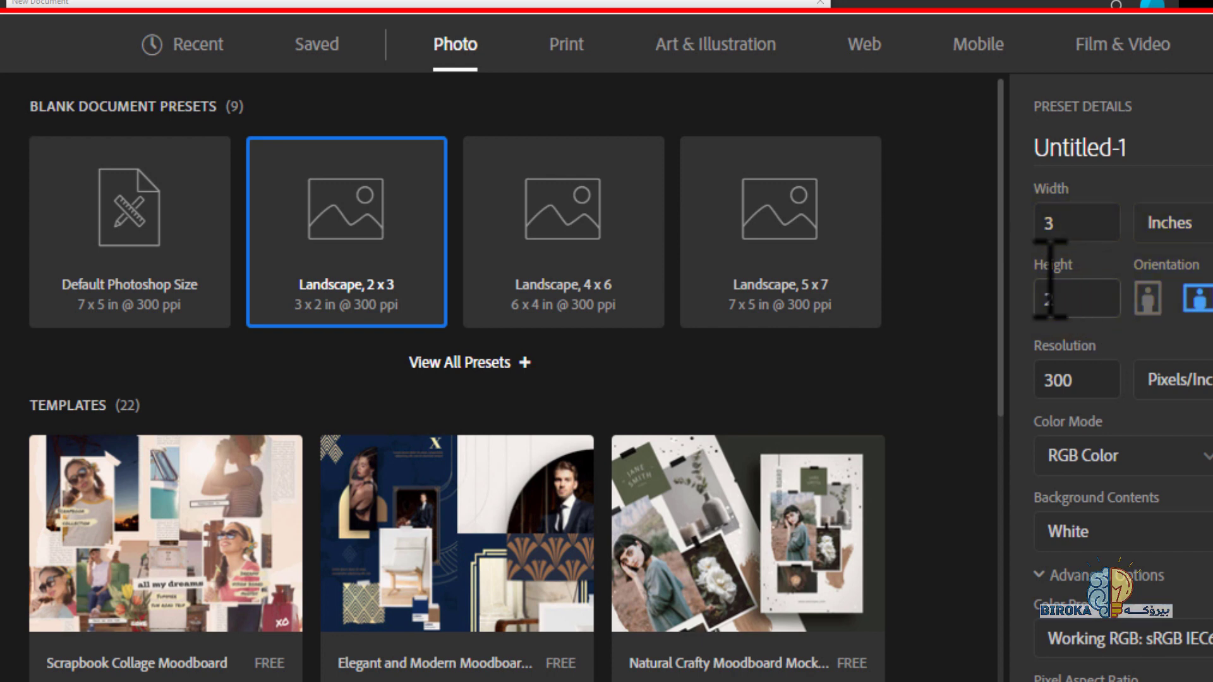
pyautogui.click(164, 252)
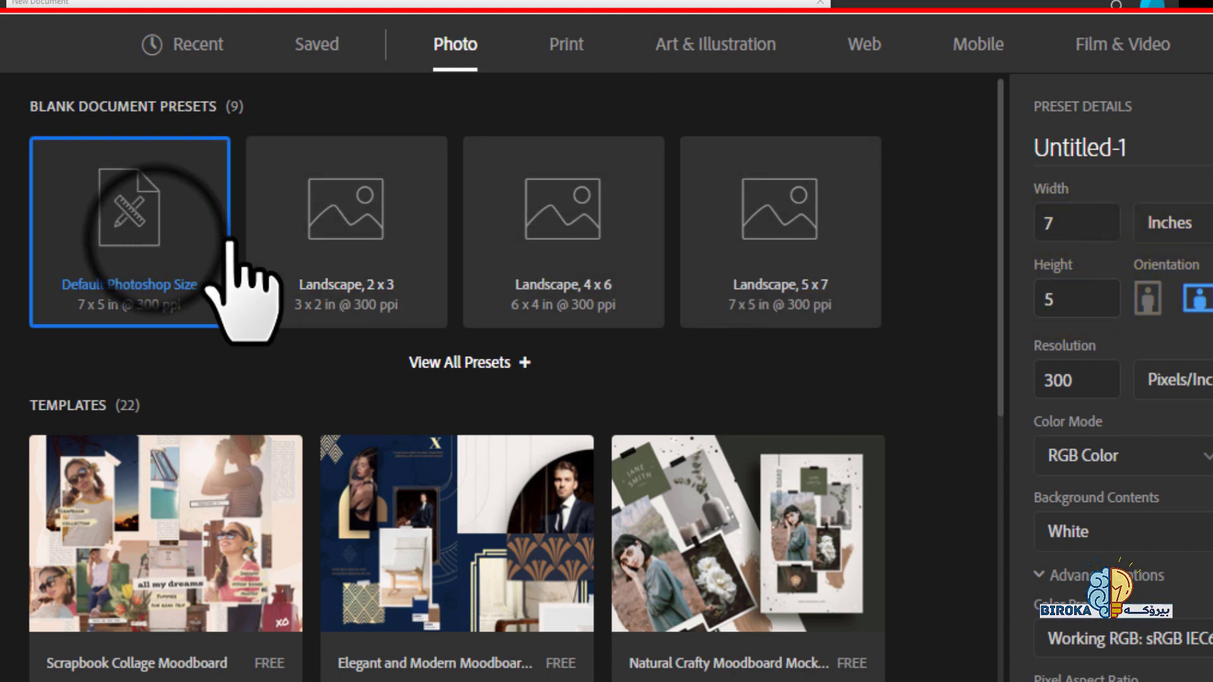
pyautogui.click(438, 229)
pyautogui.click(559, 209)
pyautogui.click(710, 230)
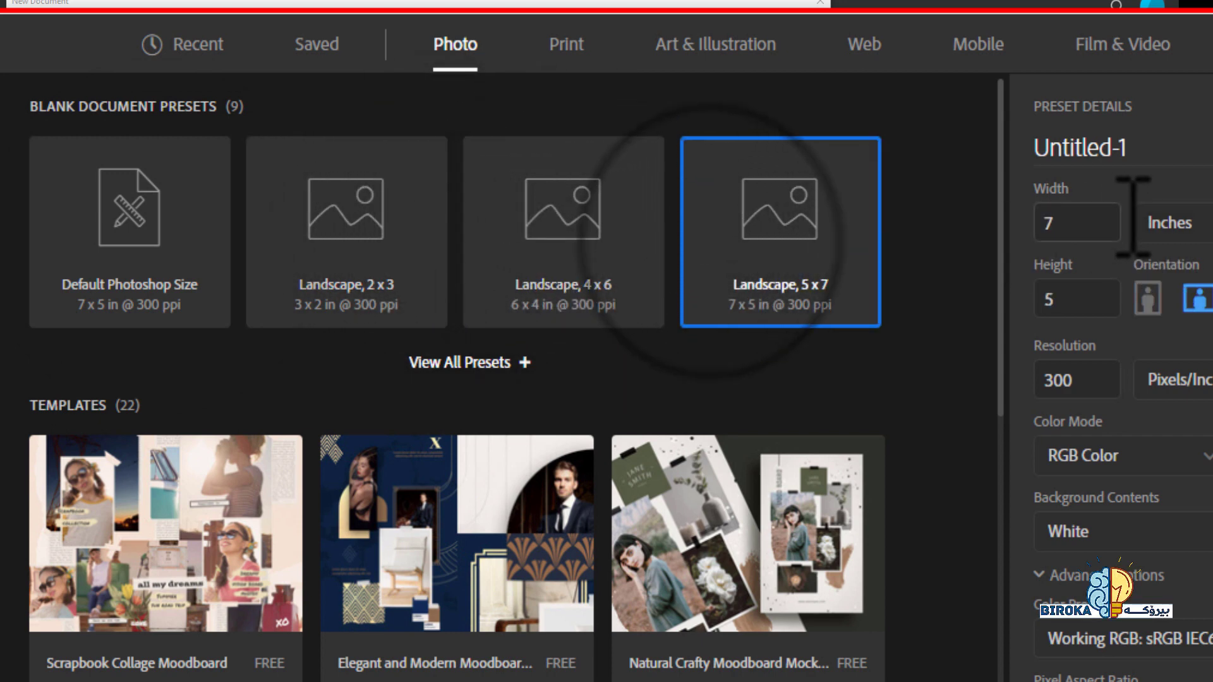
pyautogui.click(562, 261)
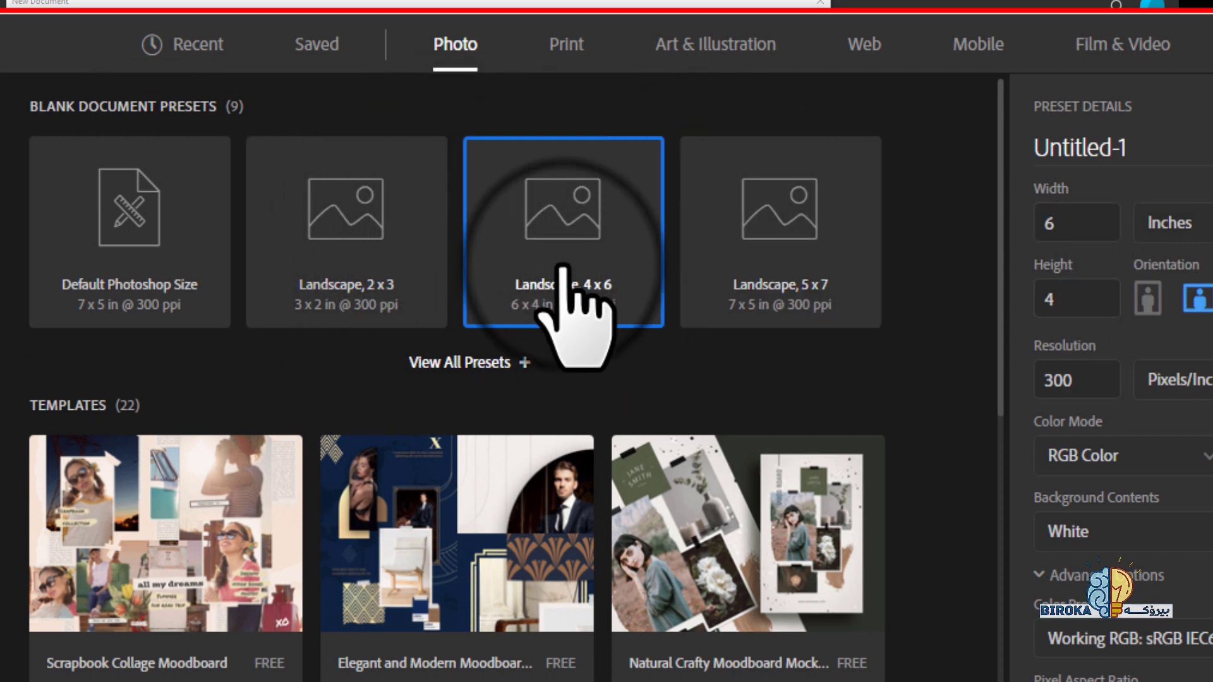
pyautogui.click(349, 264)
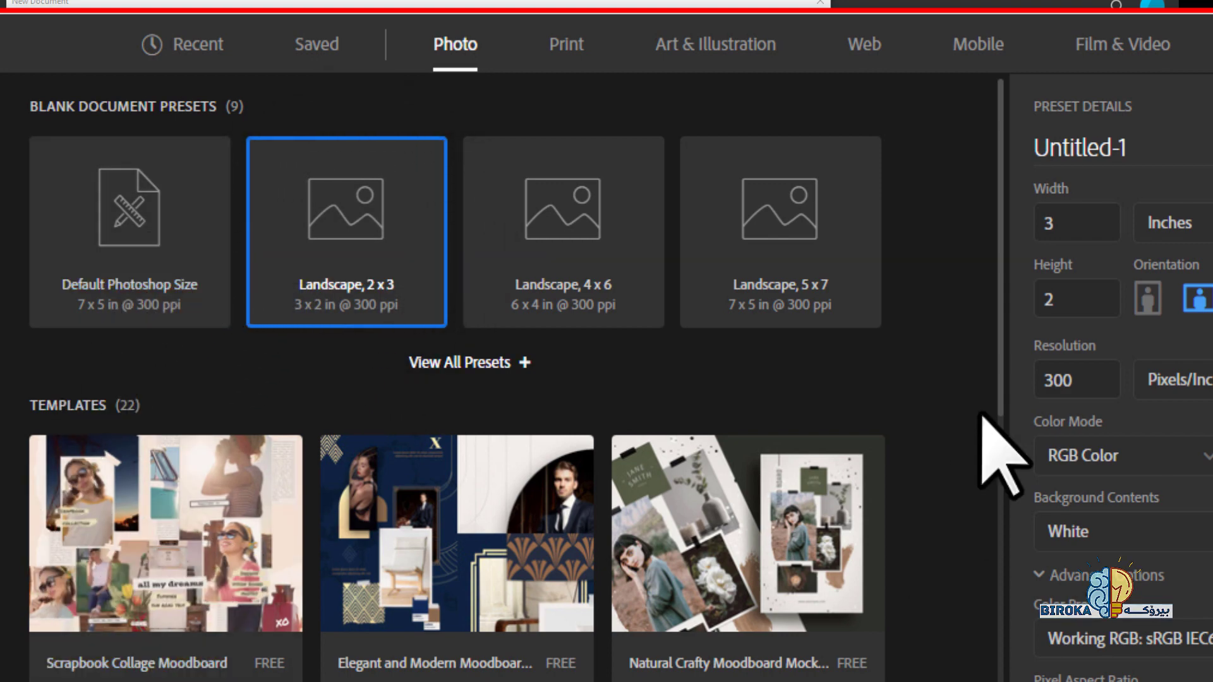
# - Browse the free Photo templates down the list and return to the presets
pyautogui.moveTo(1002, 344); pyautogui.dragTo(998, 681)
pyautogui.scroll(7, 436, 499)
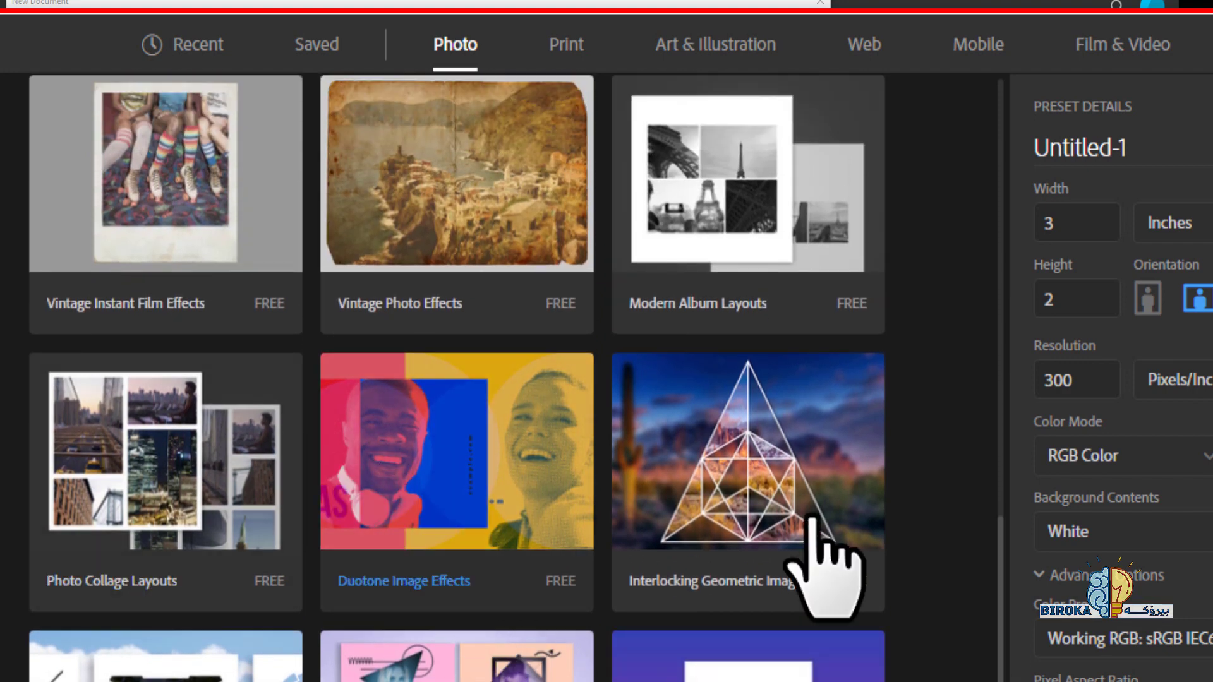
pyautogui.moveTo(1002, 537); pyautogui.dragTo(973, 166)
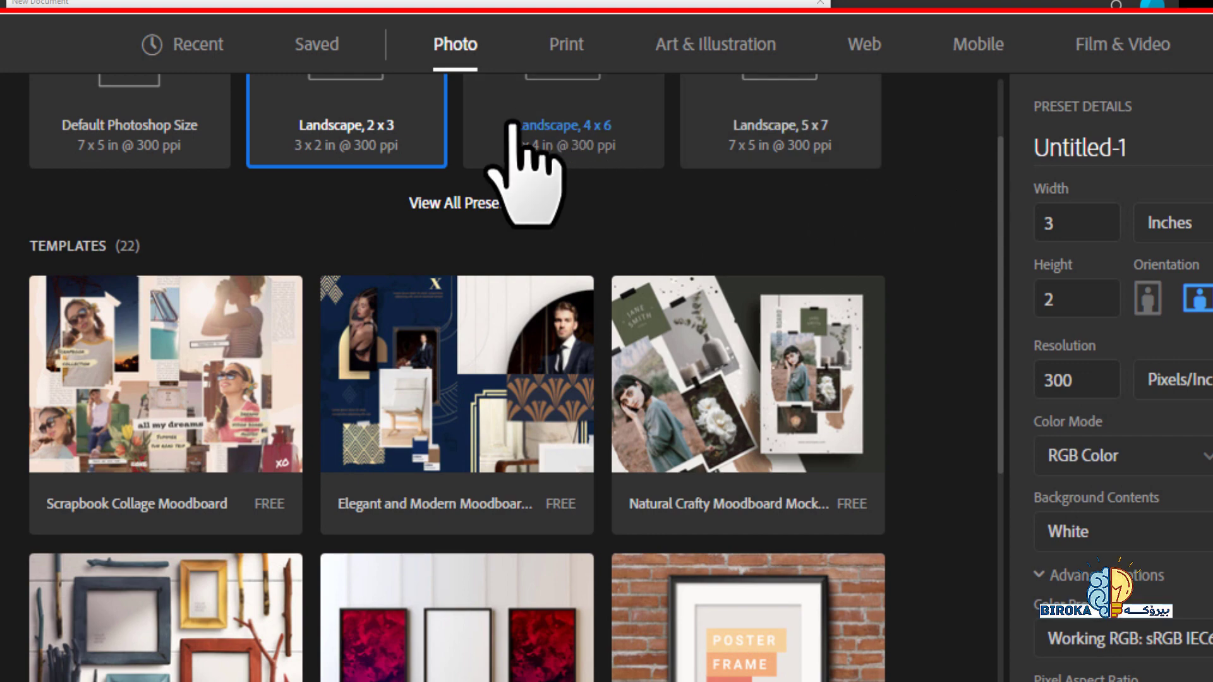
# - Browse the Print category's templates and show the details of the Bauhaus business template set
pyautogui.click(556, 41)
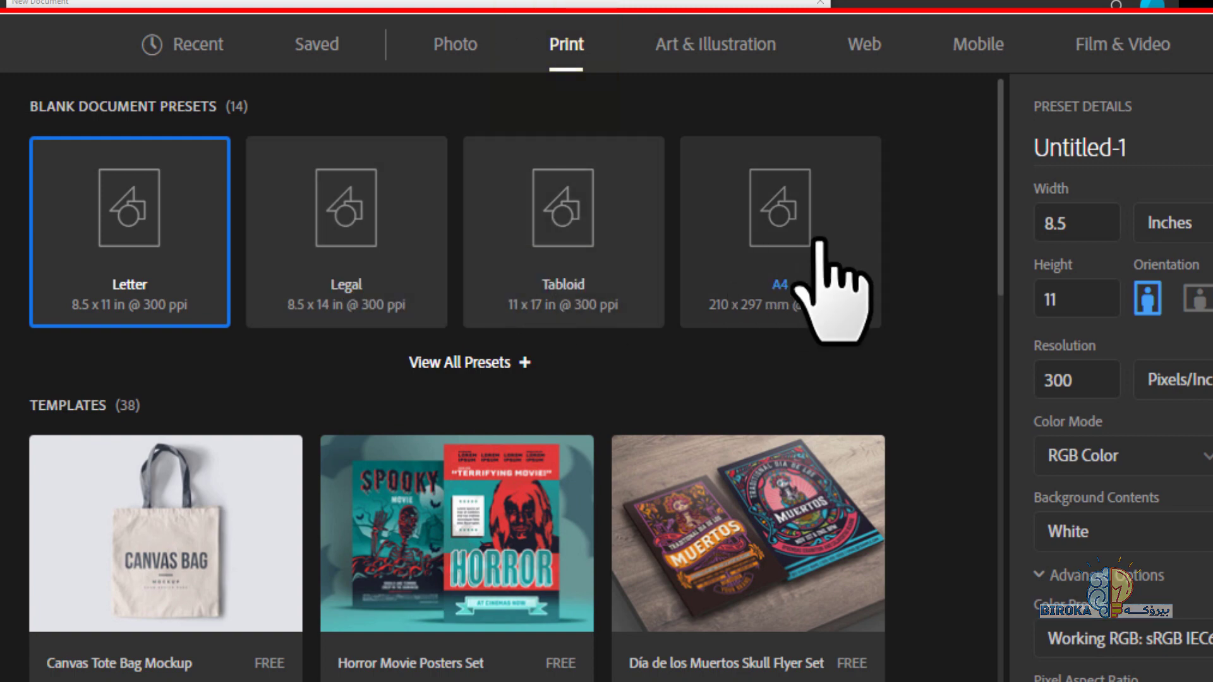
pyautogui.moveTo(1003, 216); pyautogui.dragTo(984, 501)
pyautogui.scroll(-3, 984, 502)
pyautogui.click(732, 572)
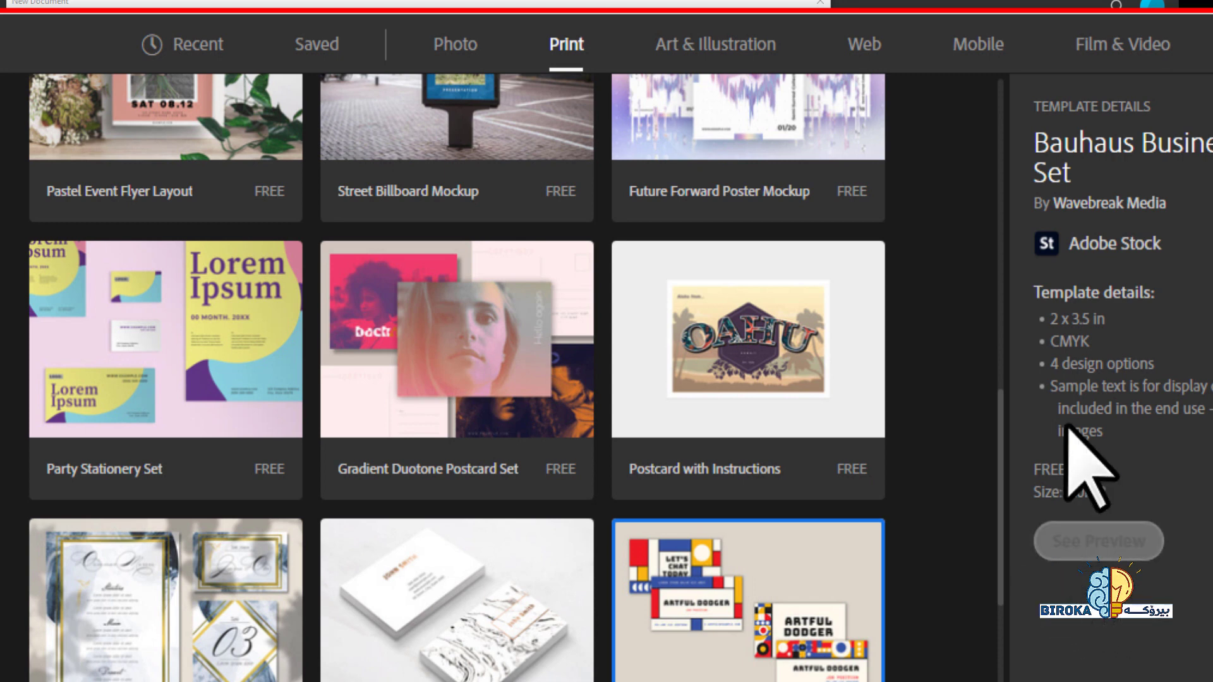
# - Compare the Art & Illustration presets, ending on 2000 pixel grid, and look through the category's templates
pyautogui.click(709, 49)
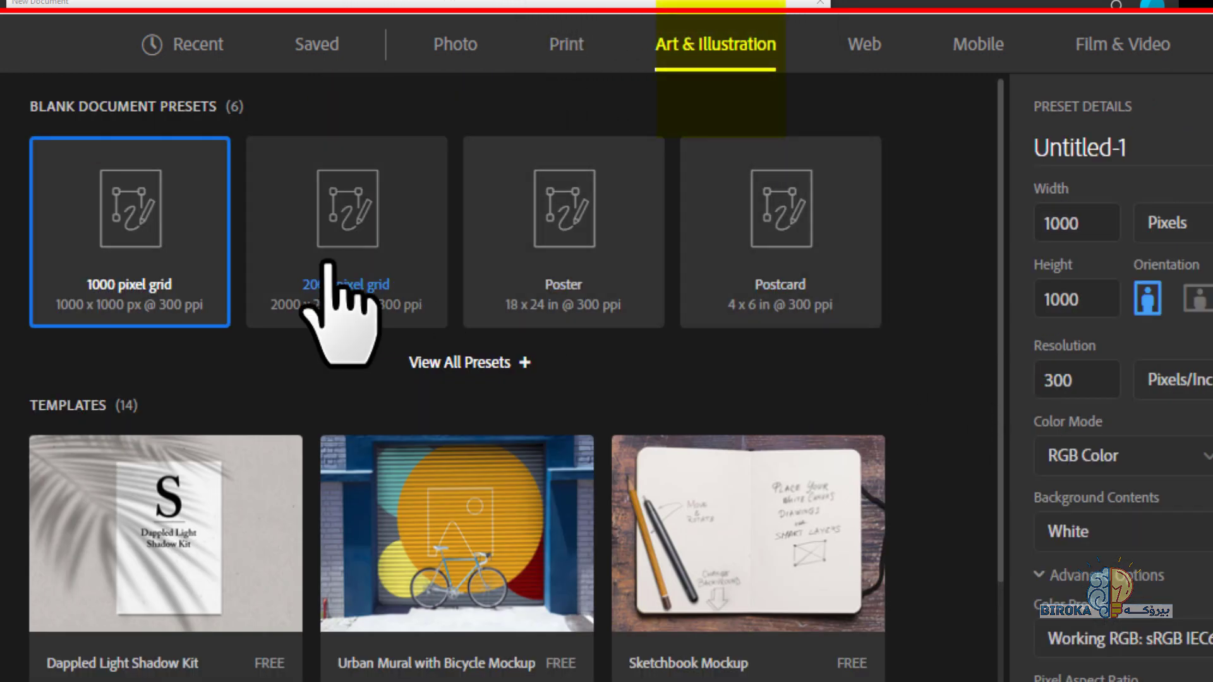
pyautogui.click(285, 218)
pyautogui.click(512, 207)
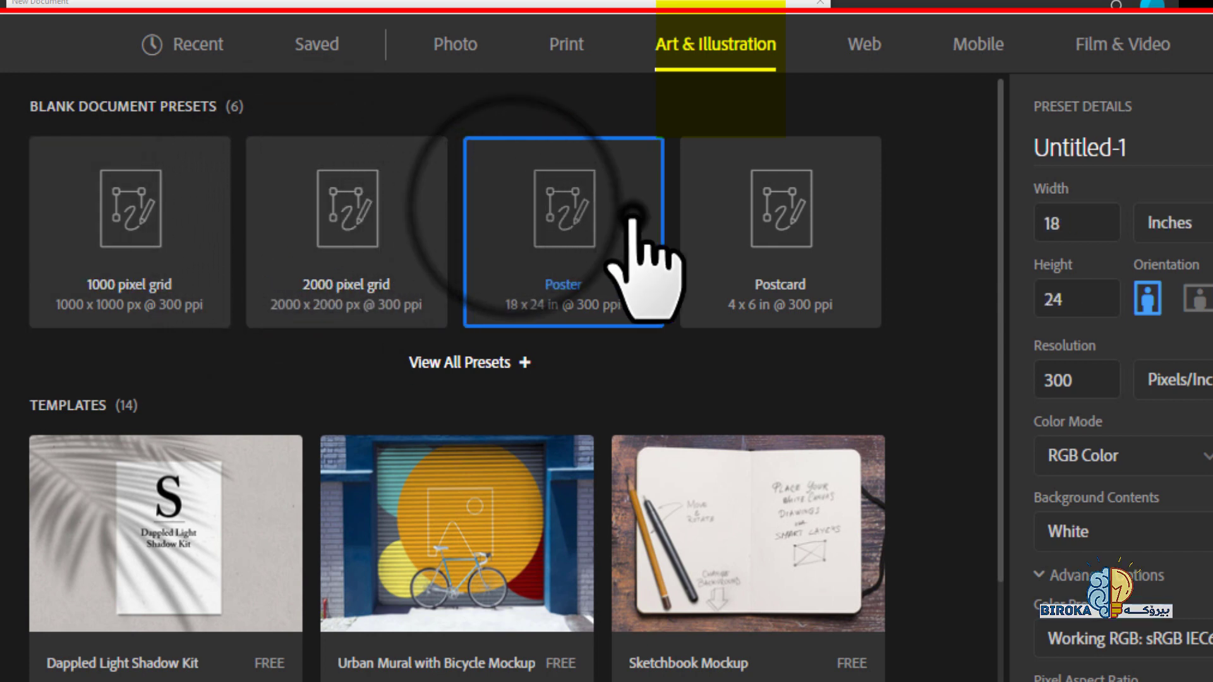
pyautogui.click(766, 212)
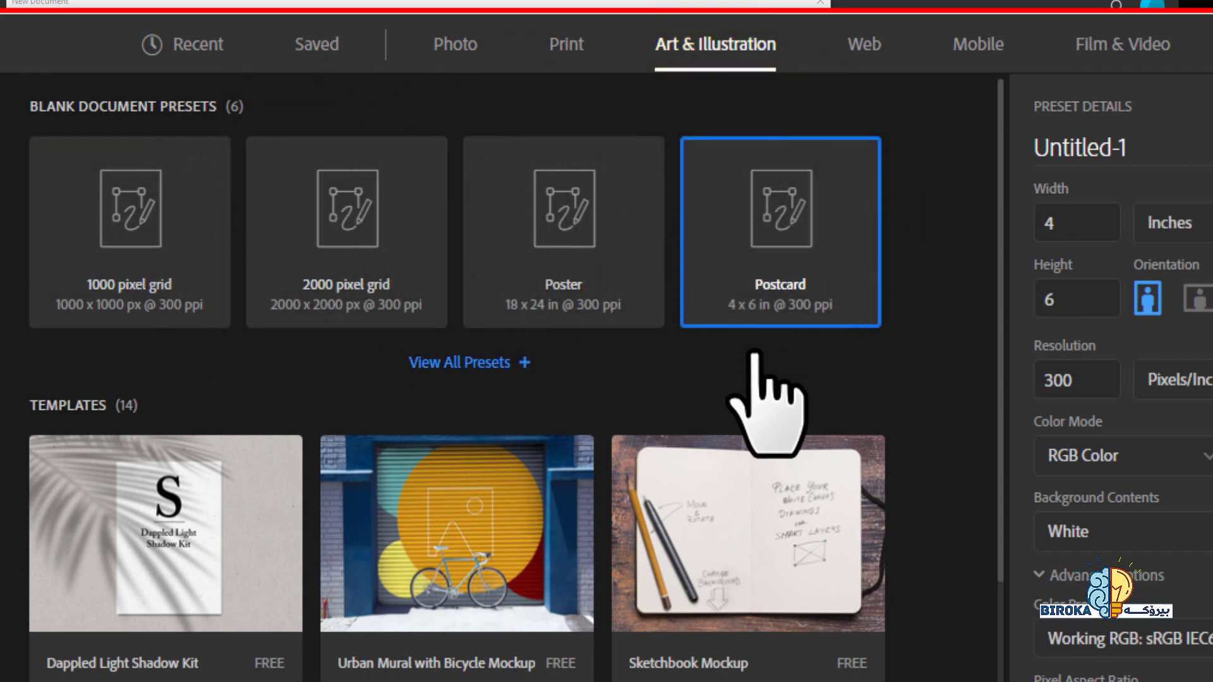
pyautogui.click(139, 234)
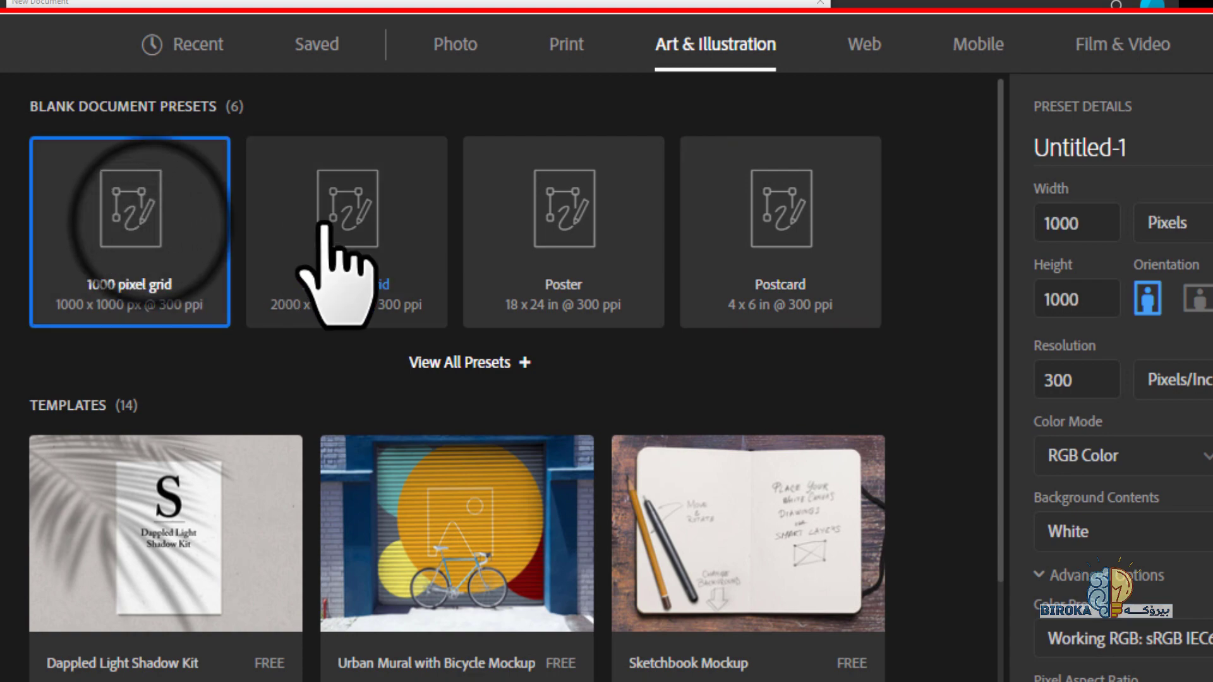
pyautogui.click(326, 224)
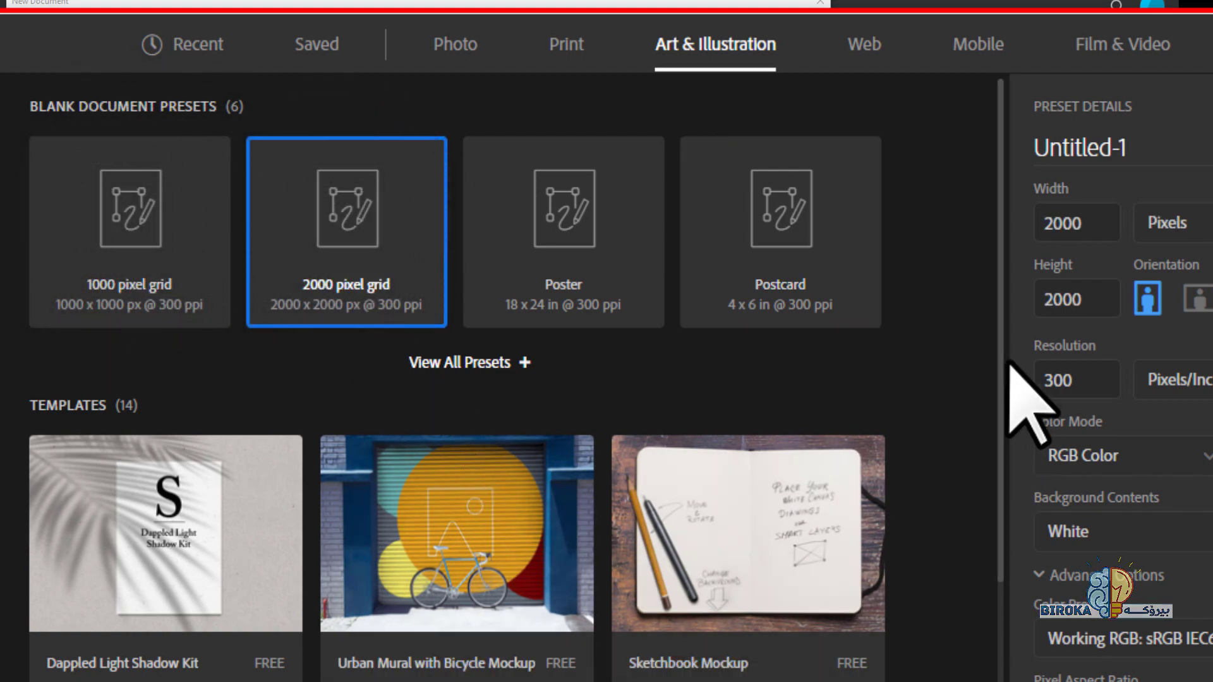
pyautogui.moveTo(1002, 357); pyautogui.dragTo(1002, 525)
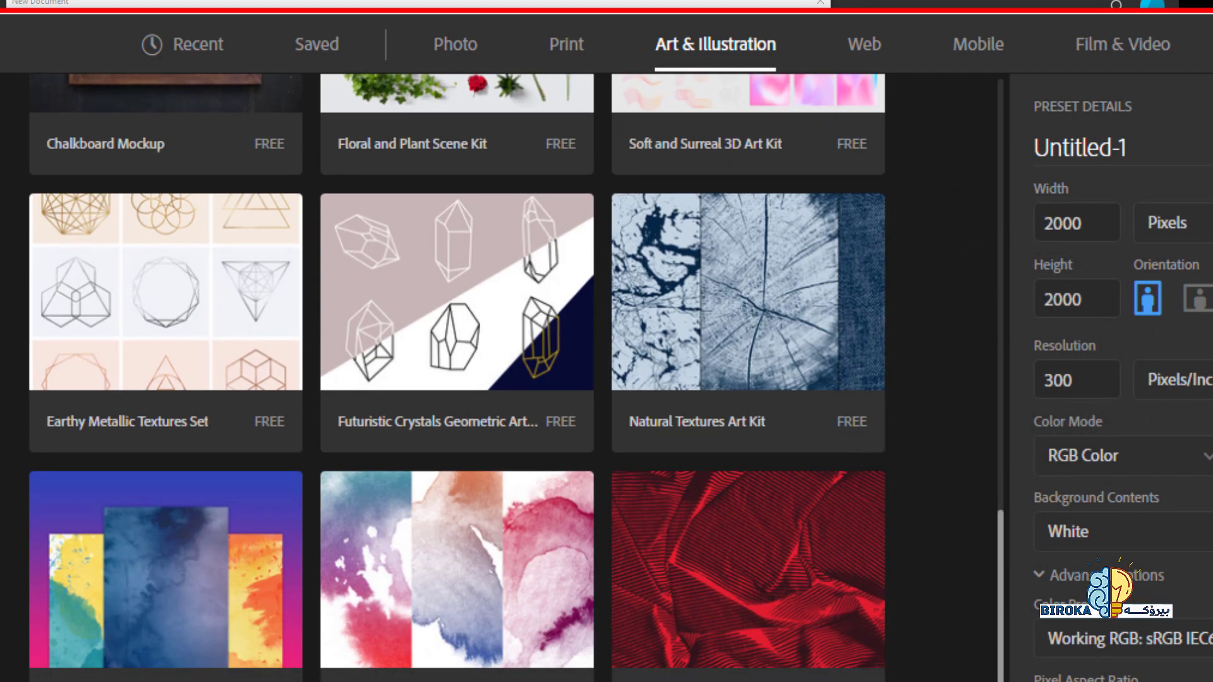
pyautogui.scroll(10, 961, 447)
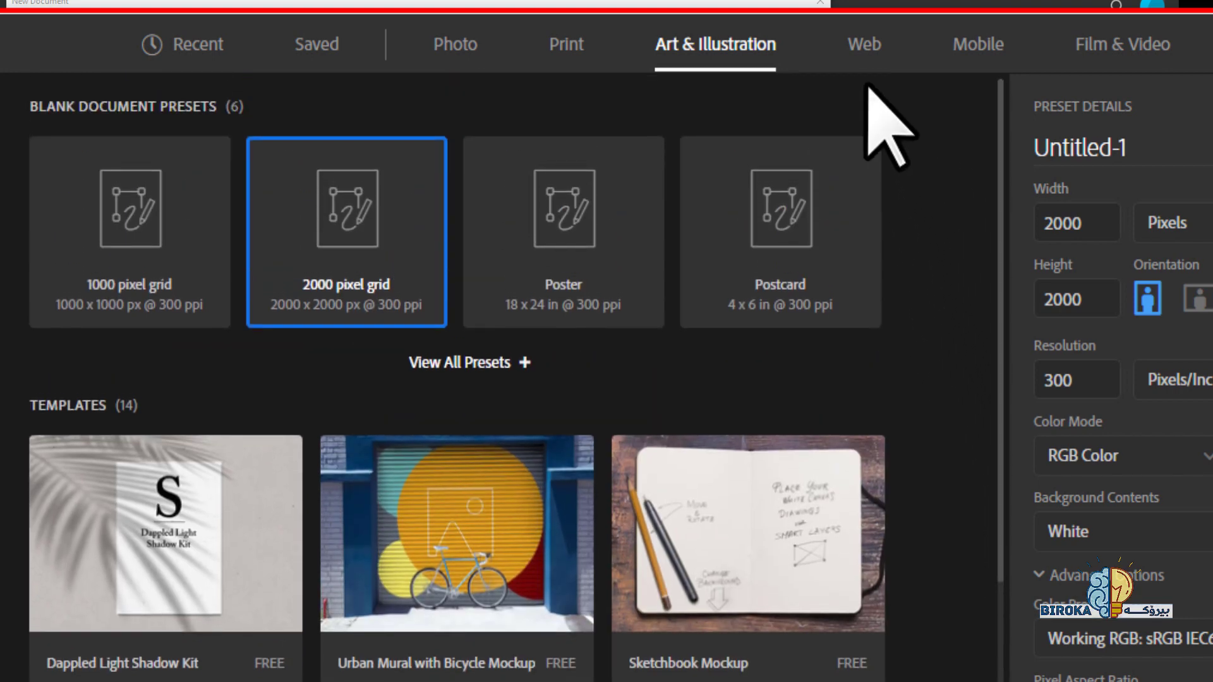
# - Look through the Web category's blank presets and templates
pyautogui.click(860, 46)
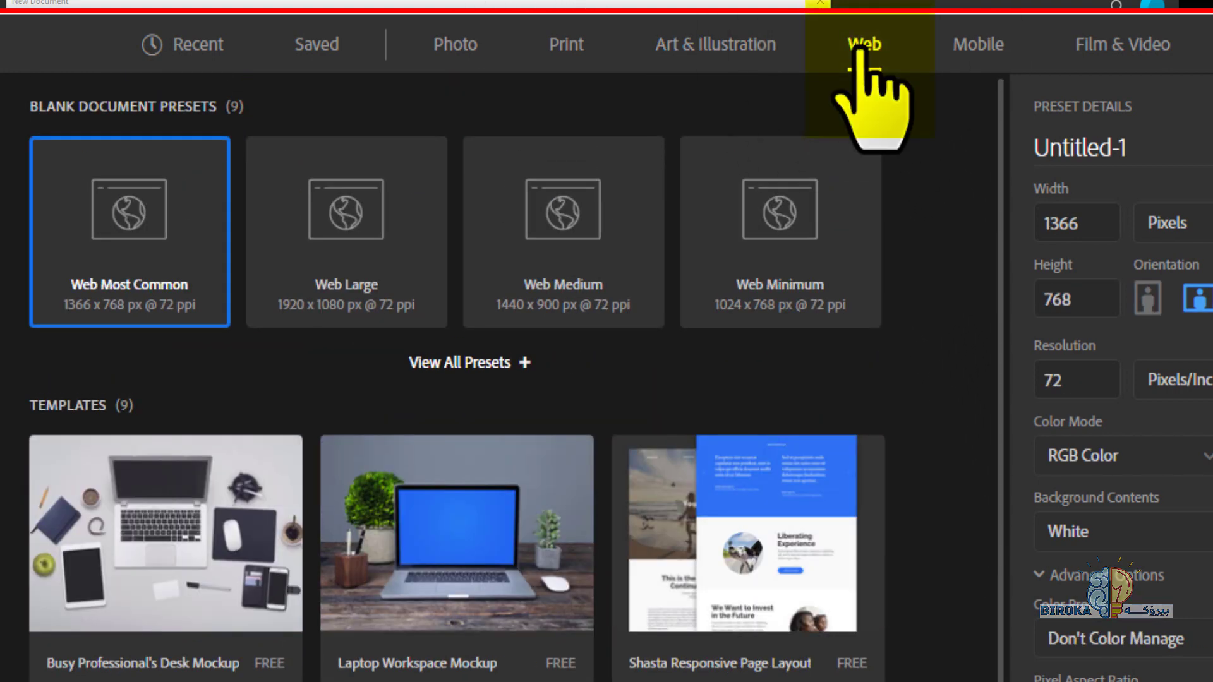
pyautogui.moveTo(1002, 297); pyautogui.dragTo(1005, 335)
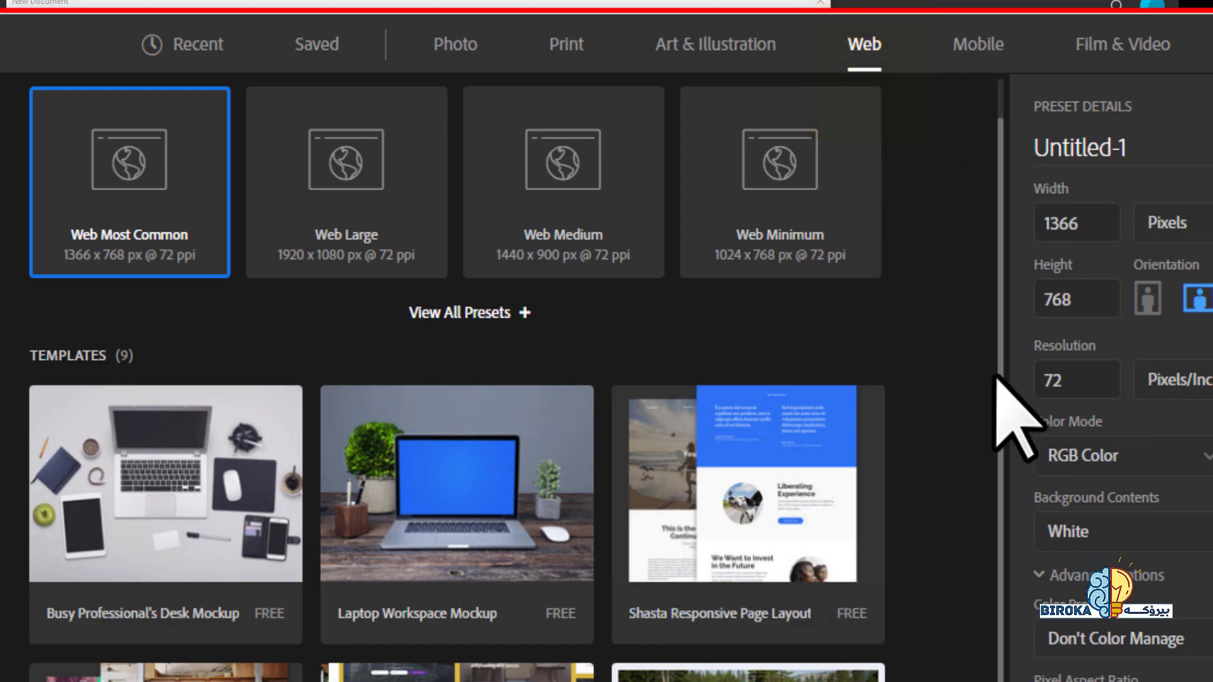
pyautogui.moveTo(999, 379); pyautogui.dragTo(1007, 623)
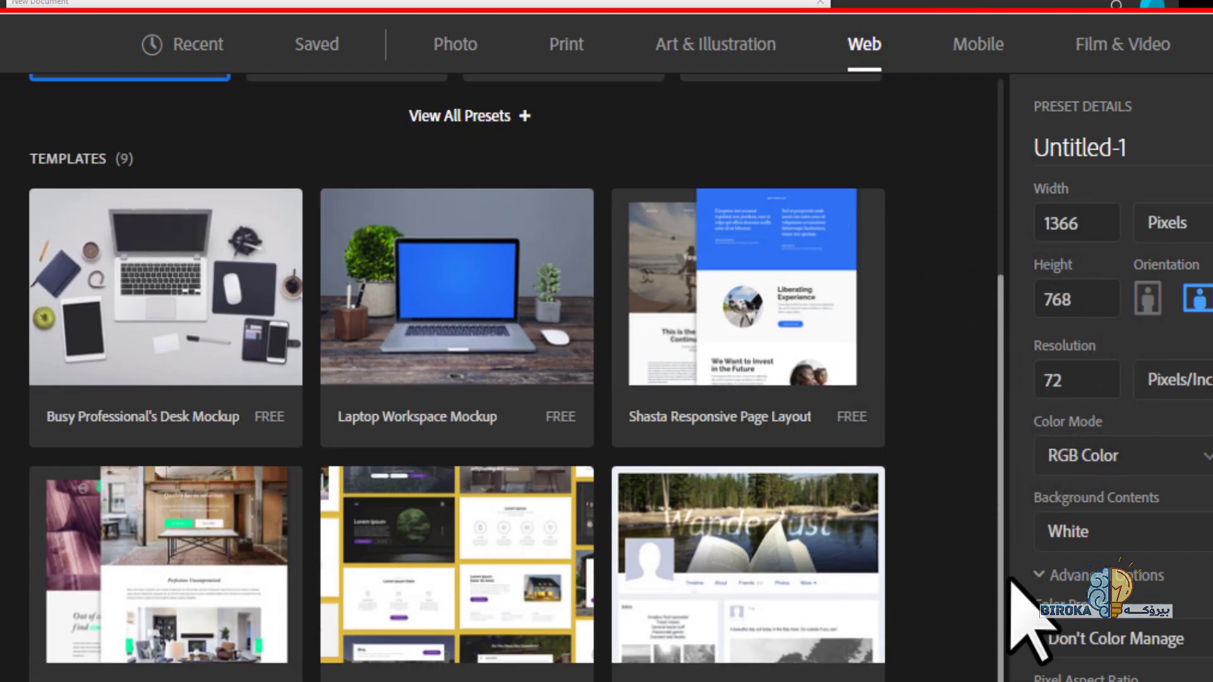
pyautogui.moveTo(1009, 579); pyautogui.dragTo(1024, 339)
# - Compare the Mobile presets iPhone 8/7/6 Plus, iPhone 8/7/6 and iPad Pro 12.9 in, and browse the category's full preset list
pyautogui.click(971, 62)
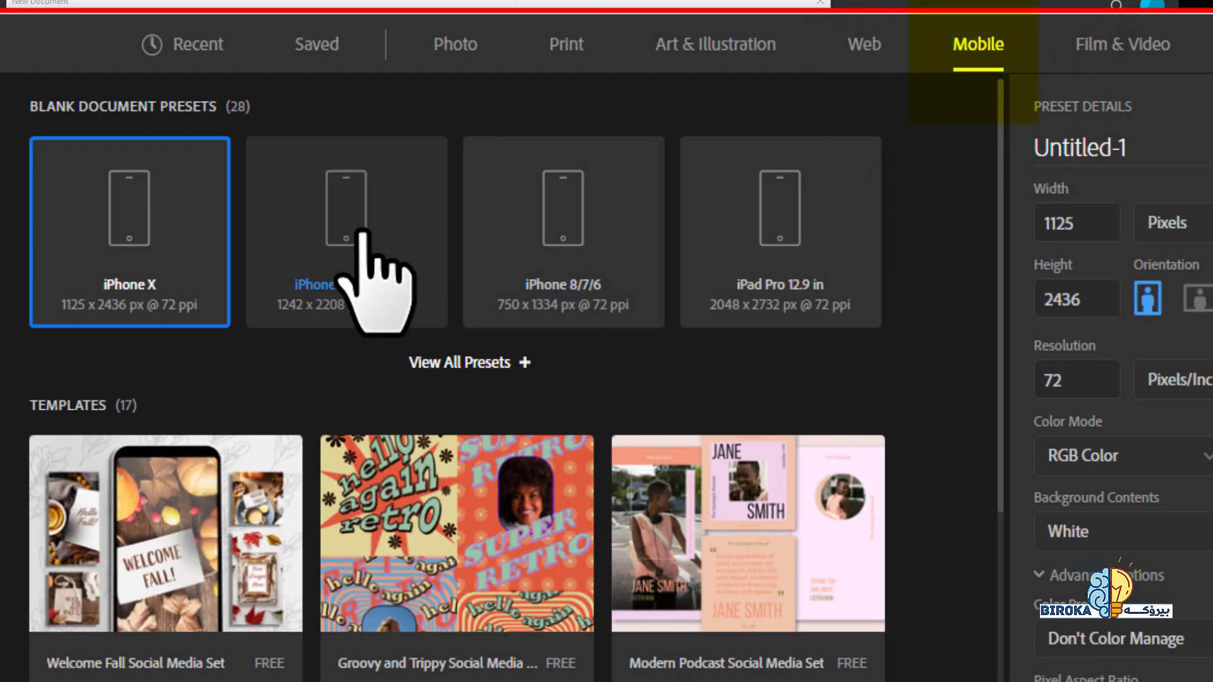
pyautogui.click(354, 236)
pyautogui.click(496, 215)
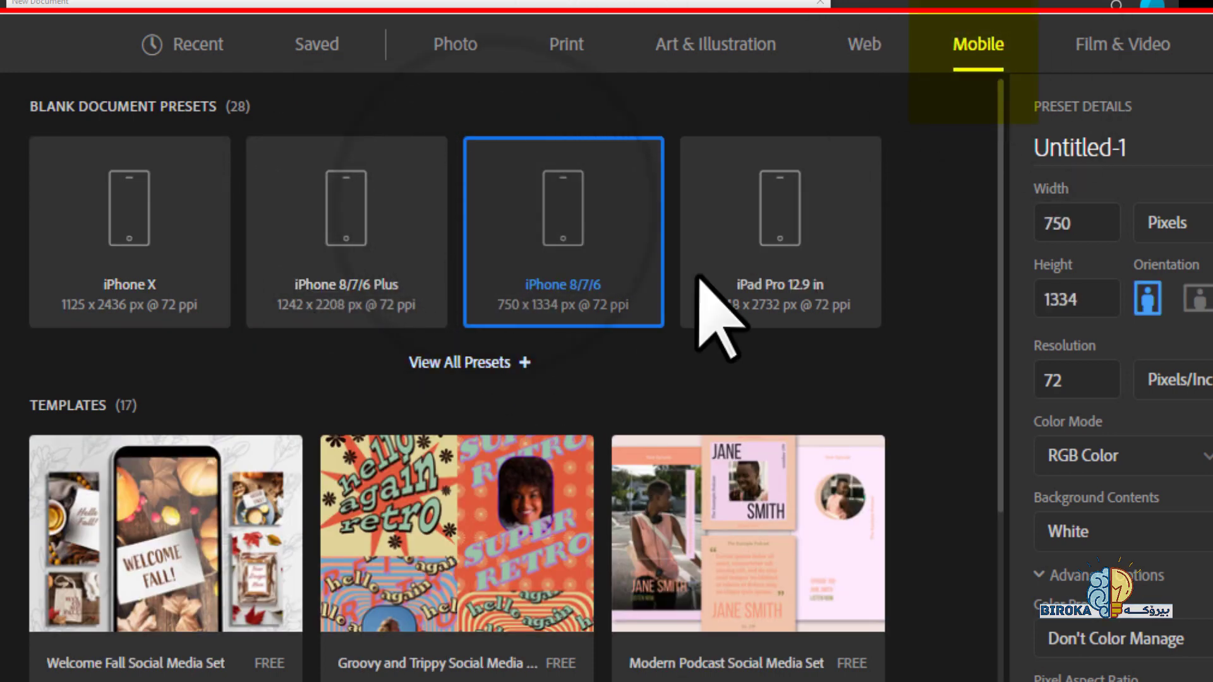
pyautogui.click(776, 246)
pyautogui.click(492, 364)
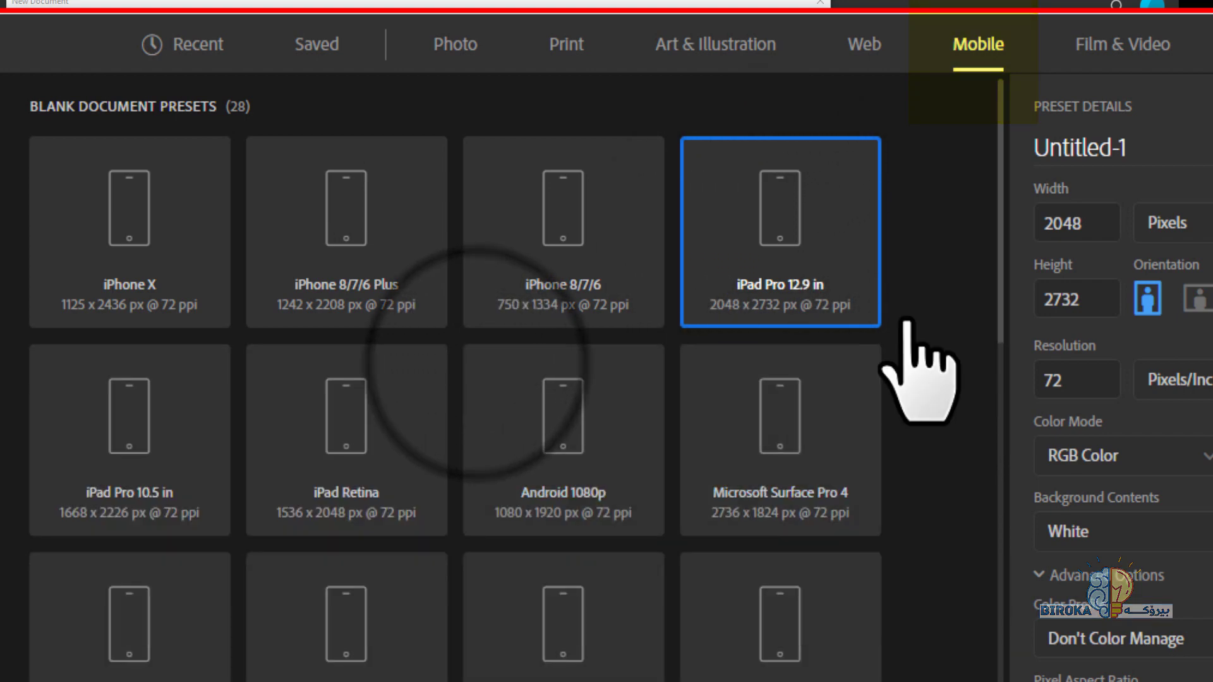
pyautogui.moveTo(1003, 237); pyautogui.dragTo(1018, 447)
# - Expand the full preset lists of the Art & Illustration and Mobile categories, and browse the Mobile templates and presets
pyautogui.click(713, 43)
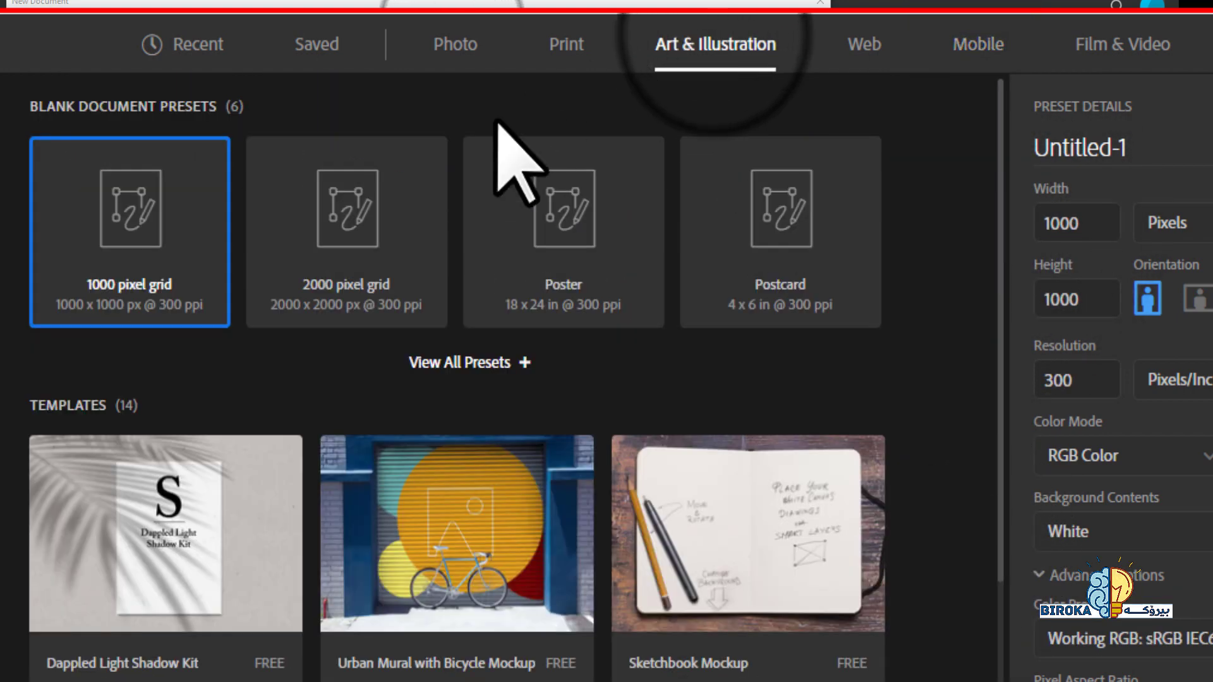
pyautogui.click(487, 364)
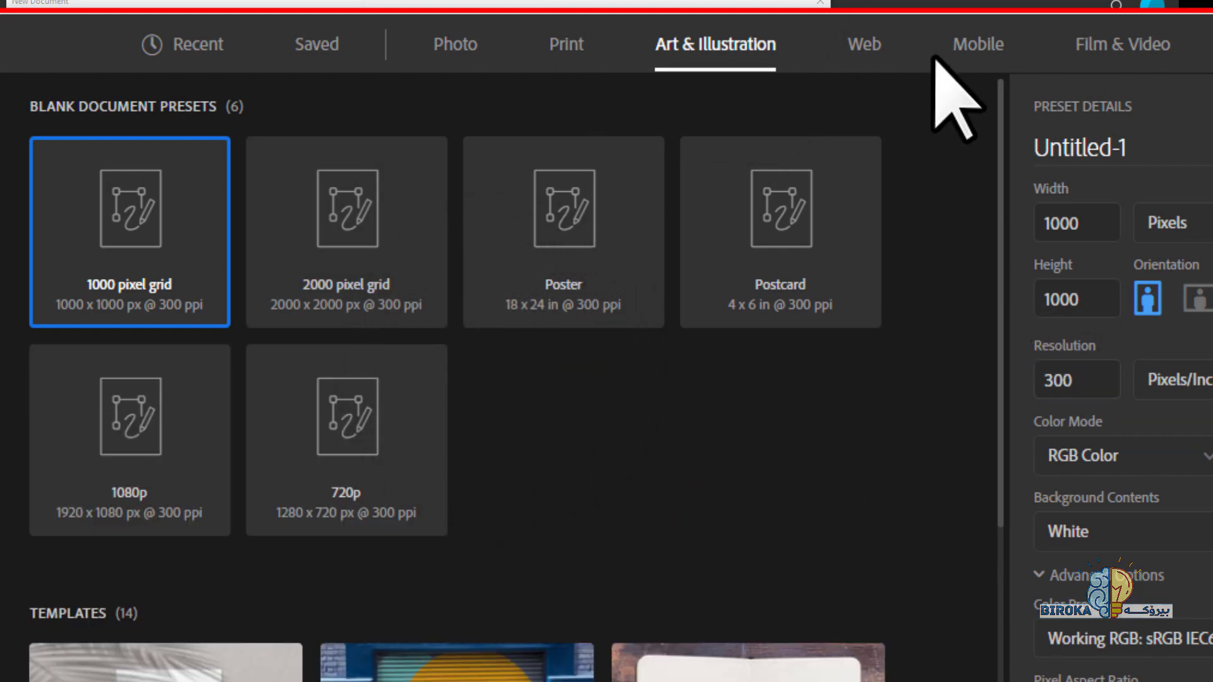
pyautogui.click(967, 41)
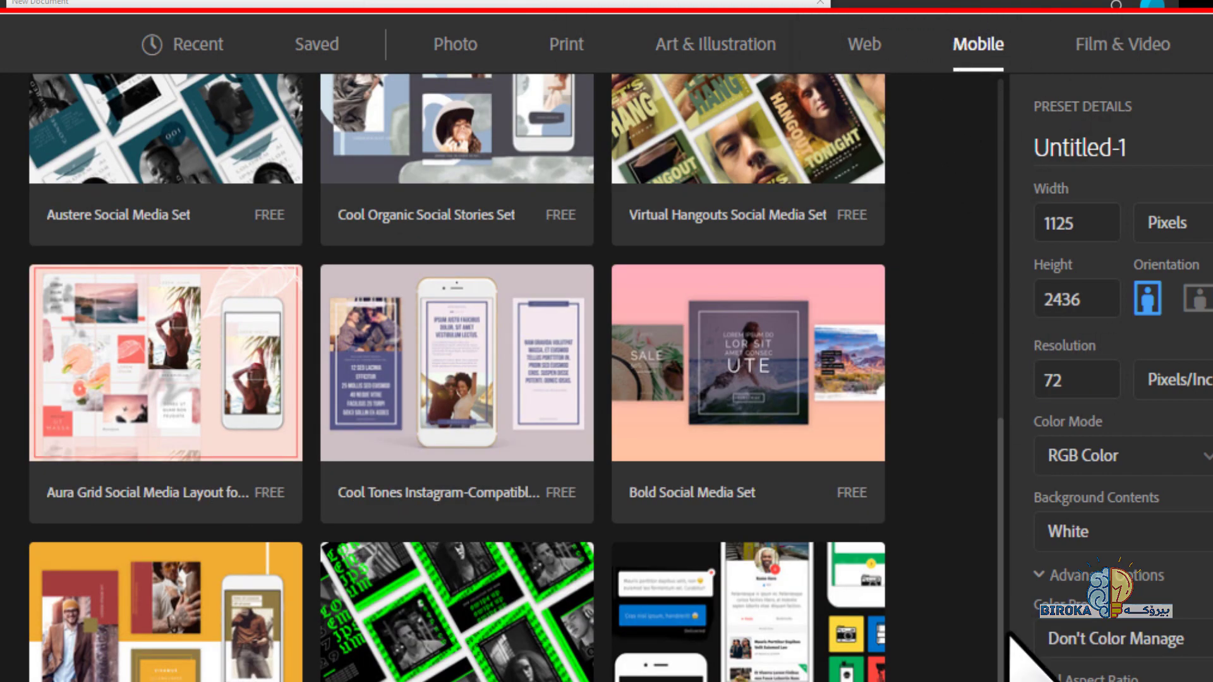
pyautogui.moveTo(1002, 626); pyautogui.dragTo(920, 257)
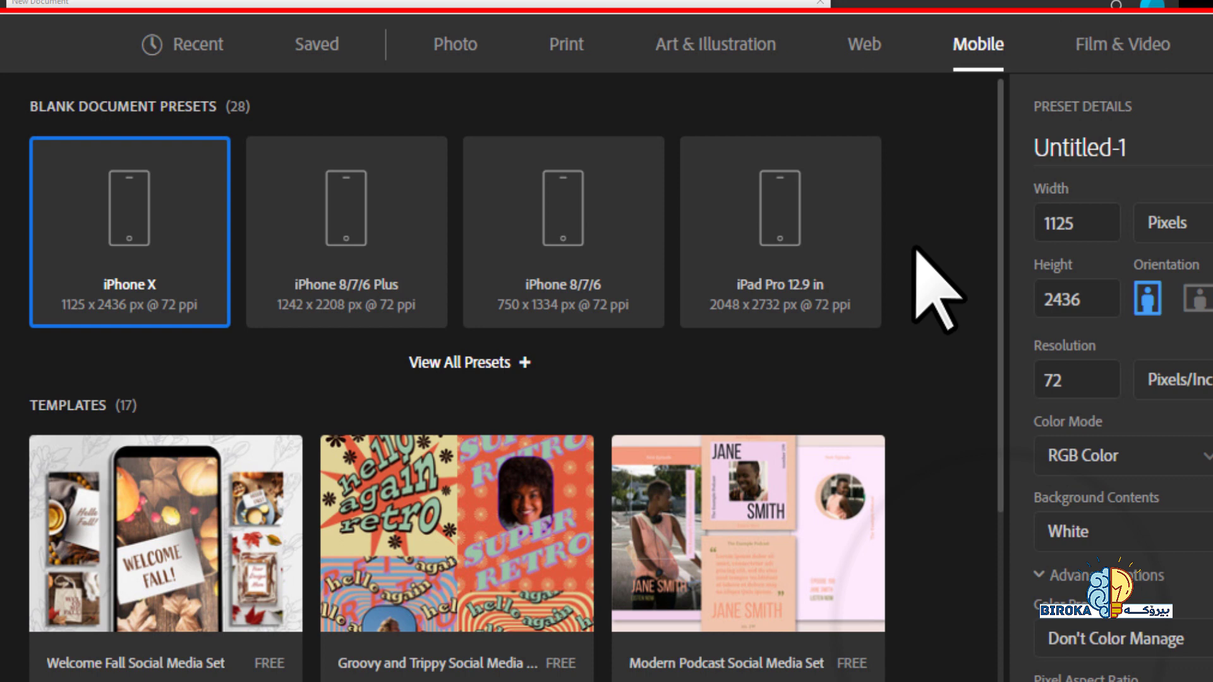
pyautogui.click(495, 353)
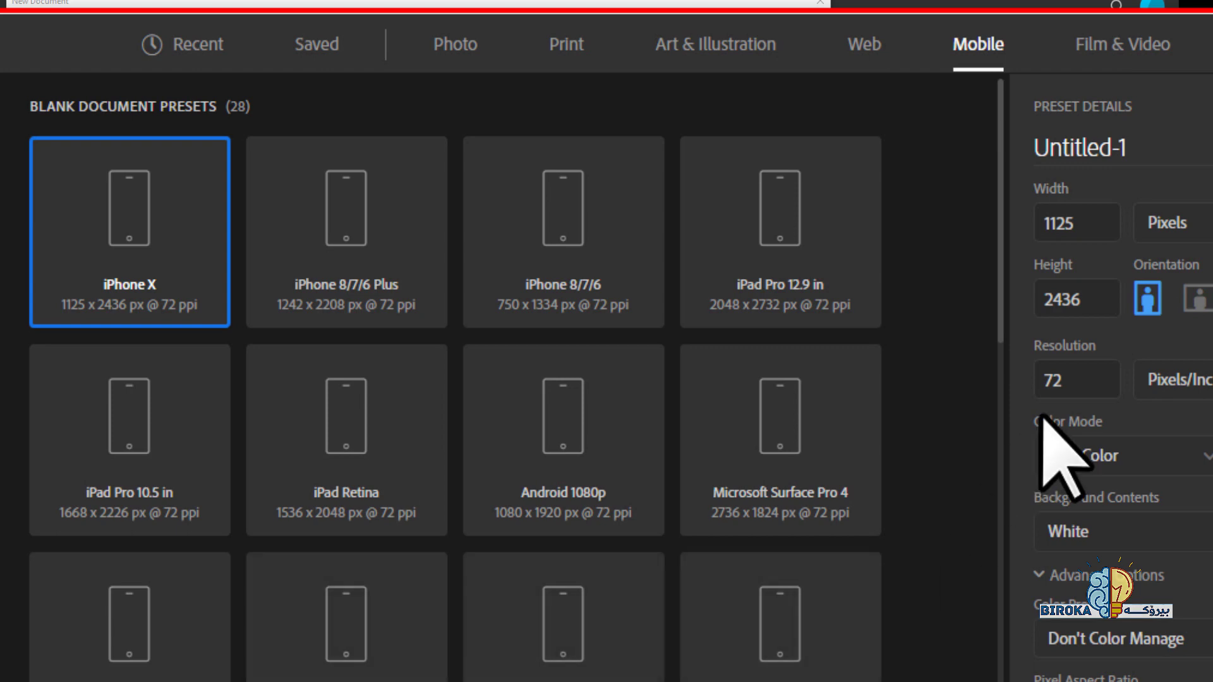
pyautogui.moveTo(999, 269); pyautogui.dragTo(996, 347)
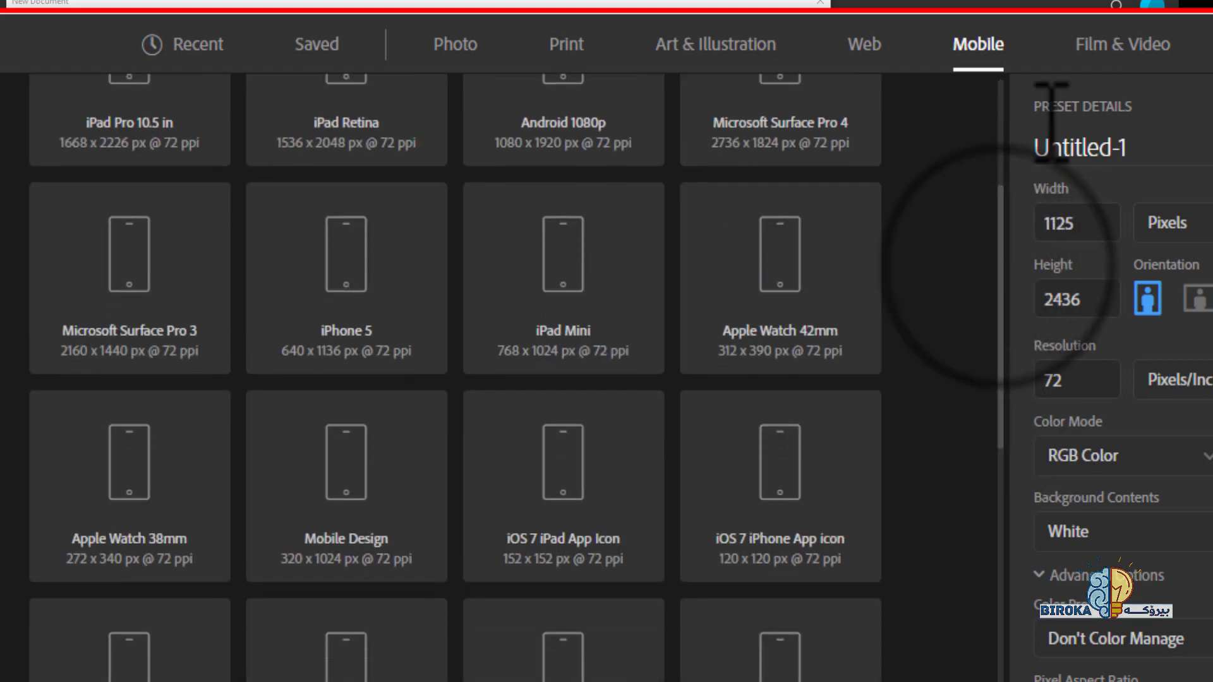
# - Browse the Film & Video presets, selecting DCI 2K 1080p and finally NTSC D1
pyautogui.click(1112, 48)
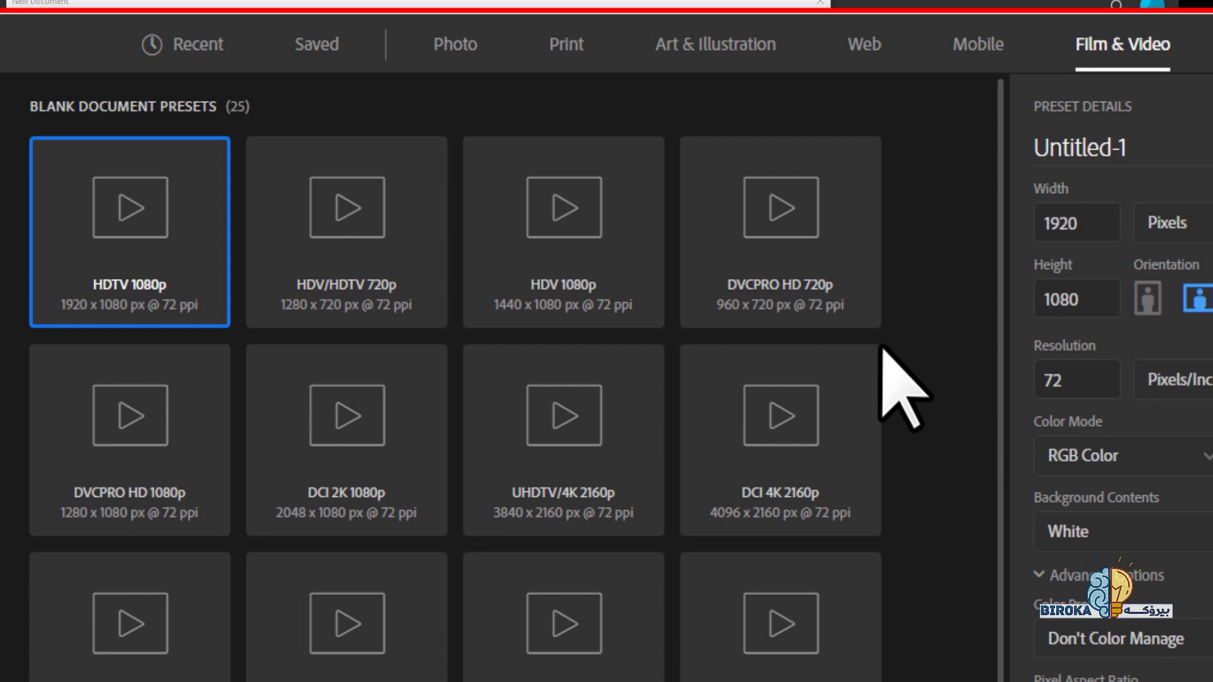
pyautogui.click(404, 230)
pyautogui.click(342, 471)
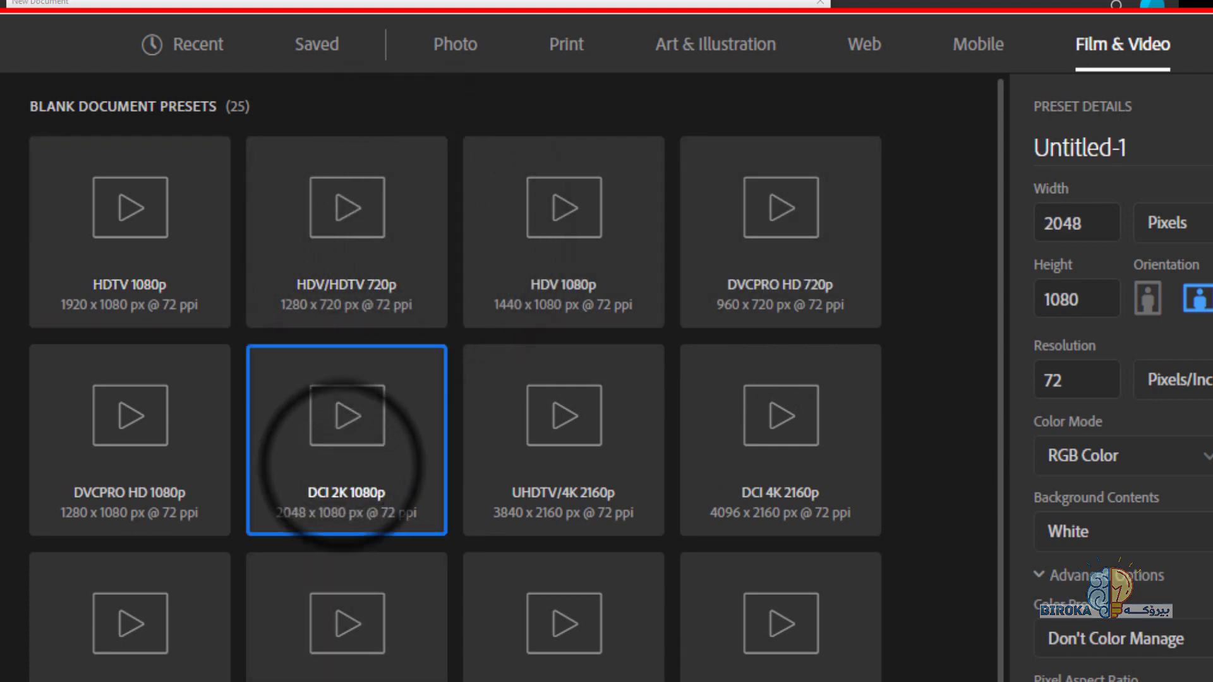
pyautogui.scroll(-9, 992, 436)
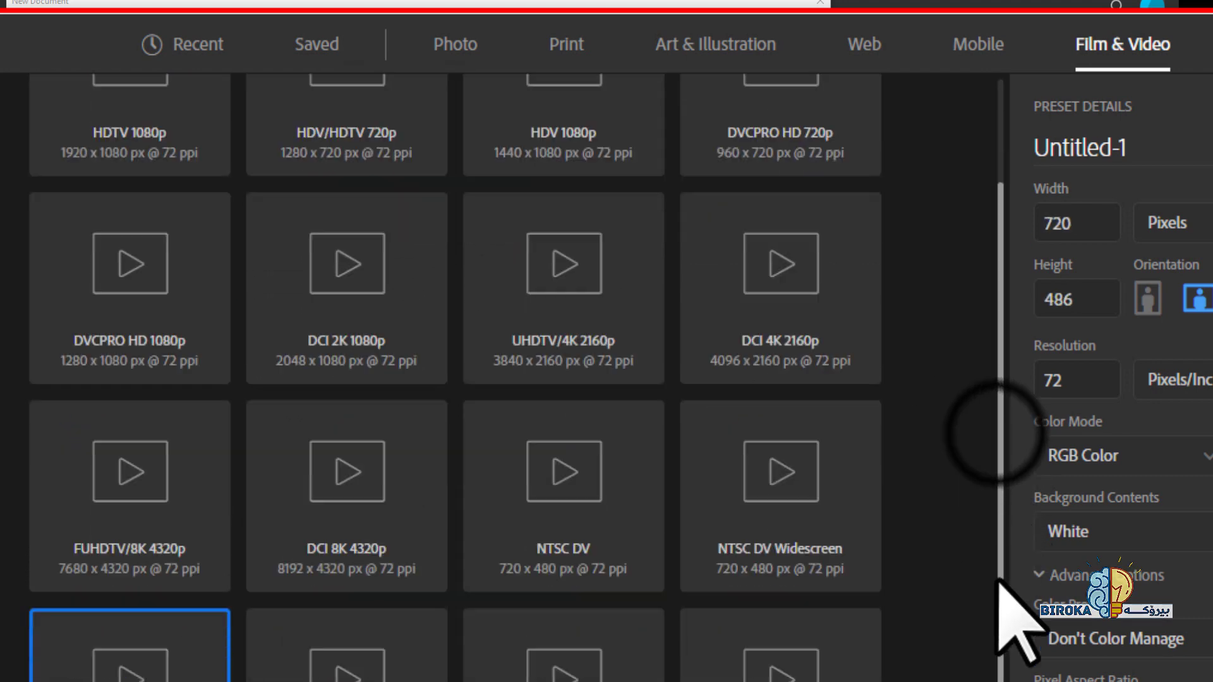
pyautogui.scroll(9, 997, 474)
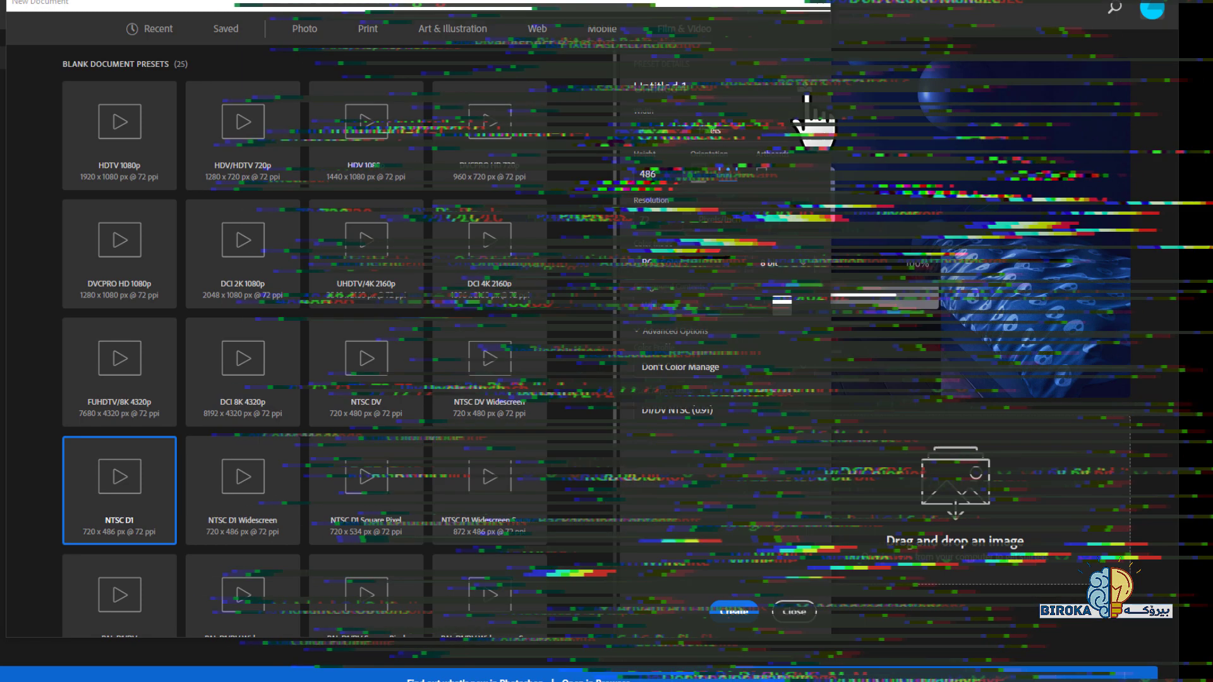
# - Look at the document preset saving form and the recent items, and return to the Film & Video presets without saving
pyautogui.click(883, 81)
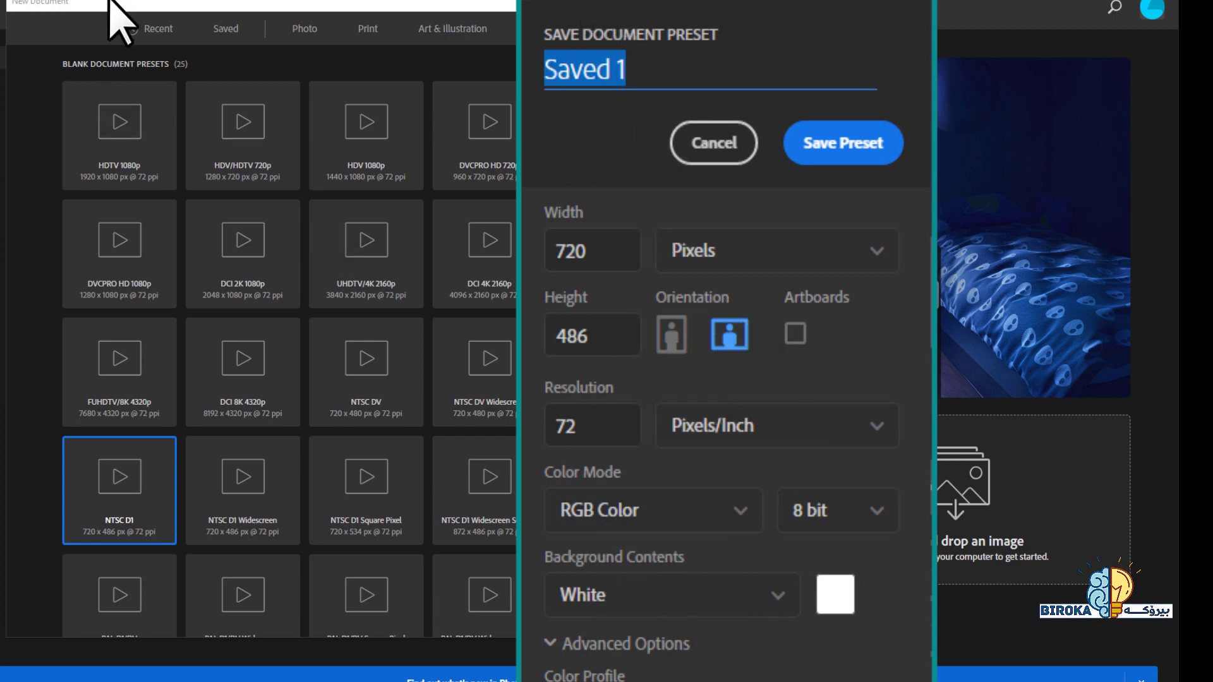
pyautogui.click(159, 32)
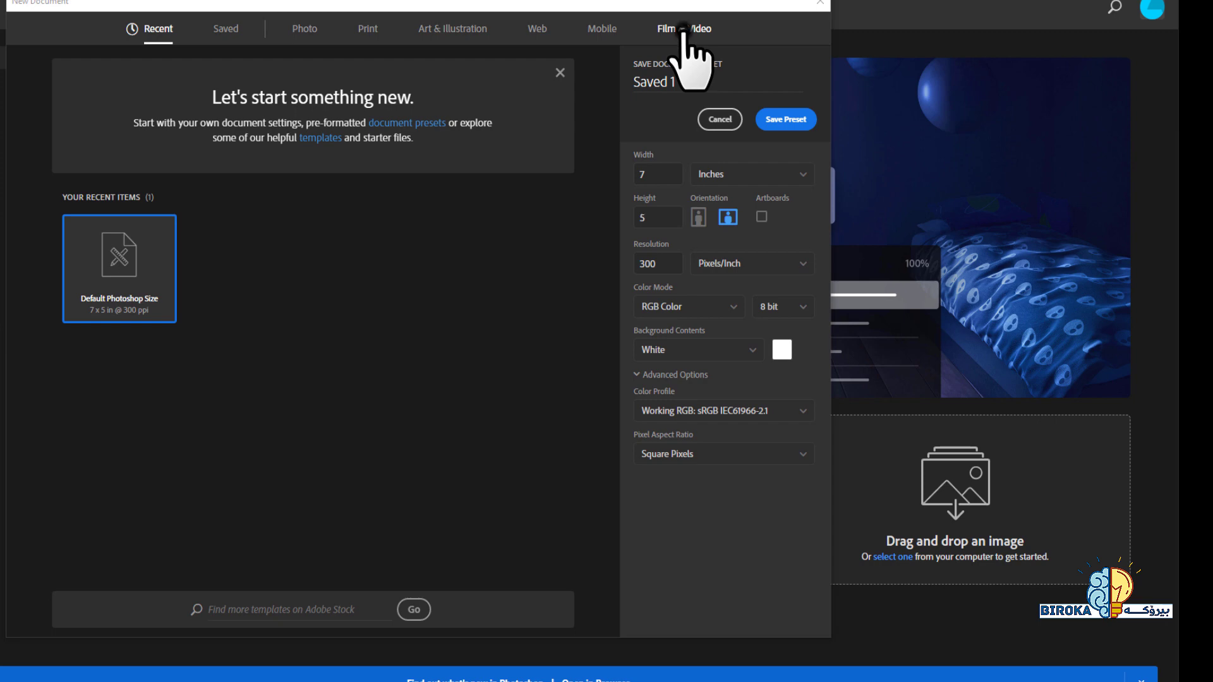
pyautogui.click(684, 33)
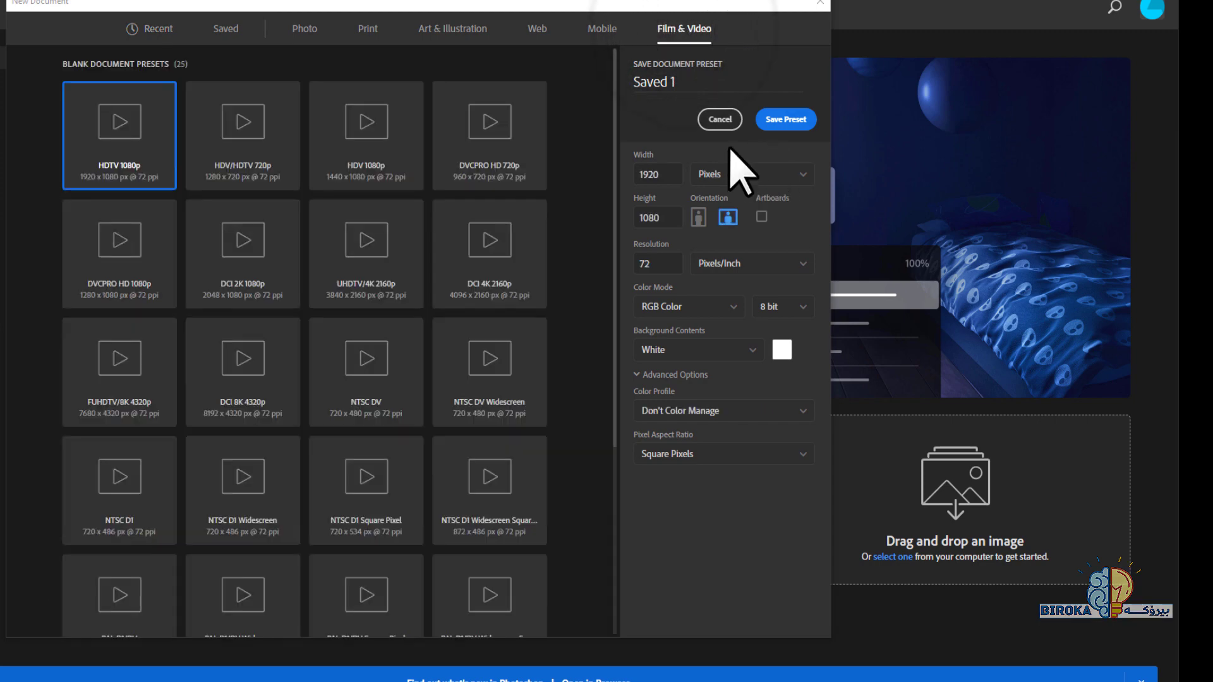
pyautogui.click(721, 120)
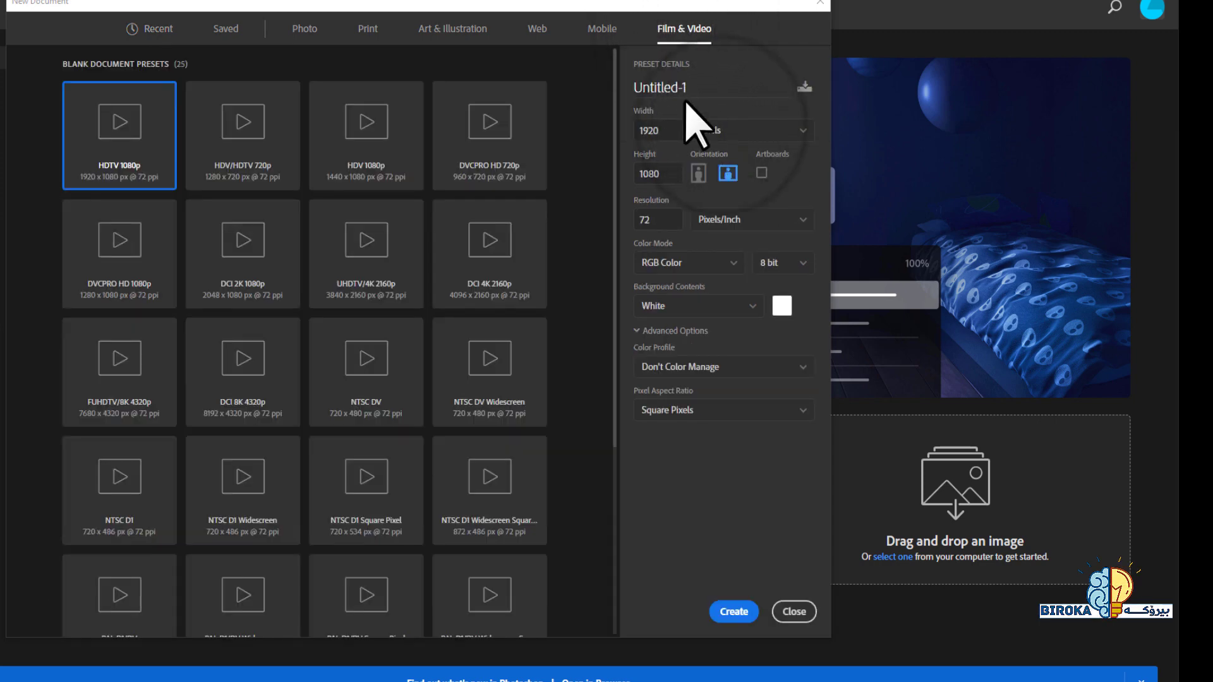
# - Name the new document "Move tool"
pyautogui.doubleClick(664, 83)
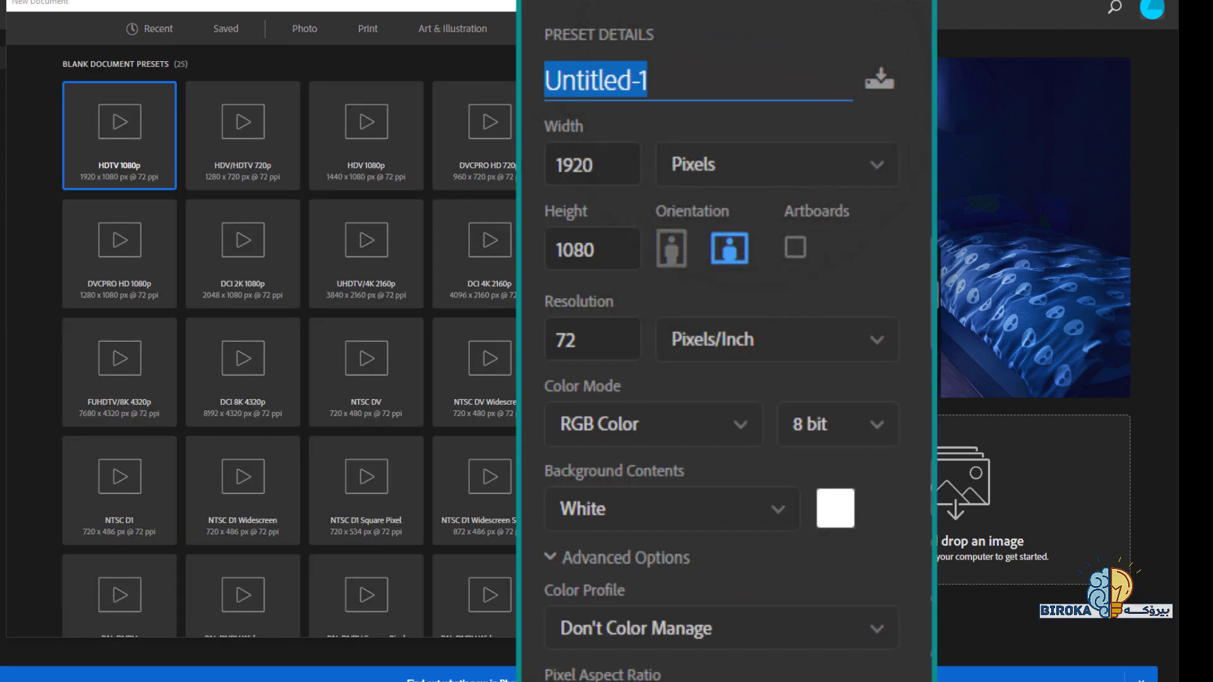
pyautogui.write('MO')
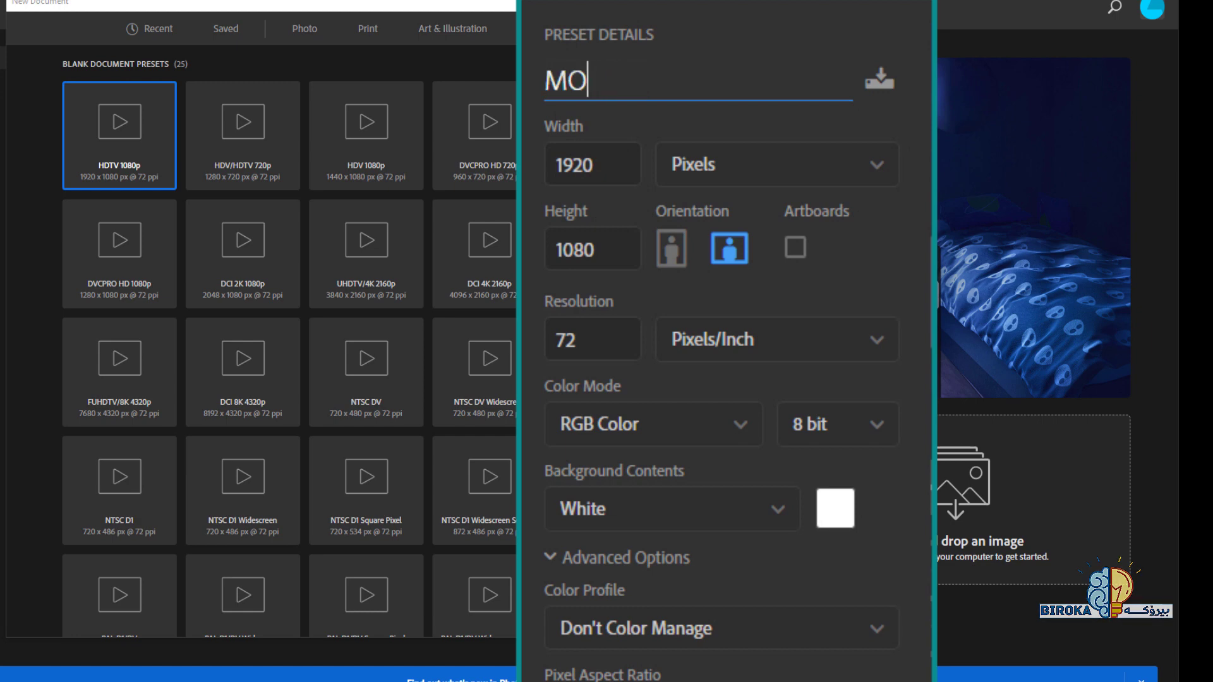
pyautogui.write('ve tool')
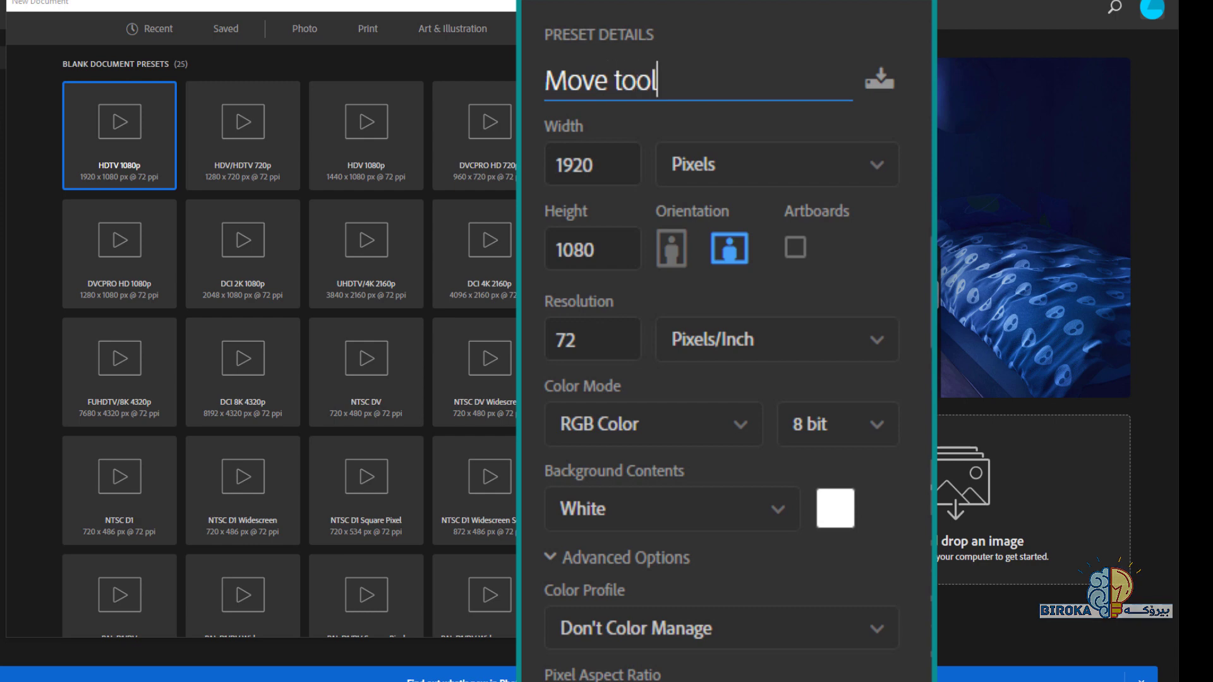
# - Set the measurement unit for the new document's width and height to Inches
pyautogui.click(600, 163)
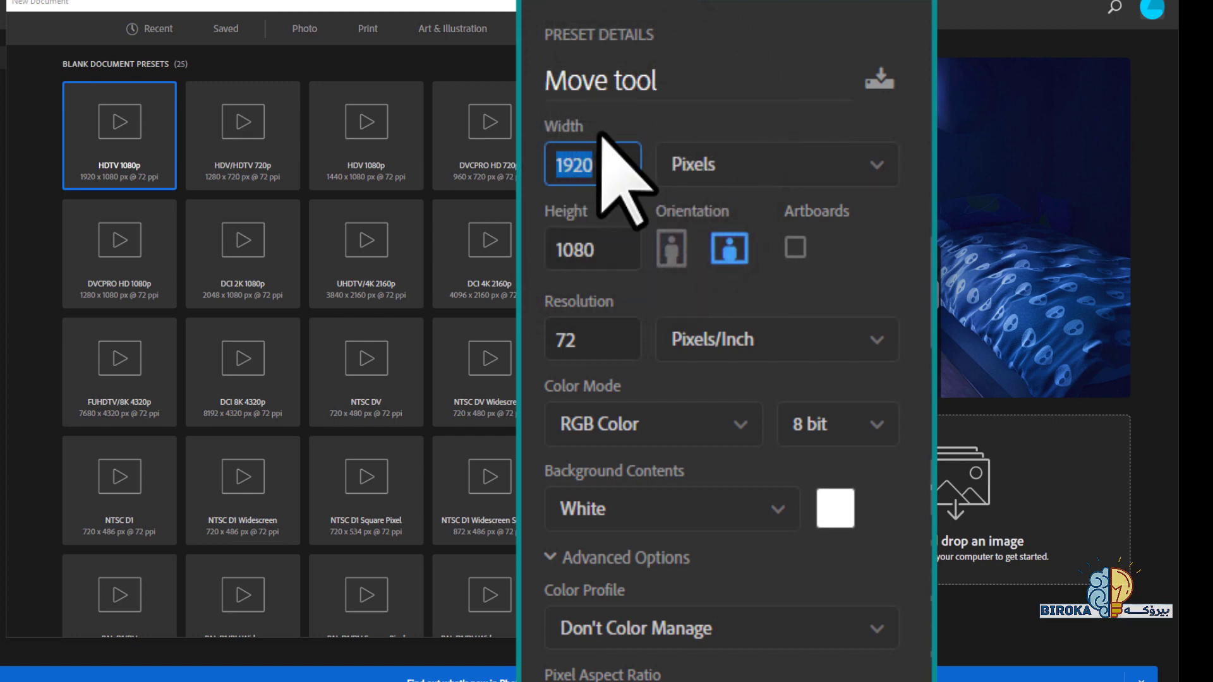
pyautogui.click(600, 253)
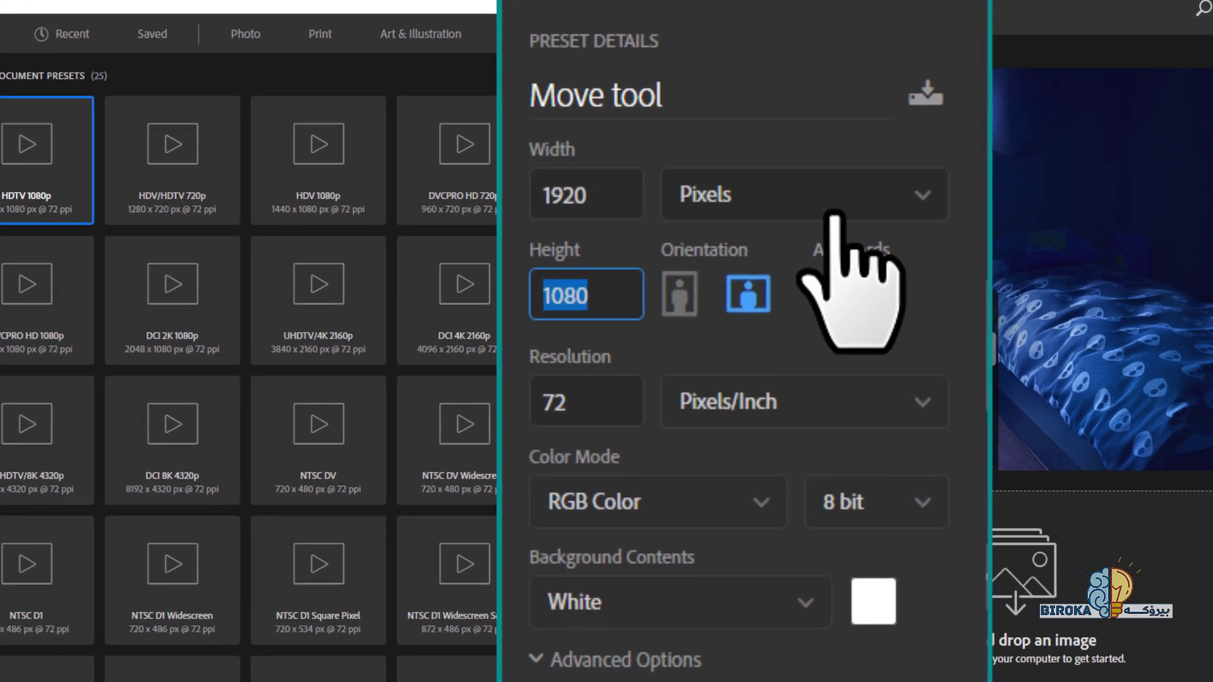
pyautogui.click(838, 197)
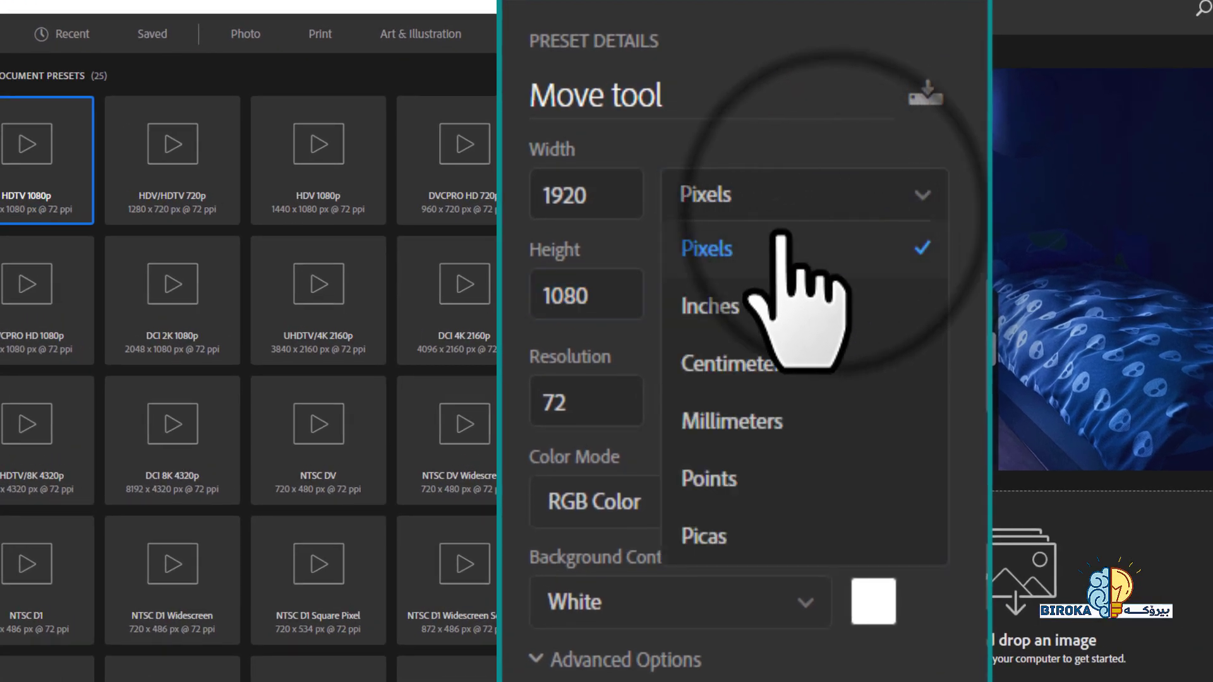
pyautogui.click(758, 303)
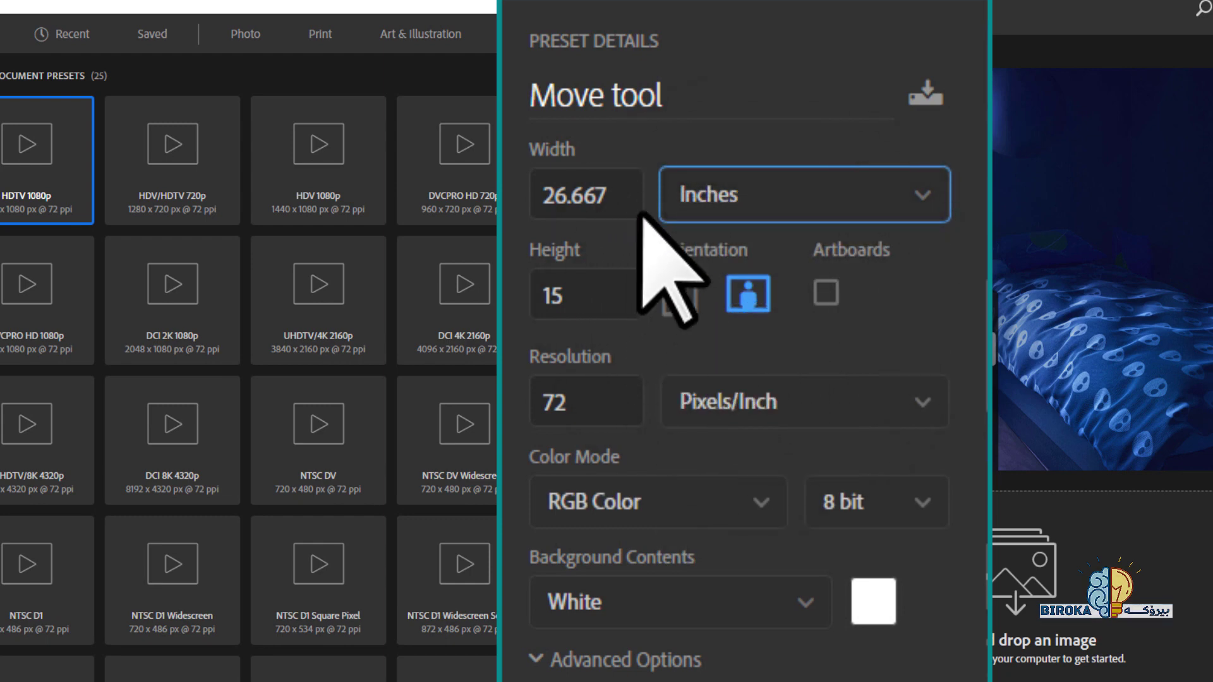
# - Set the new document's height to 5 inches and its width to 10 inches, and finally to 7 inches
pyautogui.click(635, 194)
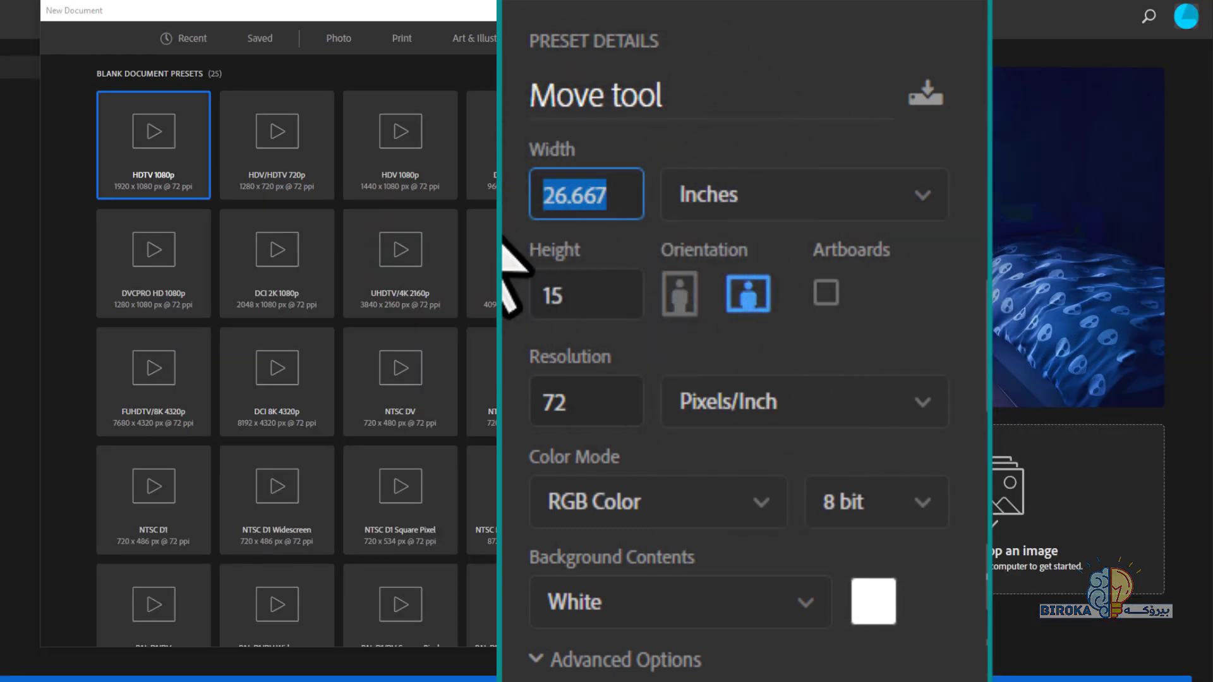
pyautogui.write('10')
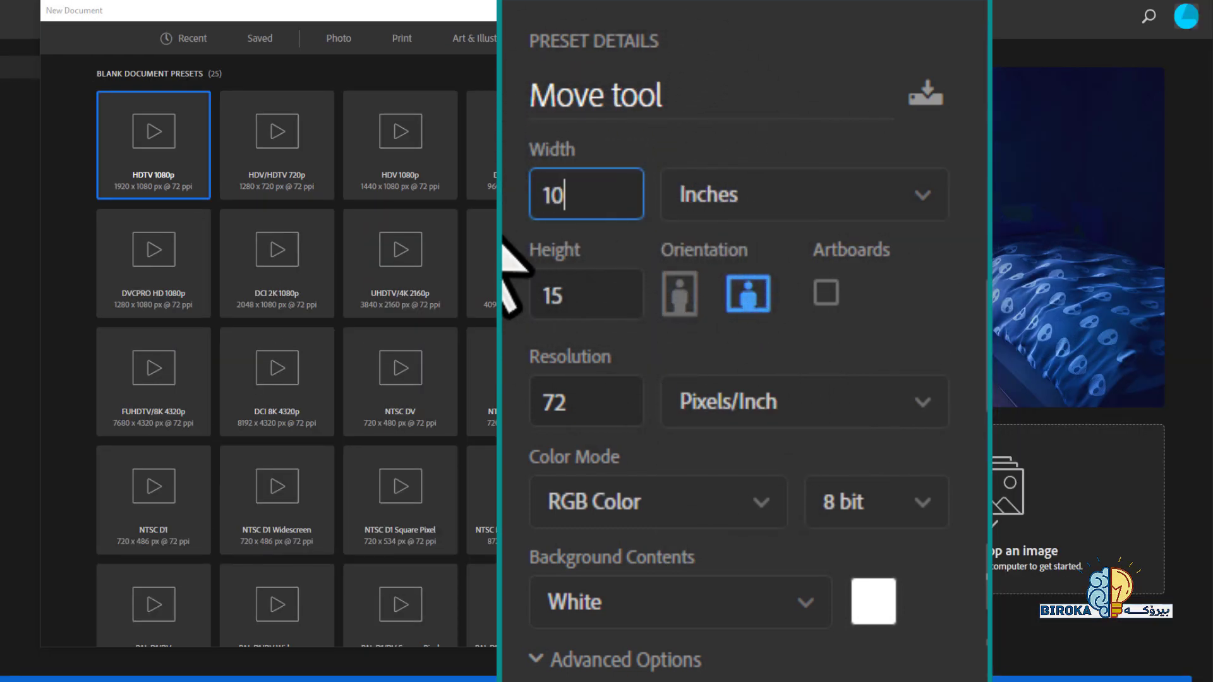
pyautogui.click(578, 296)
pyautogui.write('5')
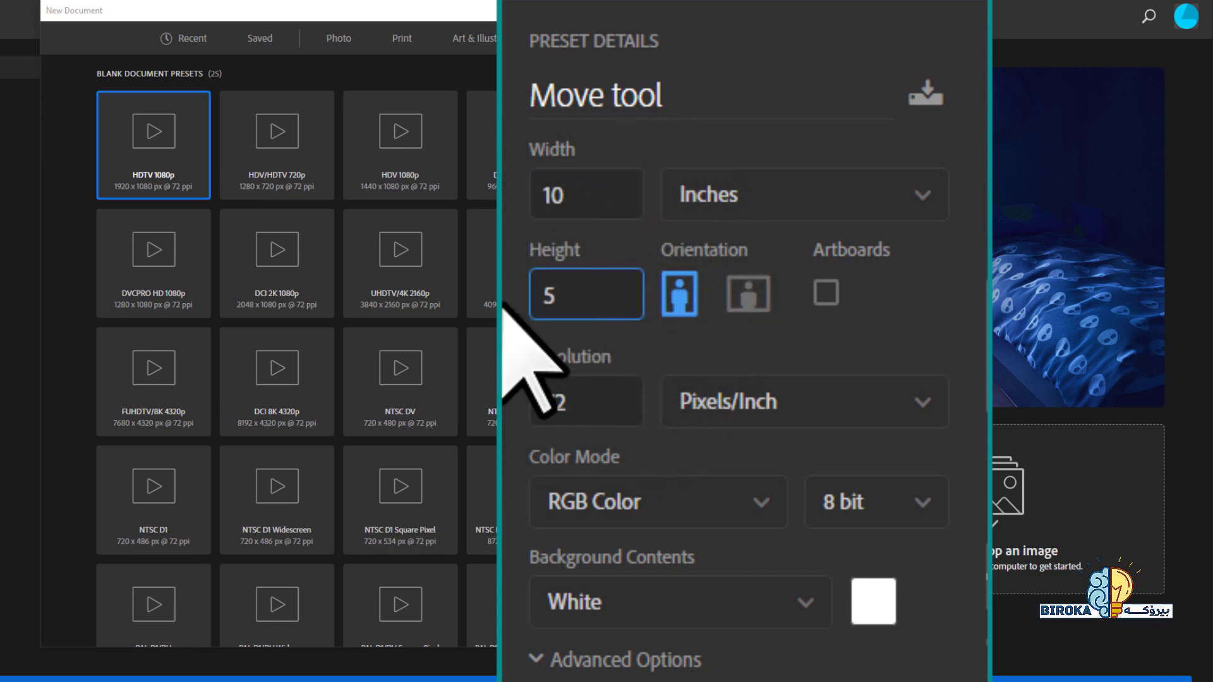
pyautogui.click(588, 194)
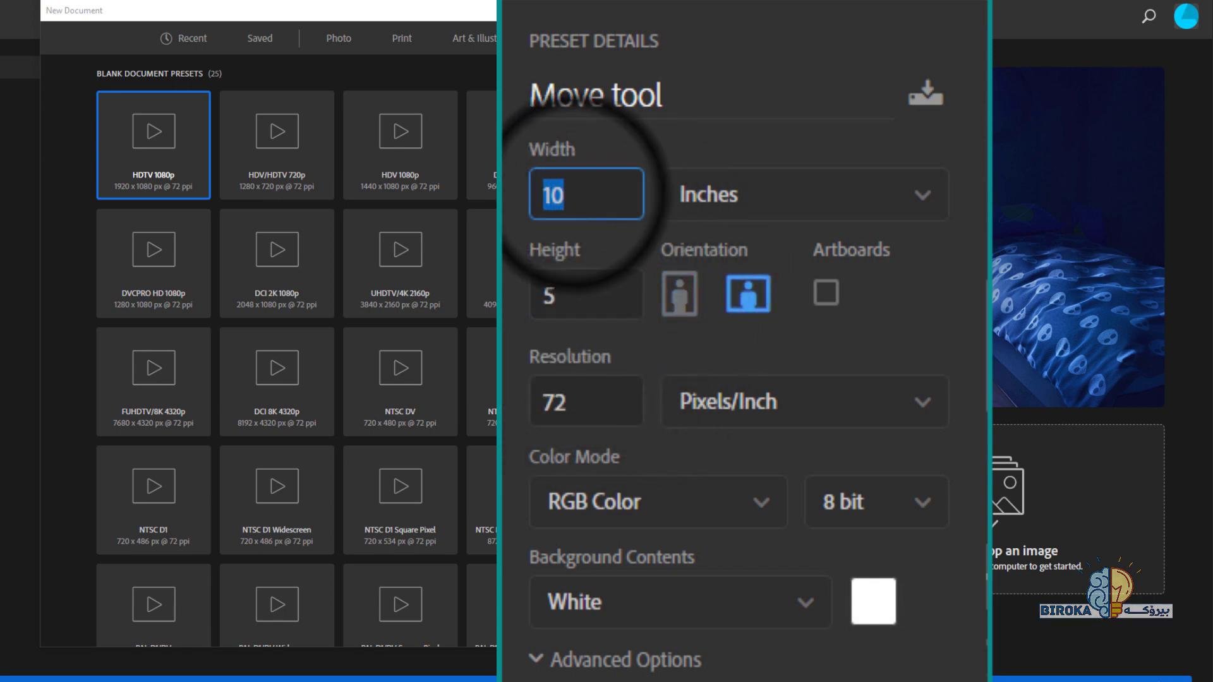
pyautogui.write('7')
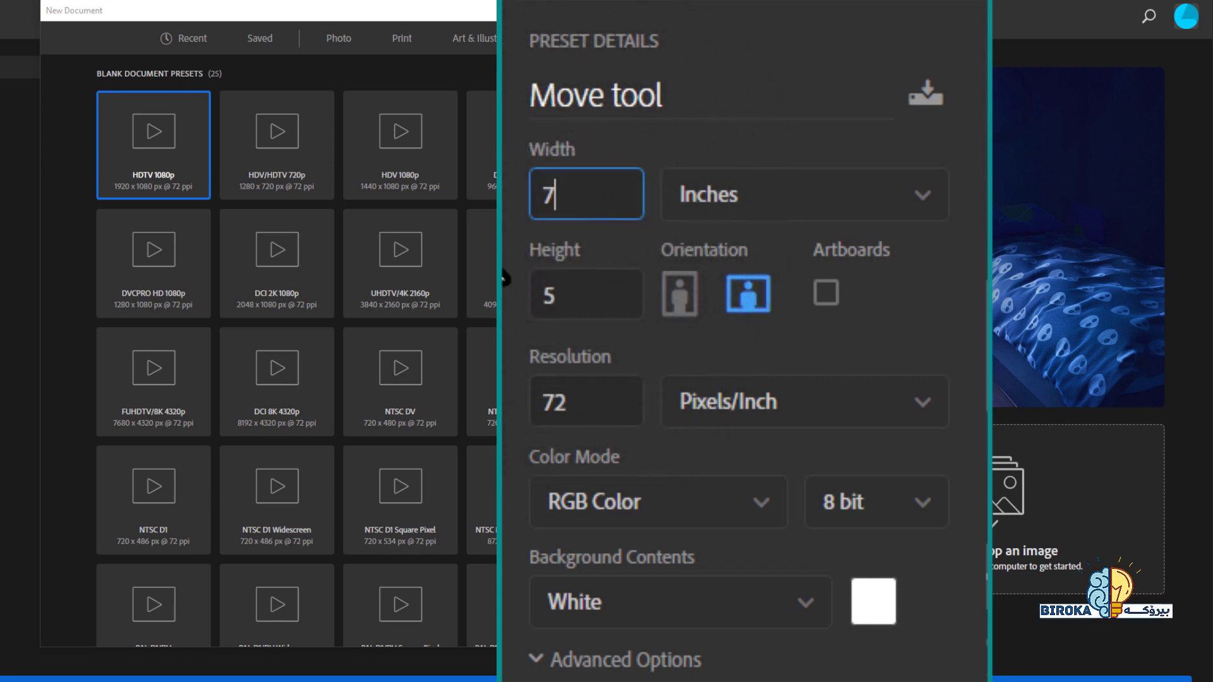
pyautogui.click(886, 326)
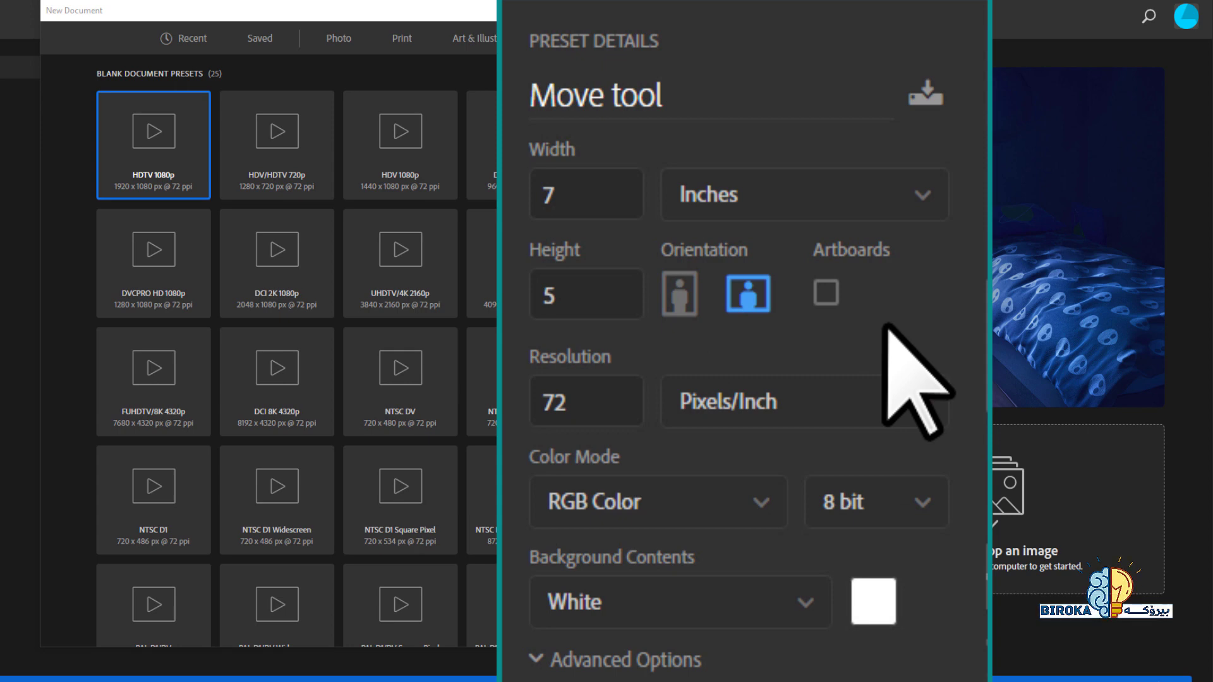
# - Review the available measurement units and switch the orientation between portrait and landscape, ending on portrait
pyautogui.click(735, 197)
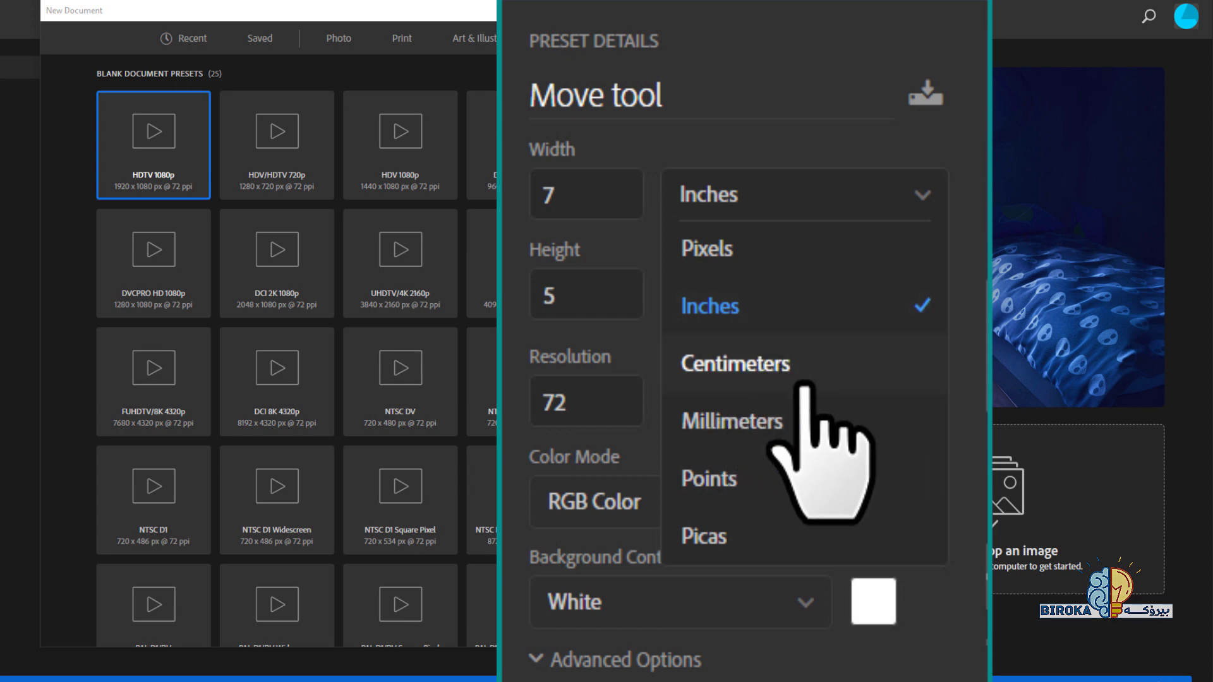
pyautogui.press('Escape')
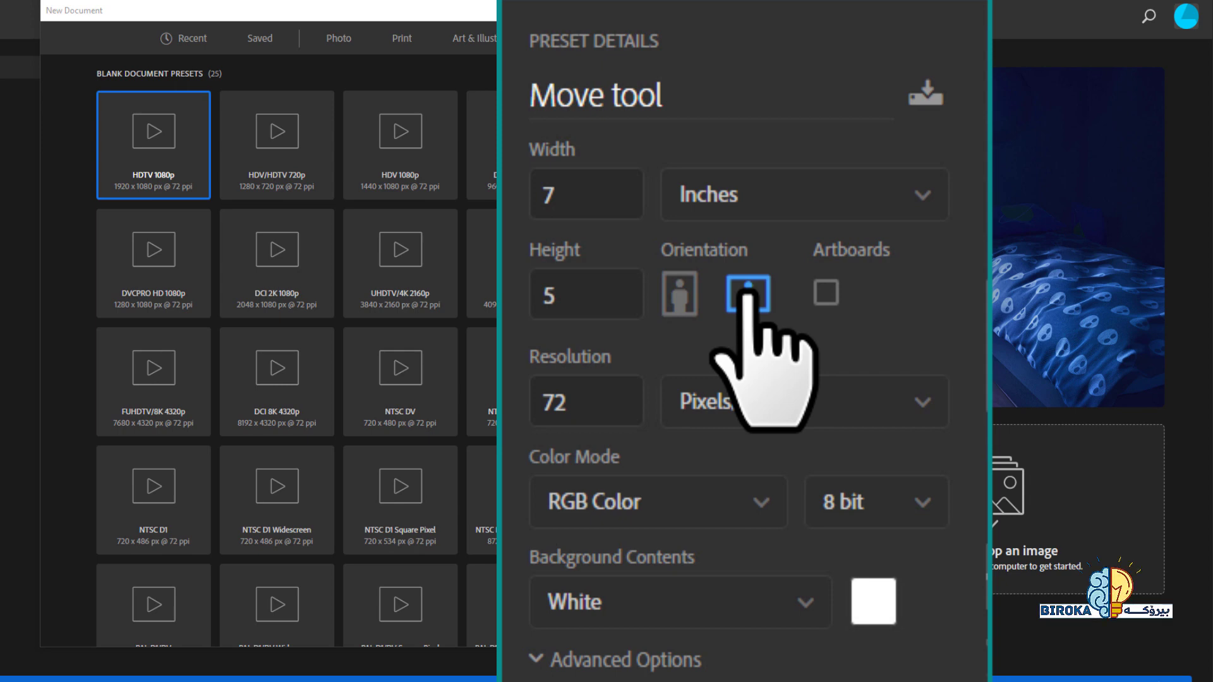
pyautogui.click(679, 294)
pyautogui.click(748, 292)
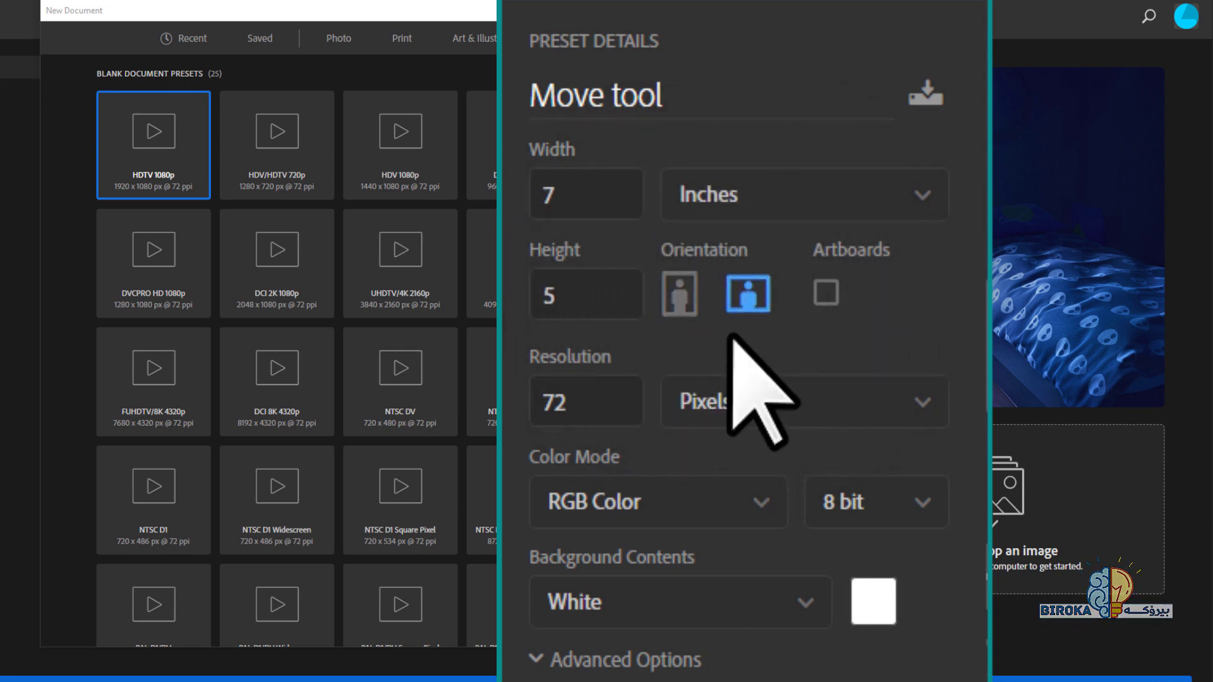
pyautogui.click(680, 292)
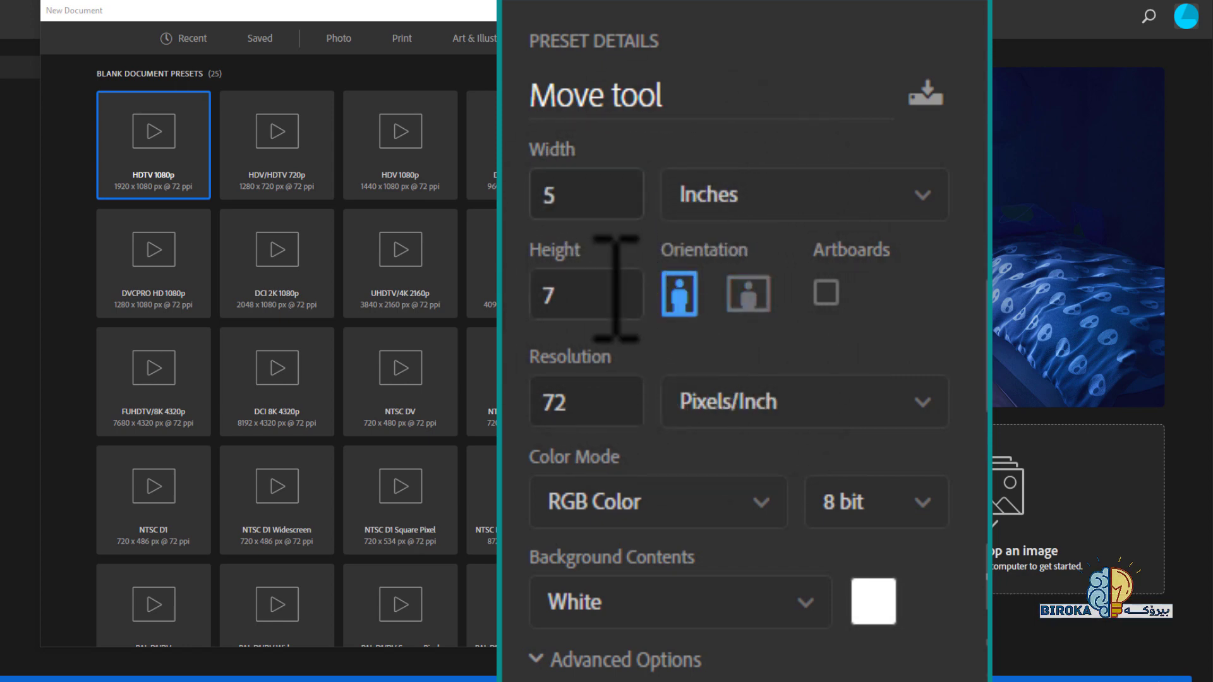
pyautogui.click(763, 302)
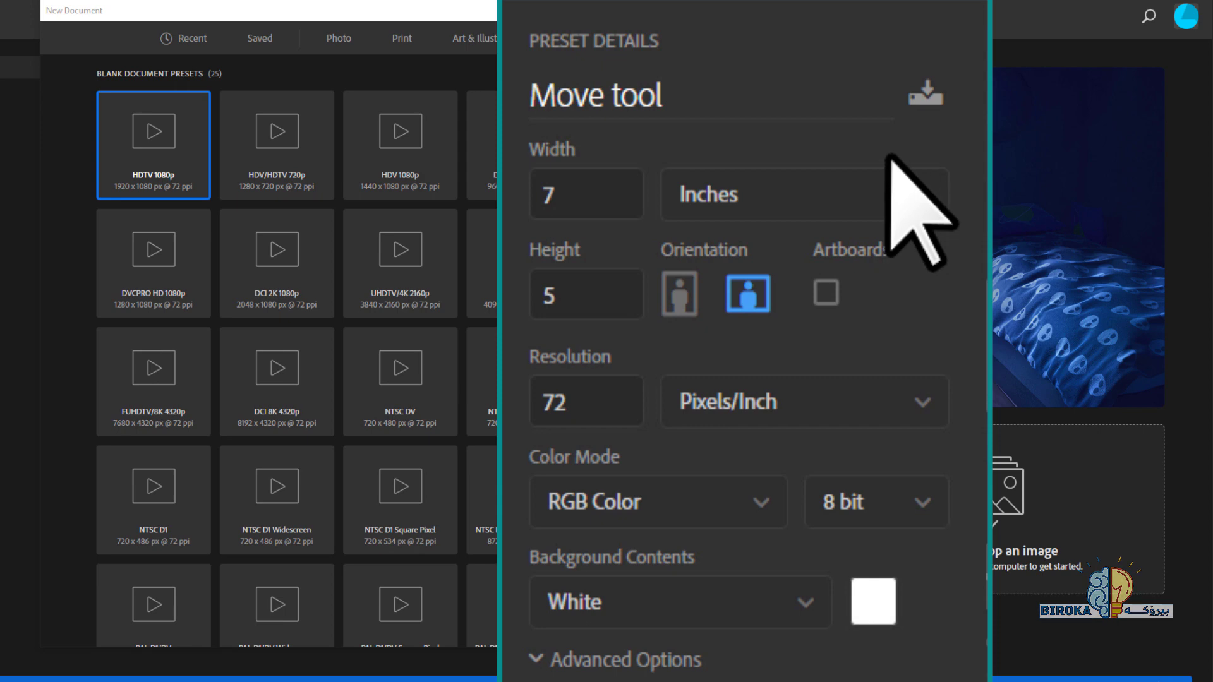
pyautogui.click(680, 293)
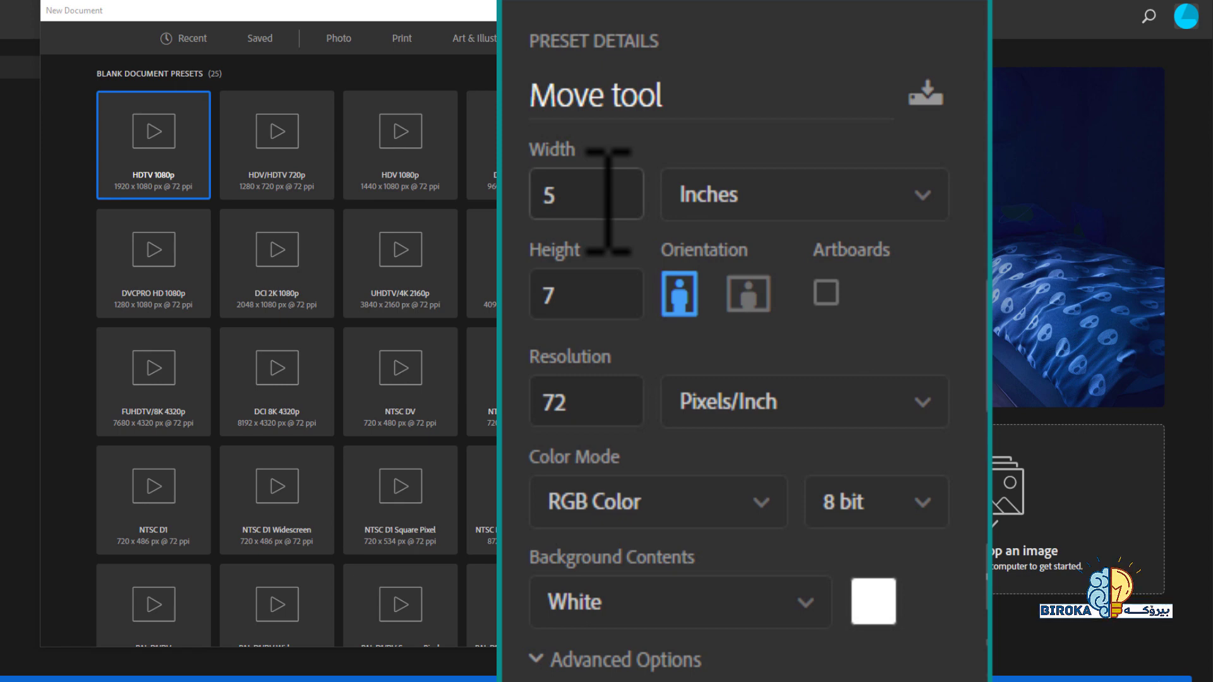
# - Set the new document's width and height to 1 inch each
pyautogui.doubleClick(698, 139)
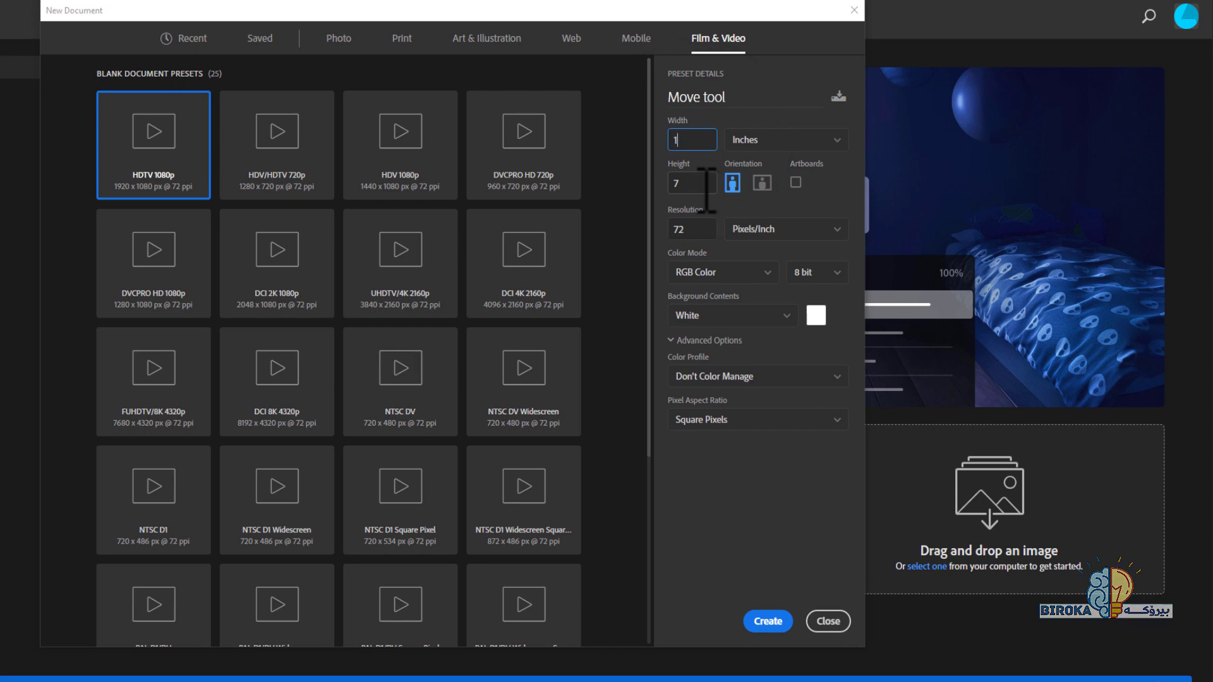
pyautogui.write('1')
pyautogui.click(681, 183)
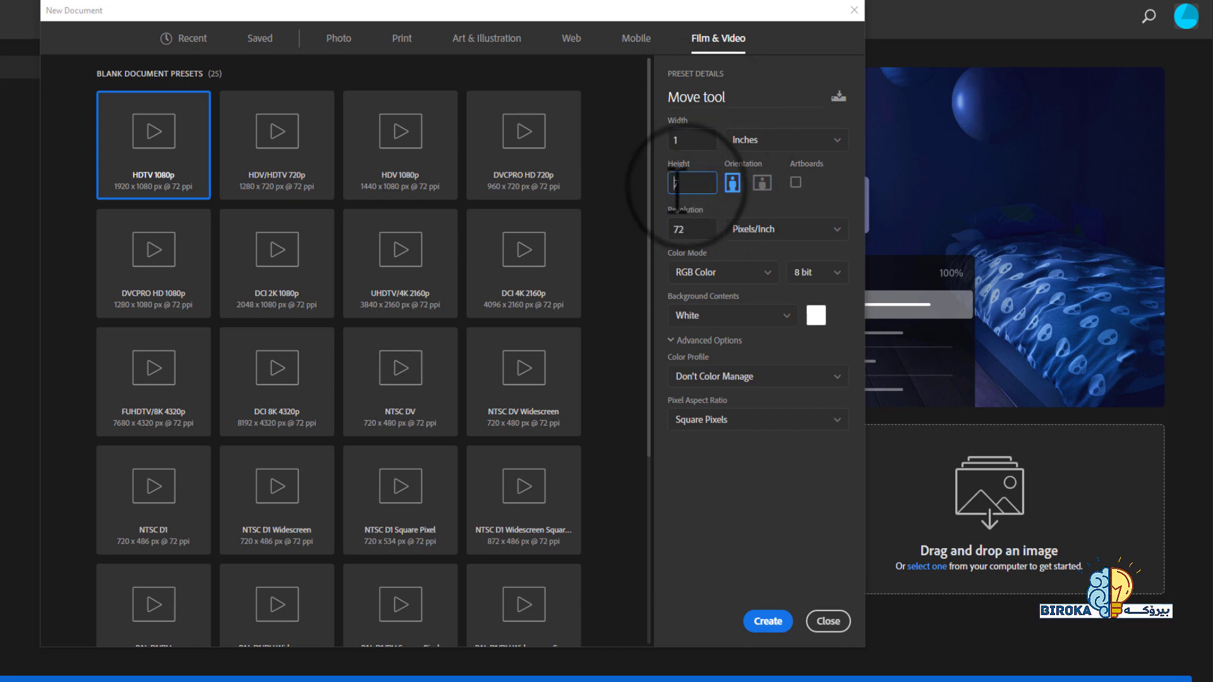
pyautogui.write('7')
pyautogui.doubleClick(674, 183)
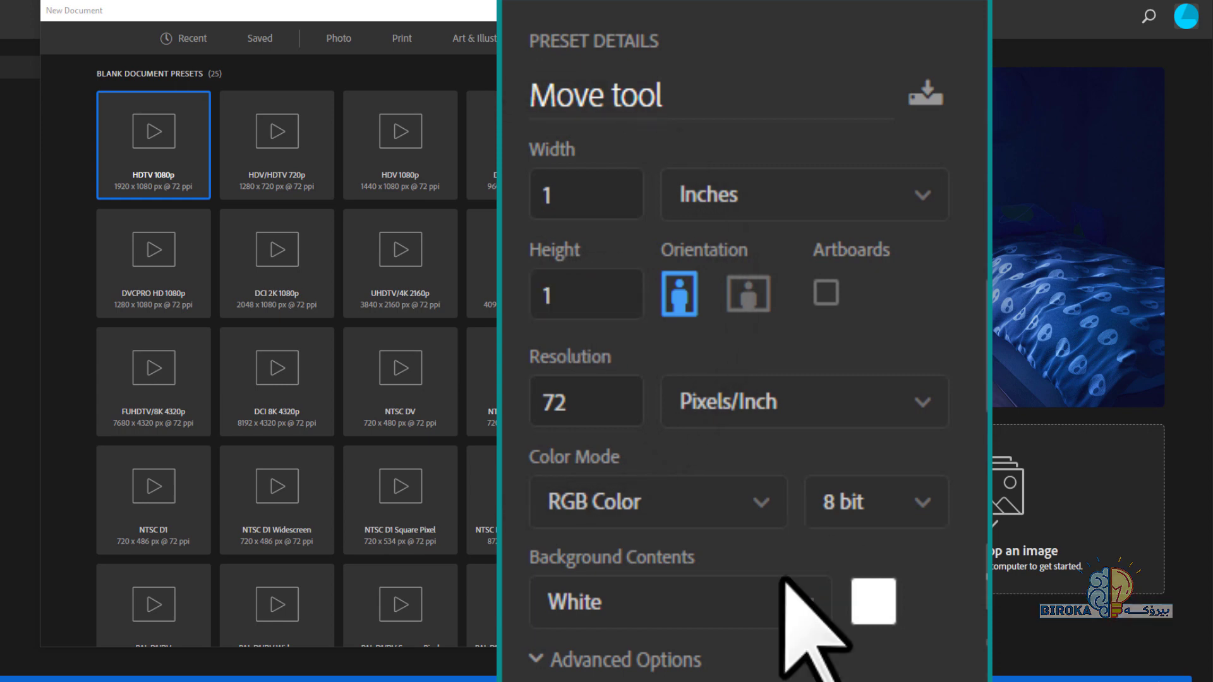
# - Change the measurement unit to Pixels and set both the width and the height to 200 pixels
pyautogui.click(752, 197)
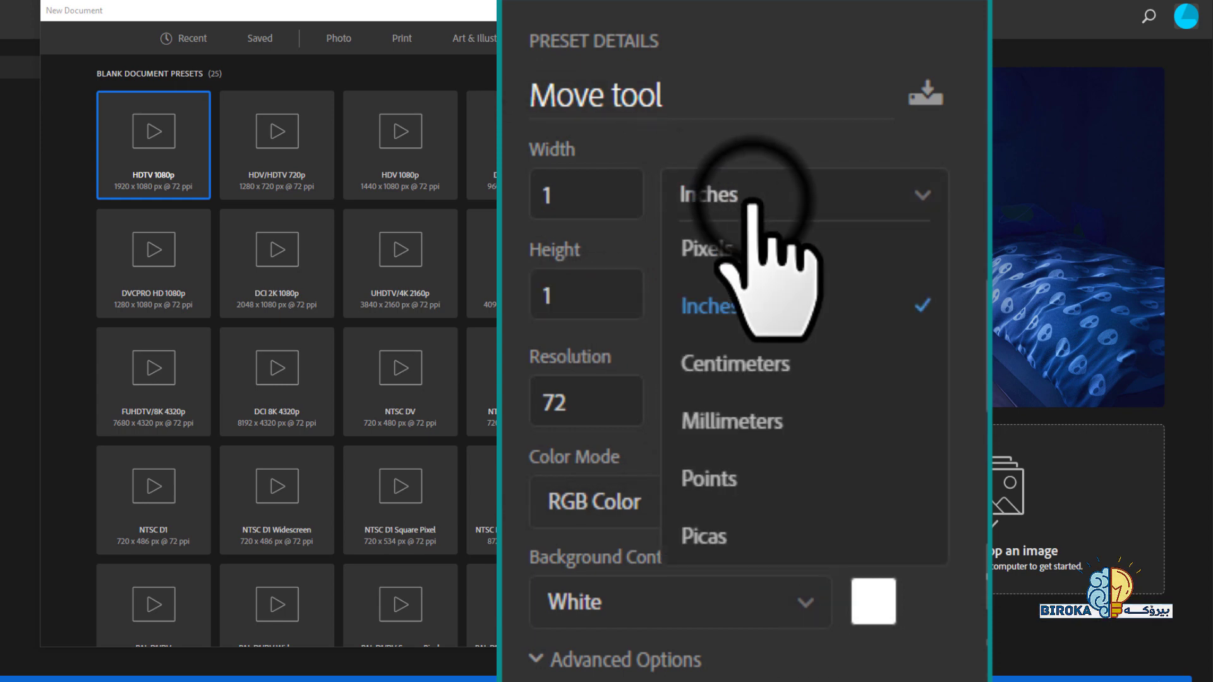
pyautogui.click(749, 248)
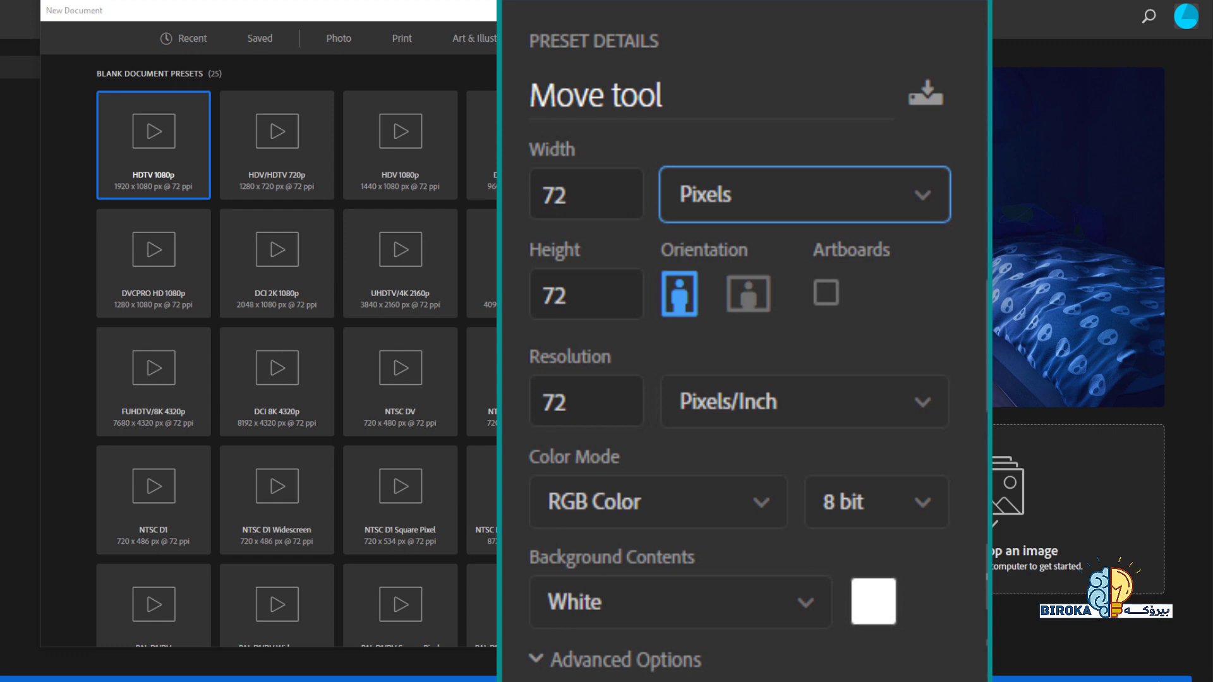
pyautogui.doubleClick(617, 192)
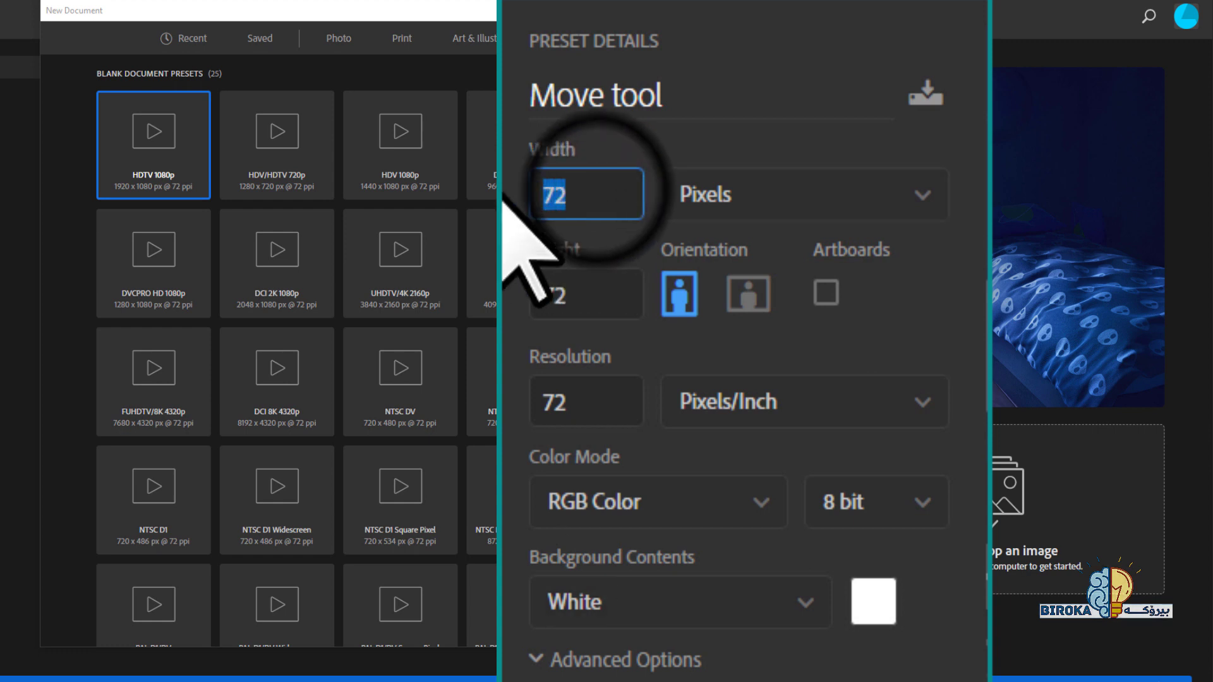
pyautogui.write('2')
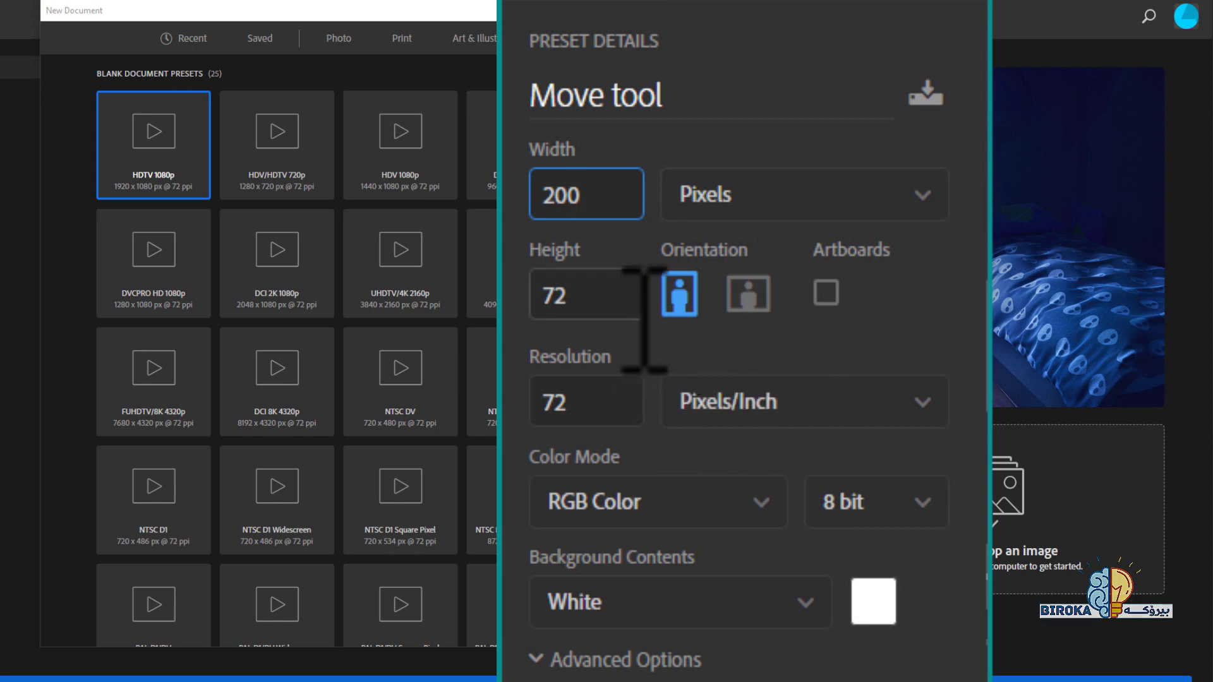
pyautogui.doubleClick(635, 302)
pyautogui.write('2')
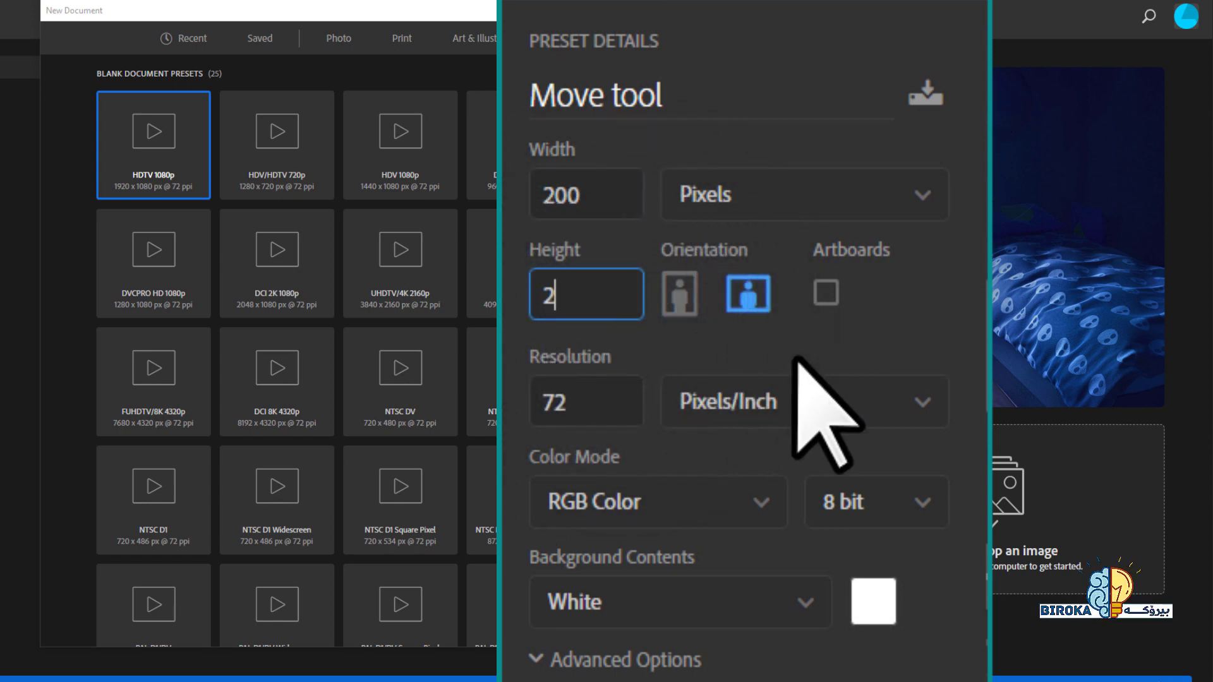
# - Switch the measurement unit to Inches, set the width to 1 inch, and convert the unit back to Pixels
pyautogui.click(784, 208)
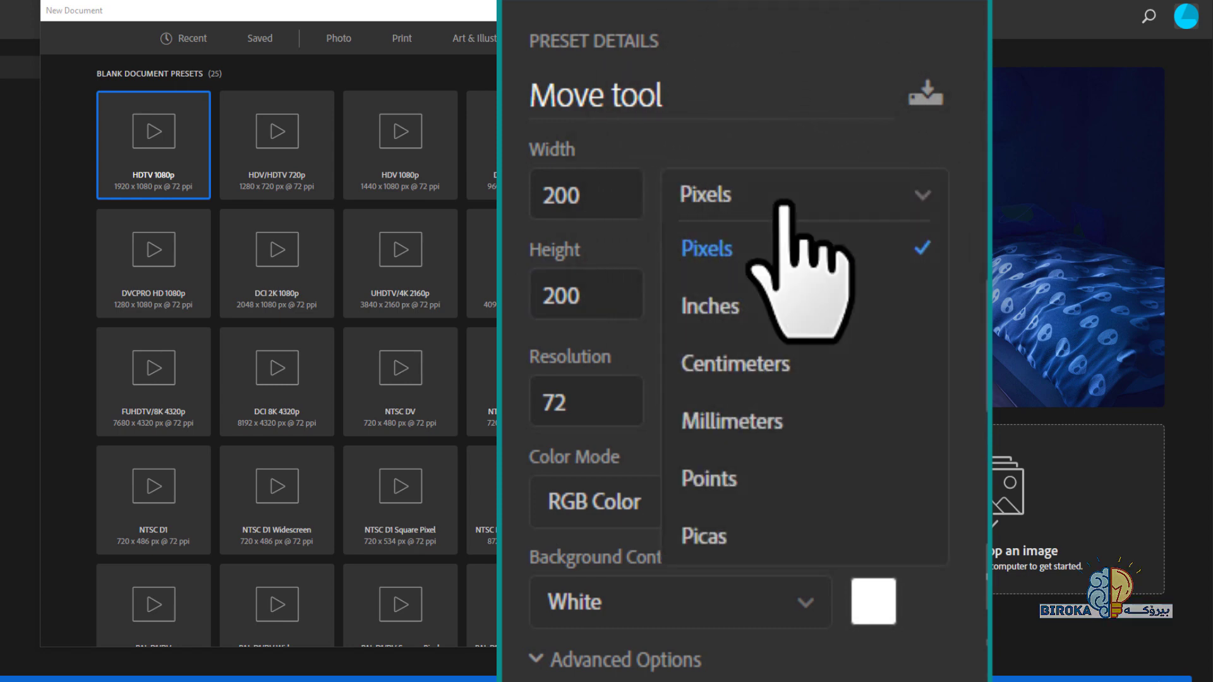
pyautogui.click(733, 306)
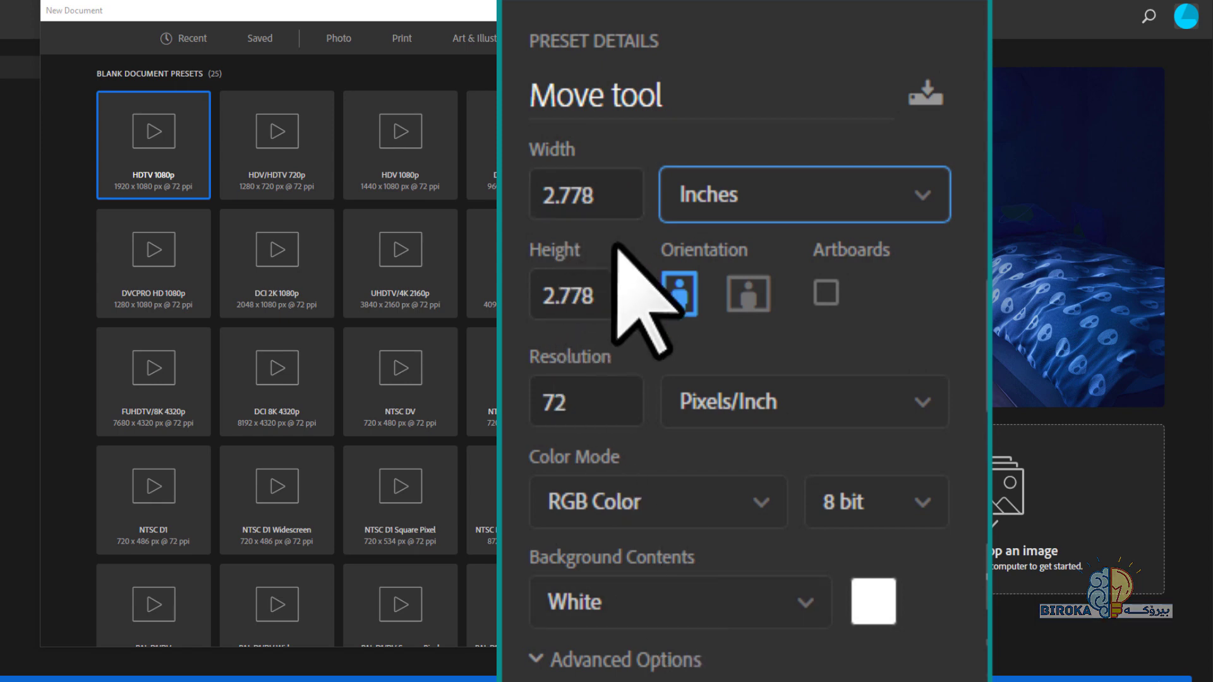
pyautogui.click(618, 190)
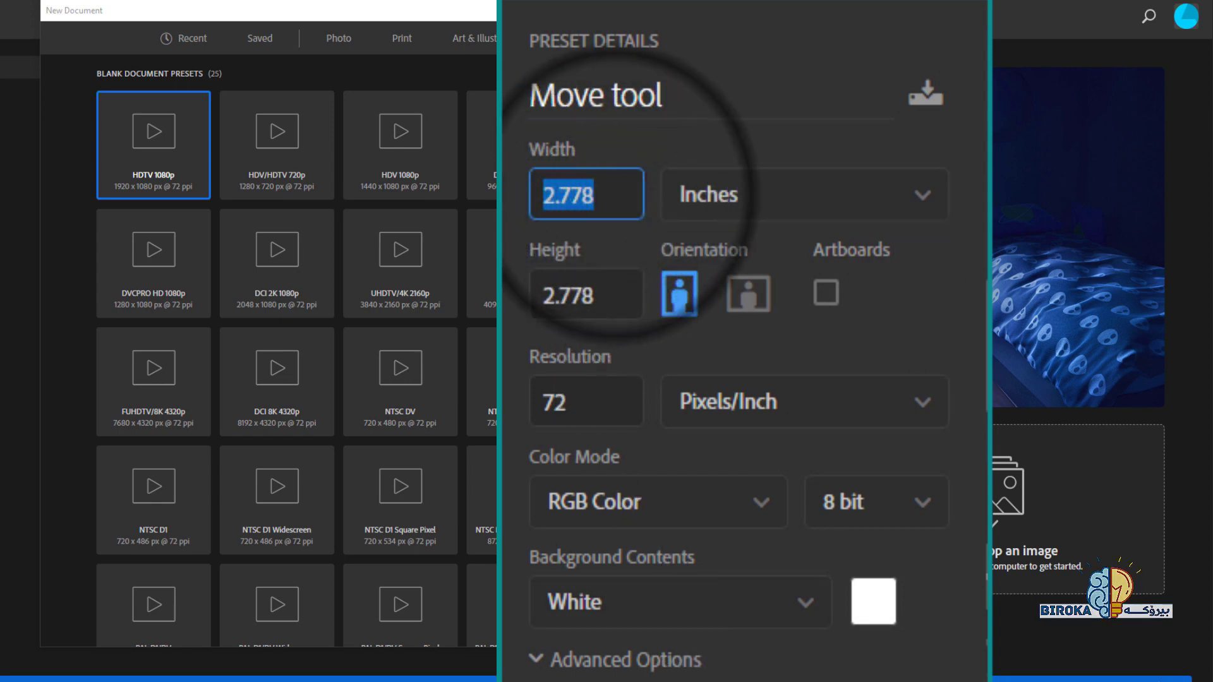
pyautogui.write('1')
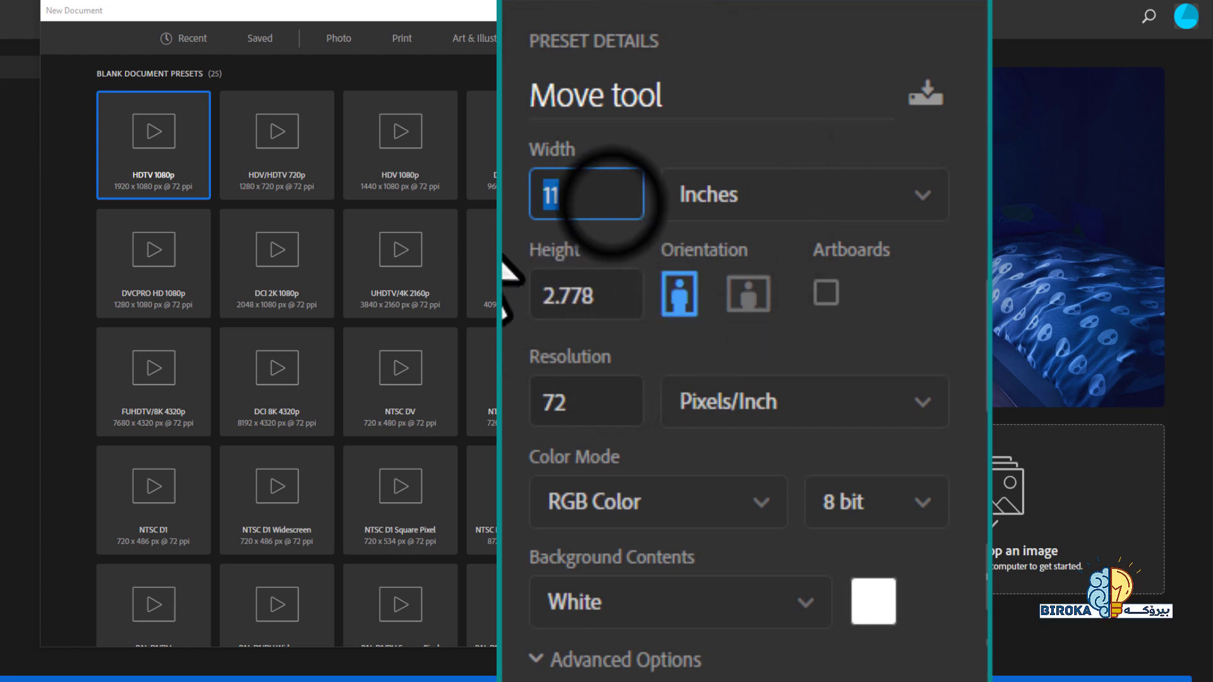
pyautogui.click(752, 209)
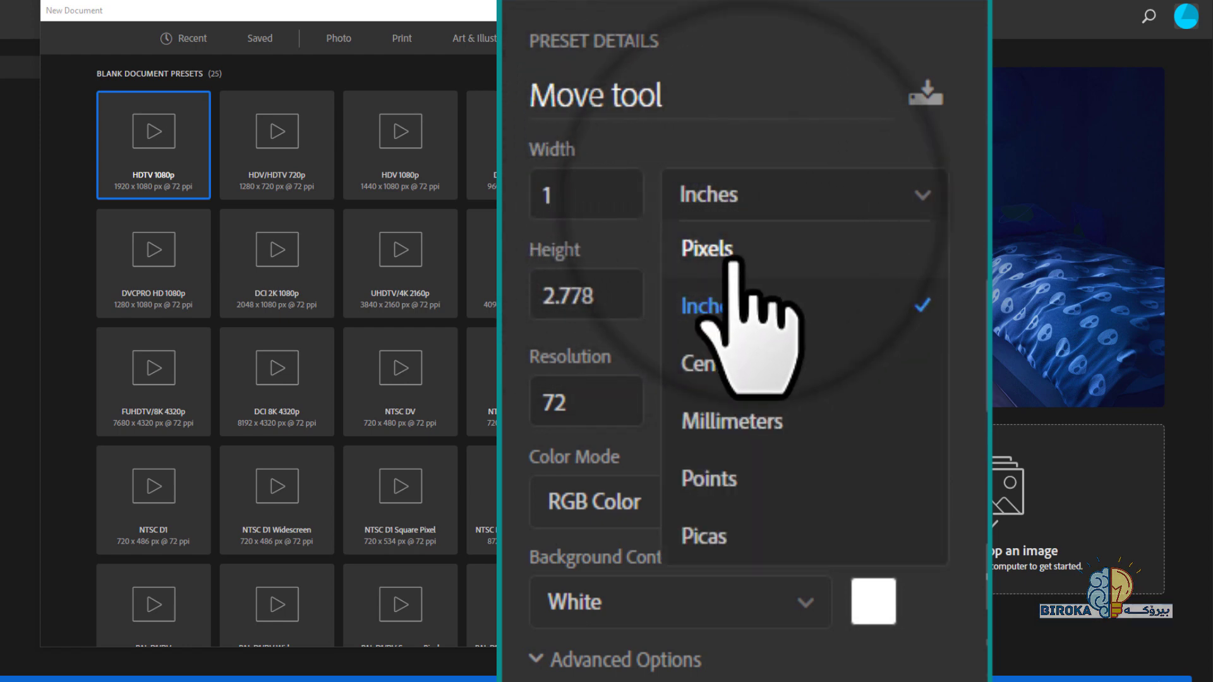
pyautogui.click(740, 246)
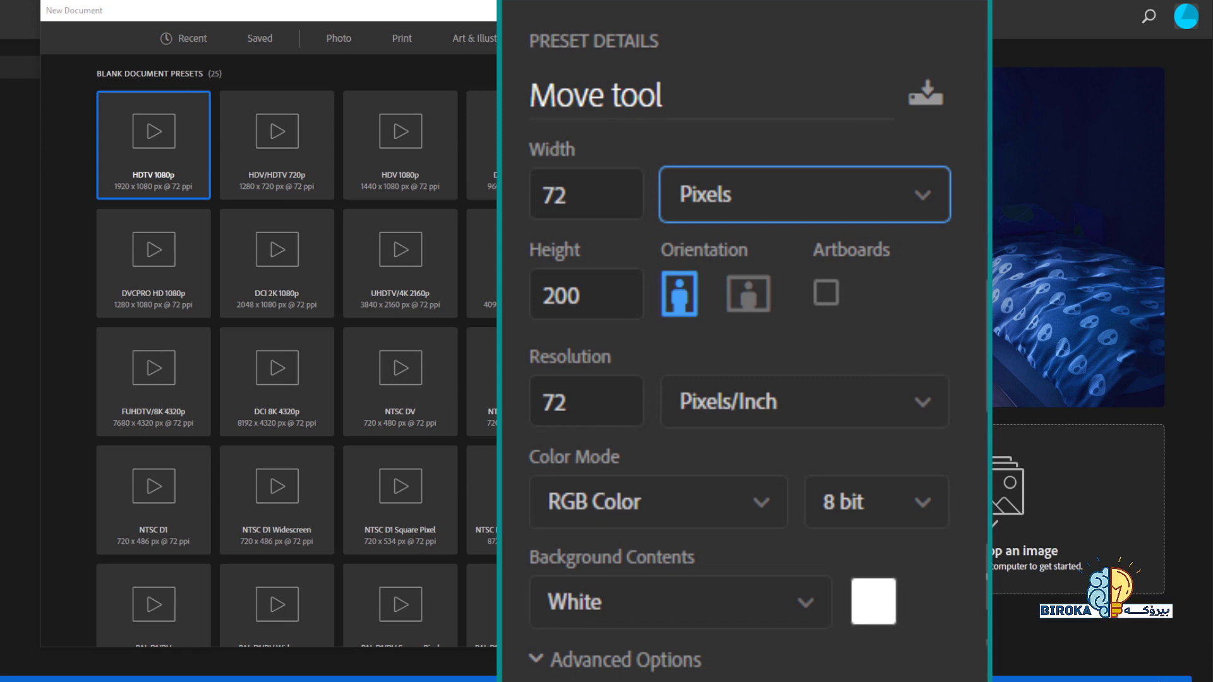
# - Change the measurement unit to Inches and set the document's width to 7 and its height to 5
pyautogui.click(745, 186)
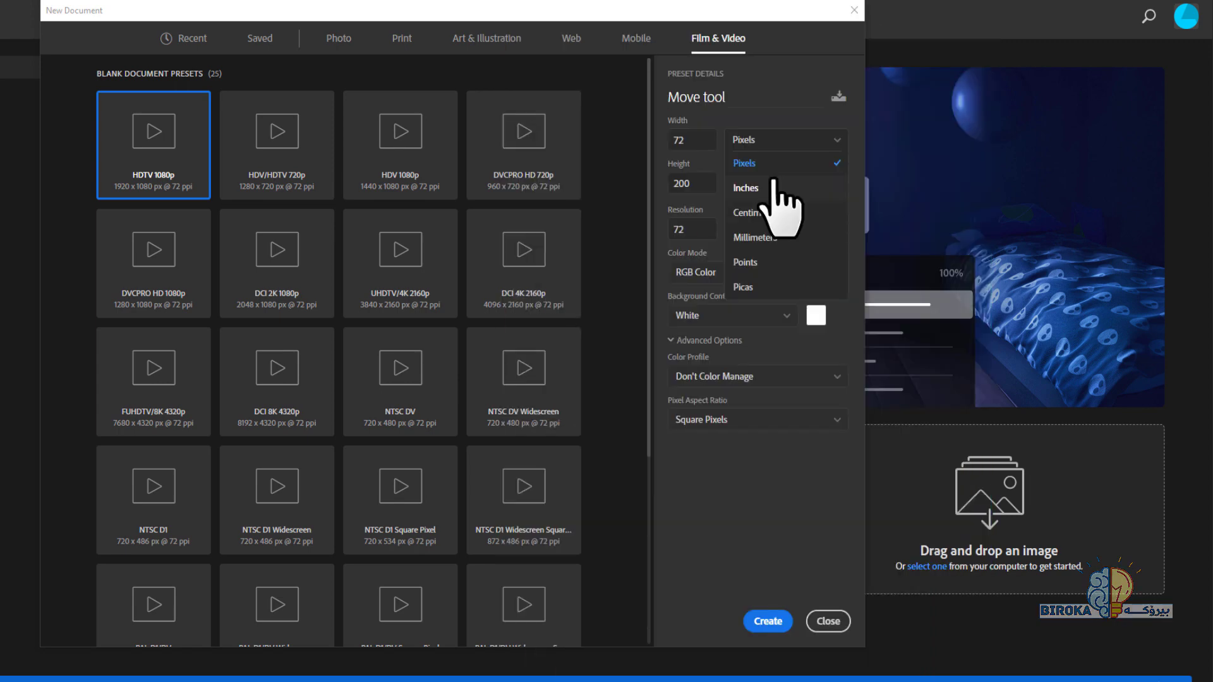
pyautogui.click(770, 188)
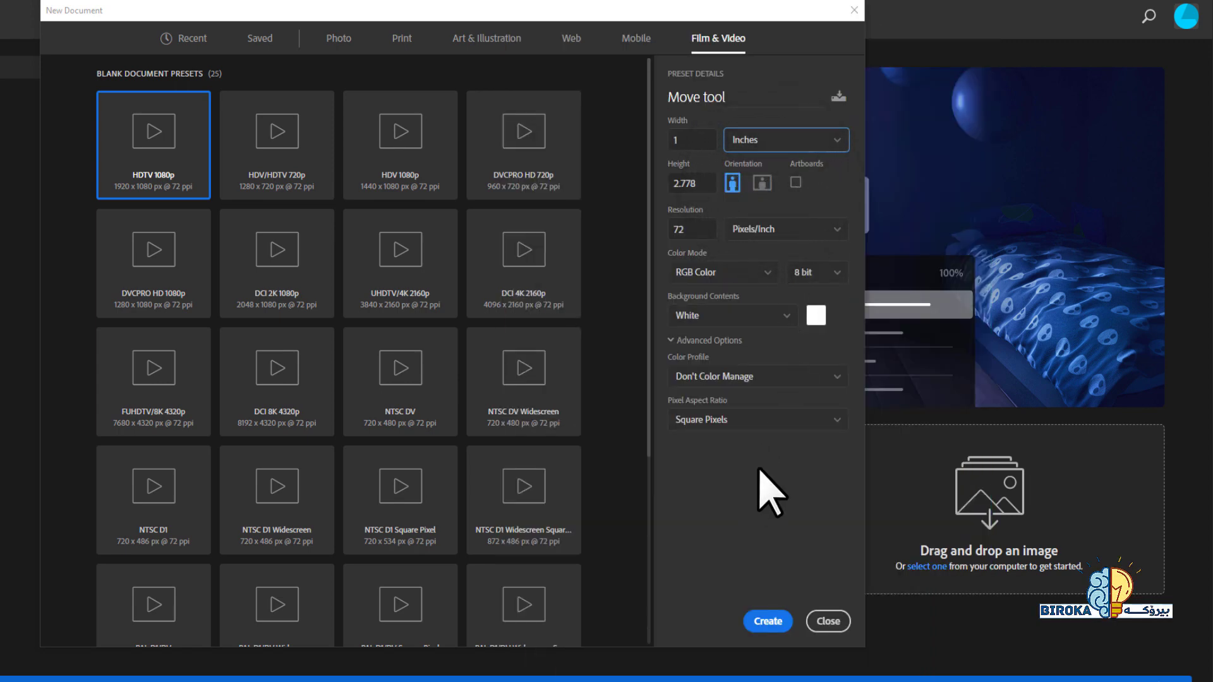
pyautogui.click(695, 140)
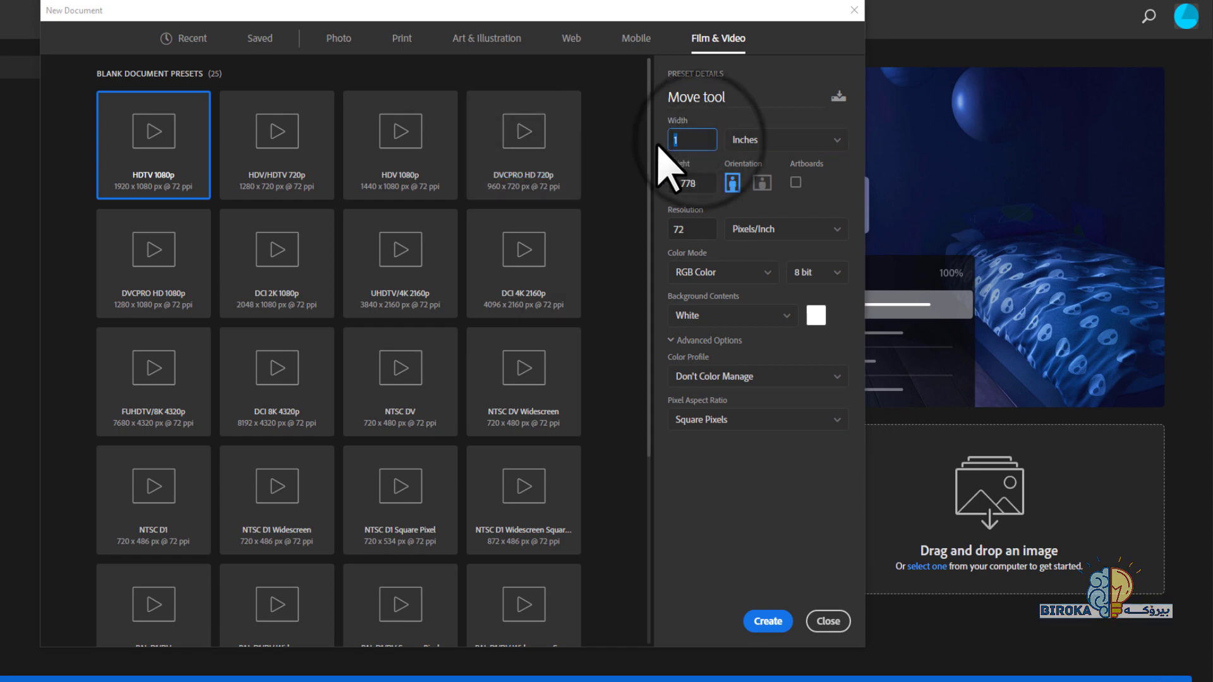
pyautogui.write('7')
pyautogui.press('Tab')
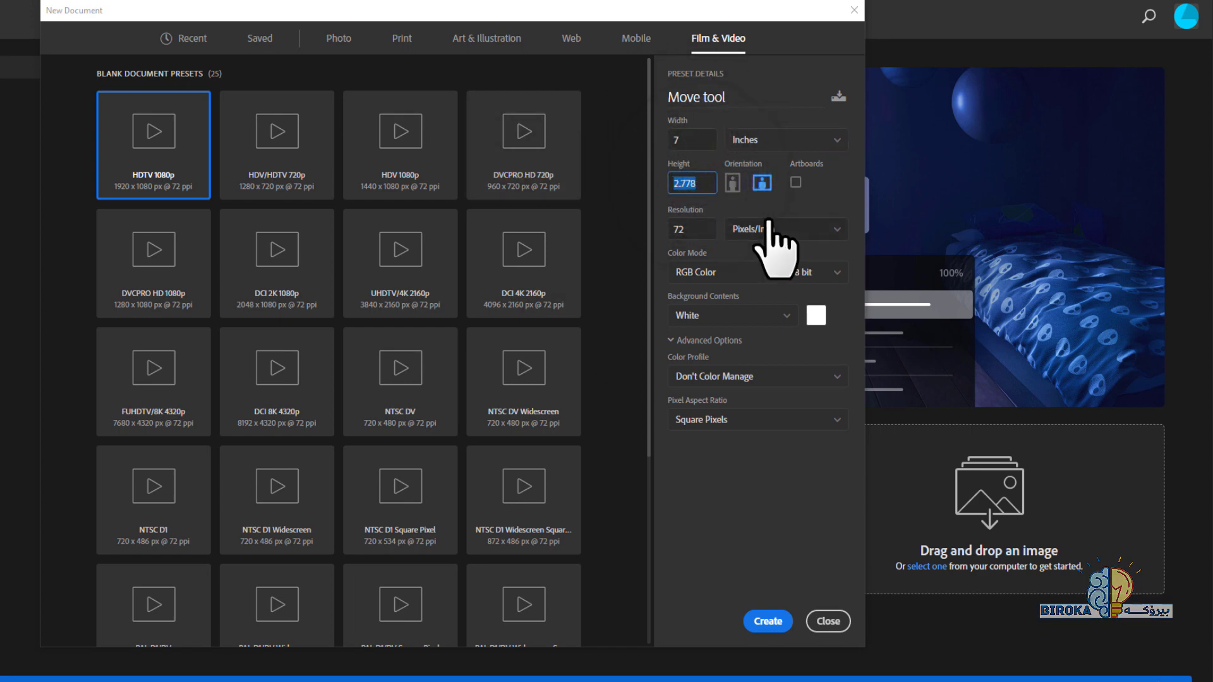
pyautogui.write('5')
pyautogui.click(779, 492)
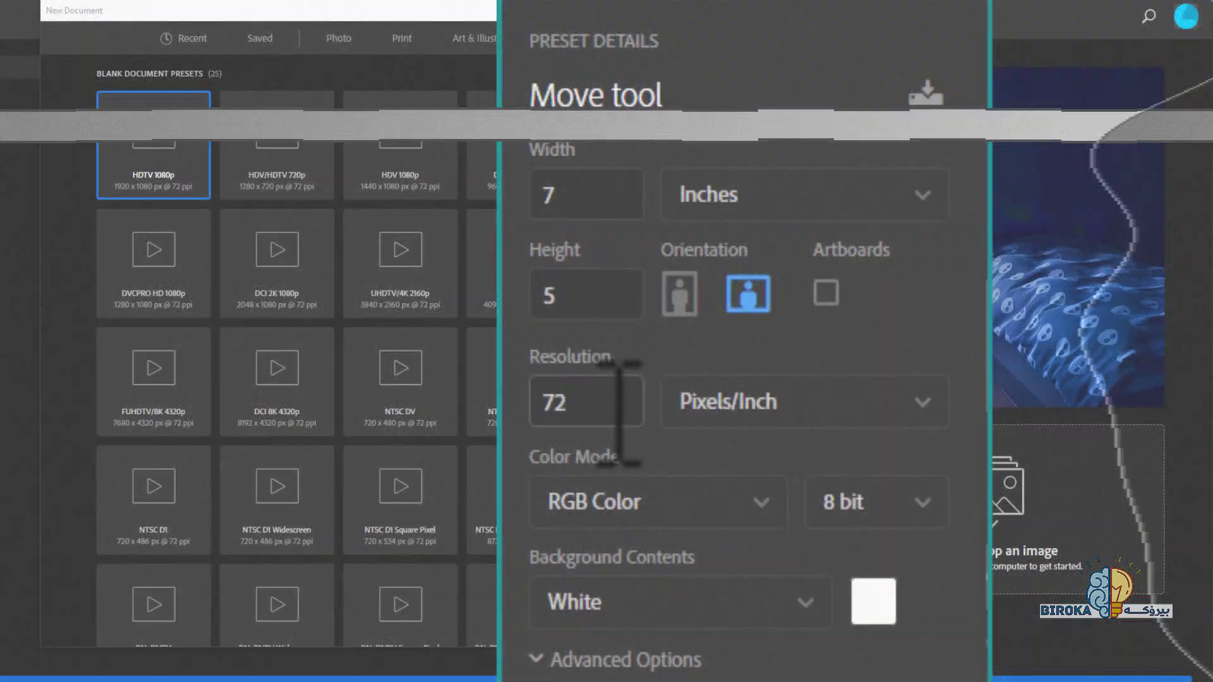
# - Set the document's resolution to 300 pixels per inch
pyautogui.click(562, 402)
pyautogui.doubleClick(563, 402)
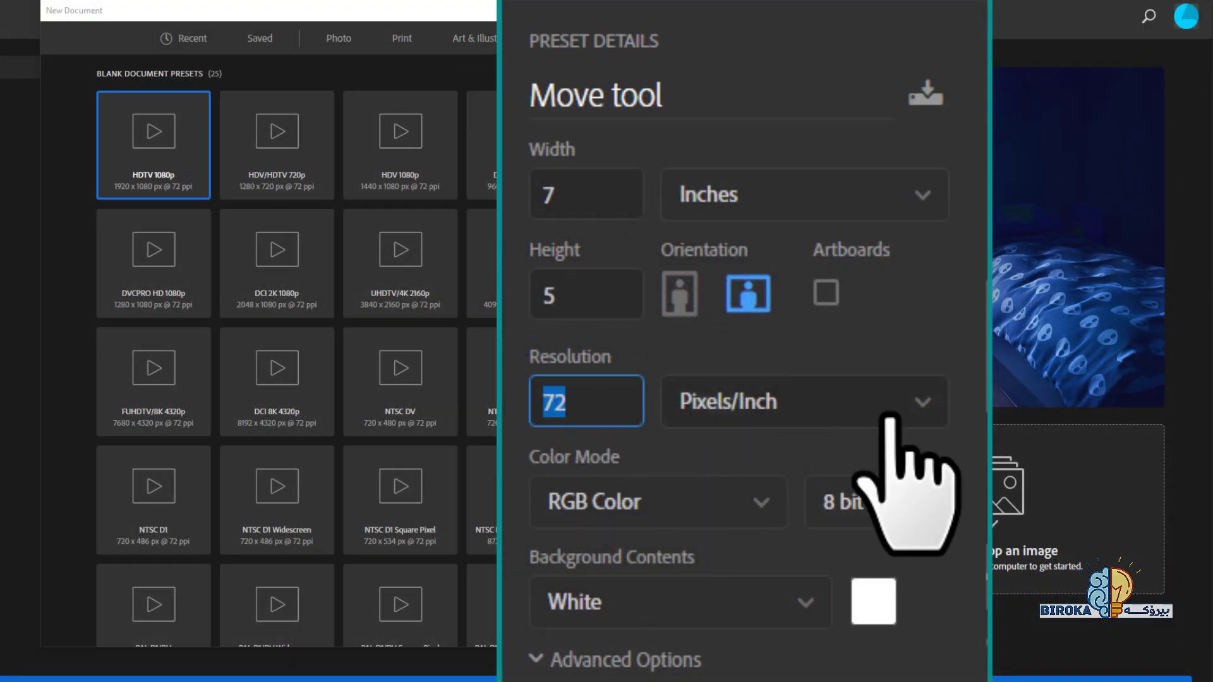
pyautogui.write('300')
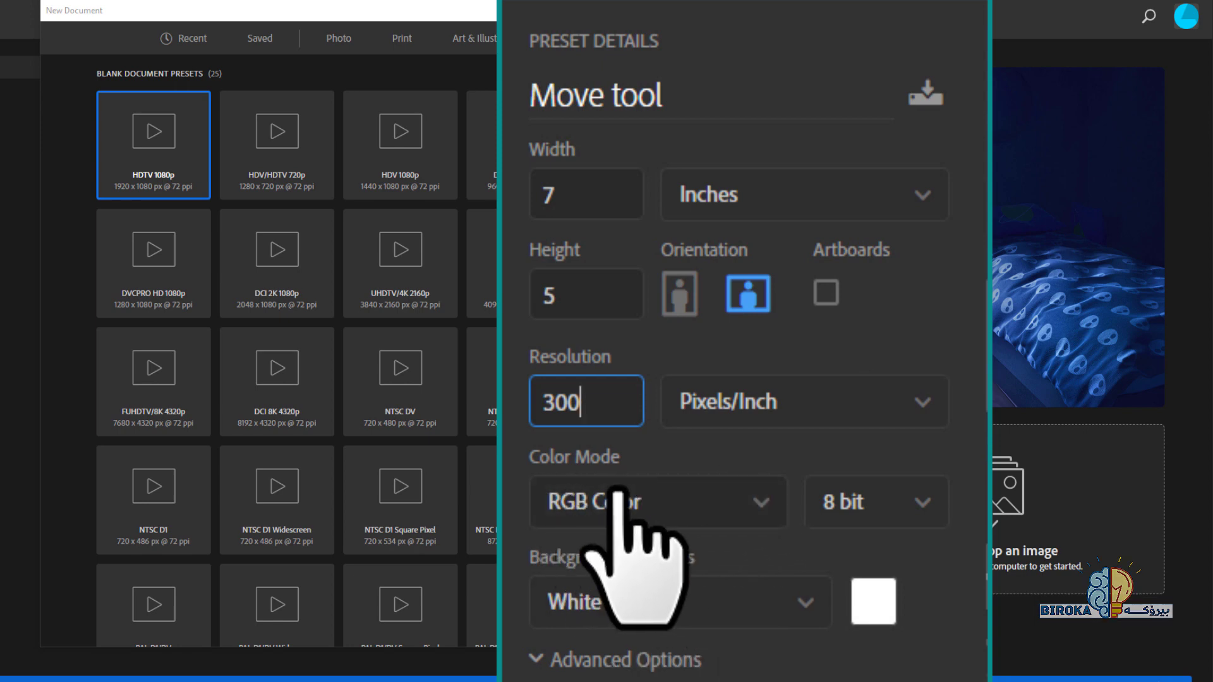
# - Set the document's resolution to 150 pixels per inch
pyautogui.doubleClick(632, 402)
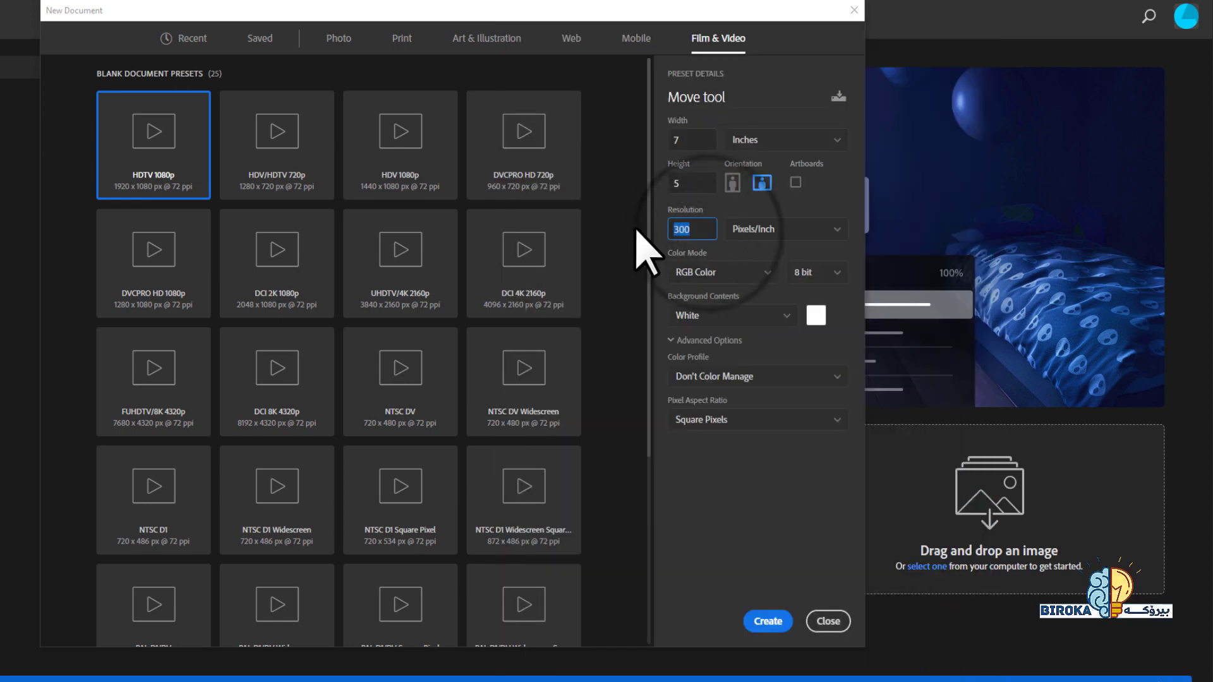
pyautogui.write('1')
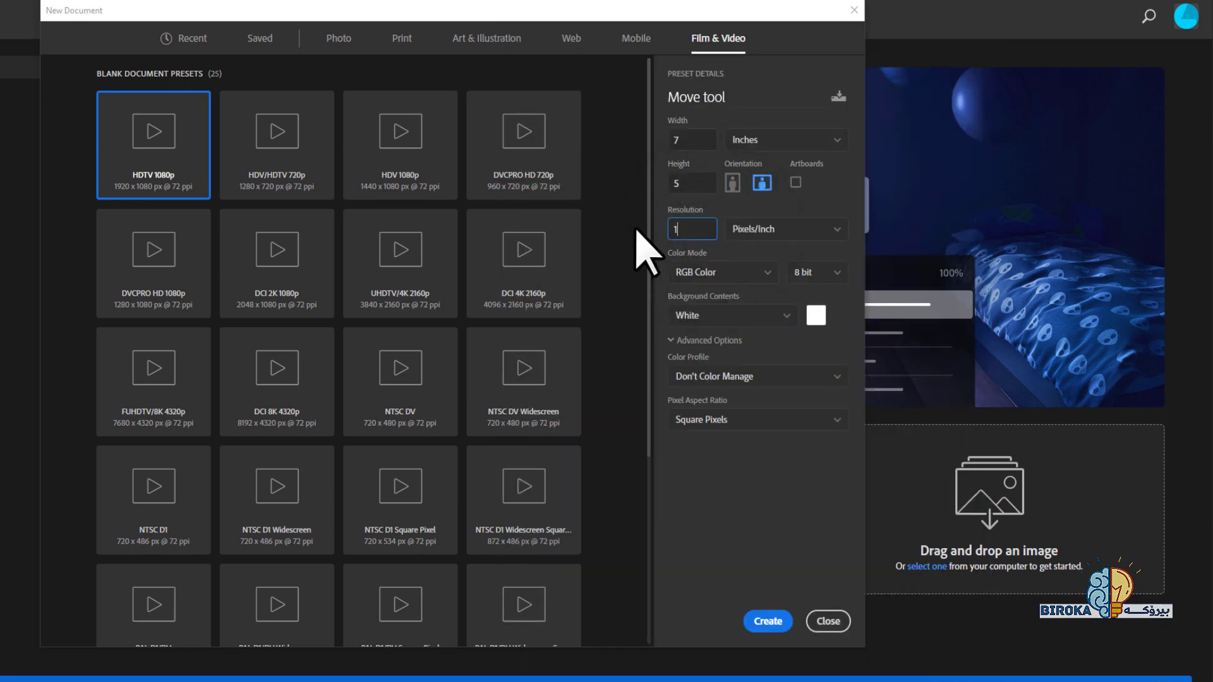
pyautogui.write('50')
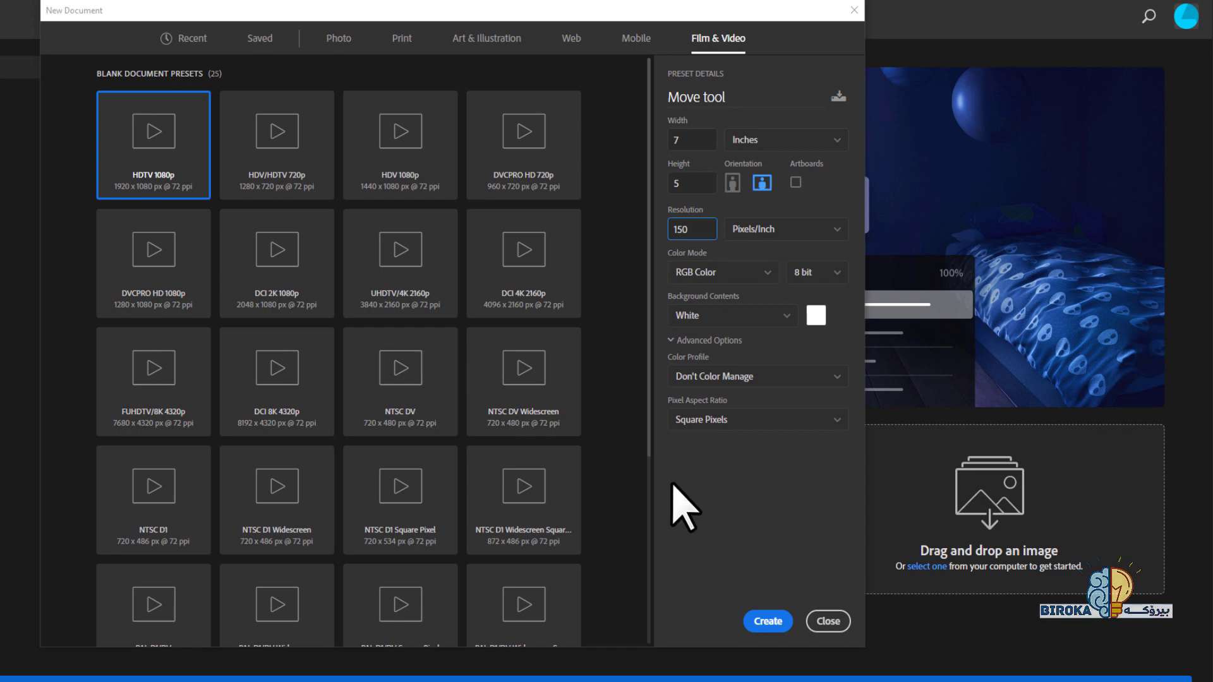
pyautogui.click(714, 490)
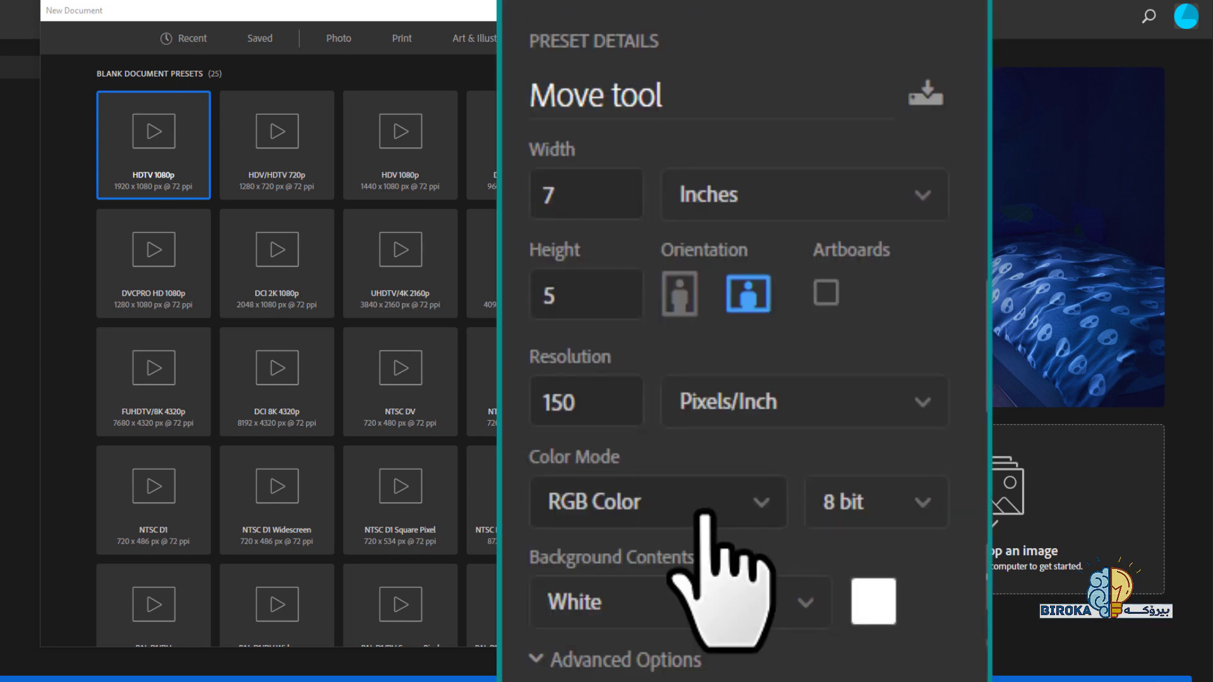
# - Review the available color modes for the new document, keeping RGB Color
pyautogui.click(634, 499)
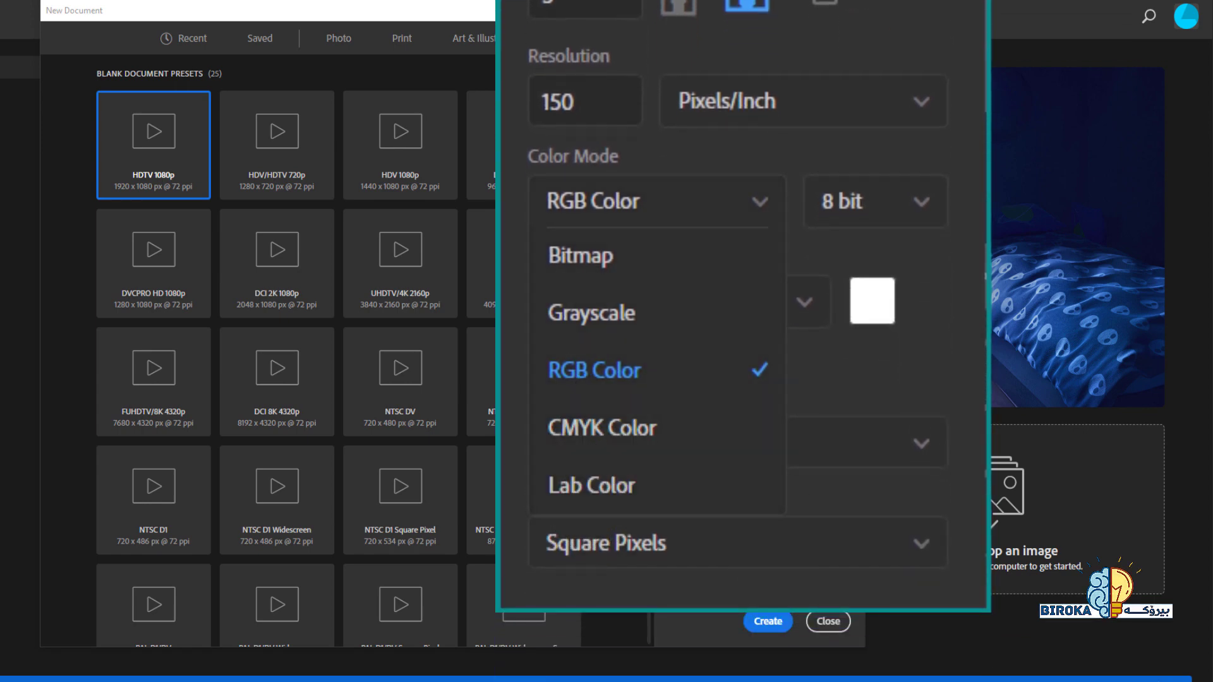
pyautogui.click(850, 591)
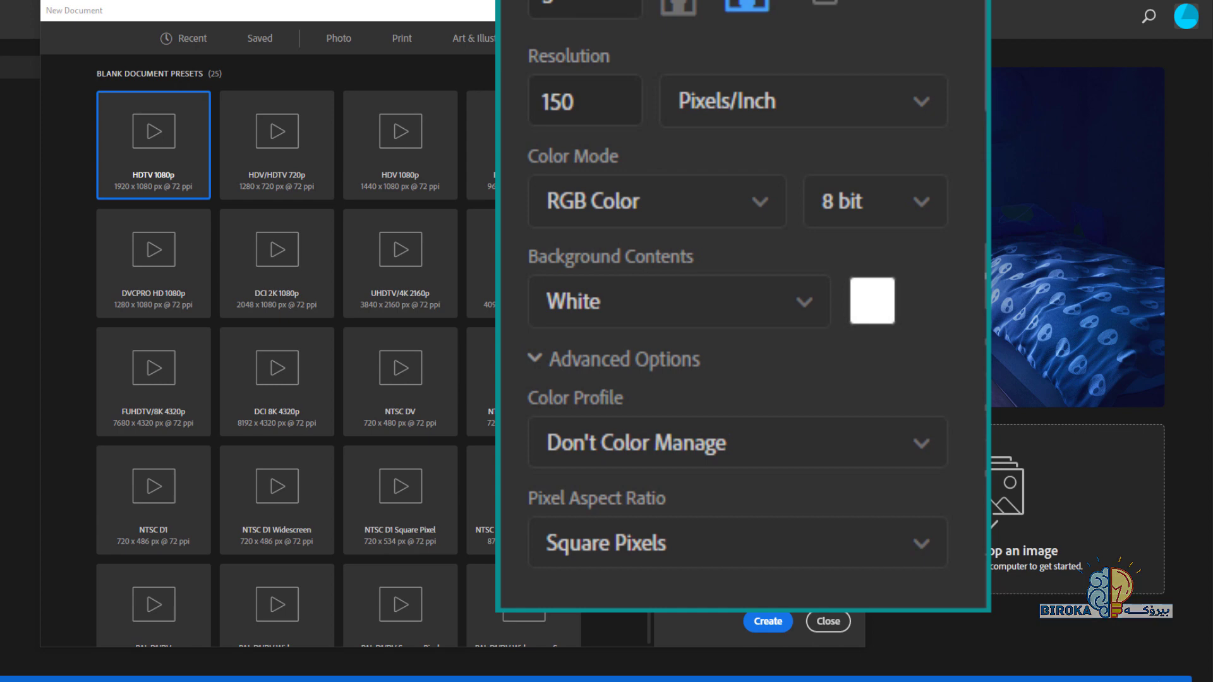
pyautogui.click(672, 197)
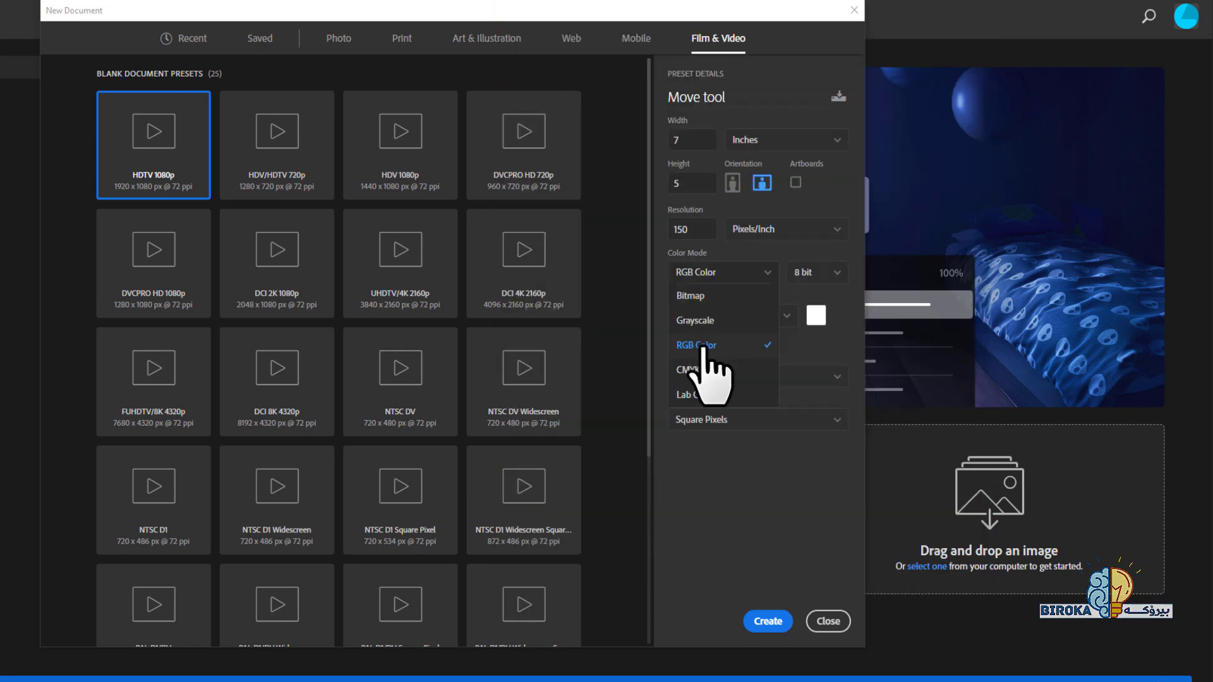
pyautogui.click(818, 484)
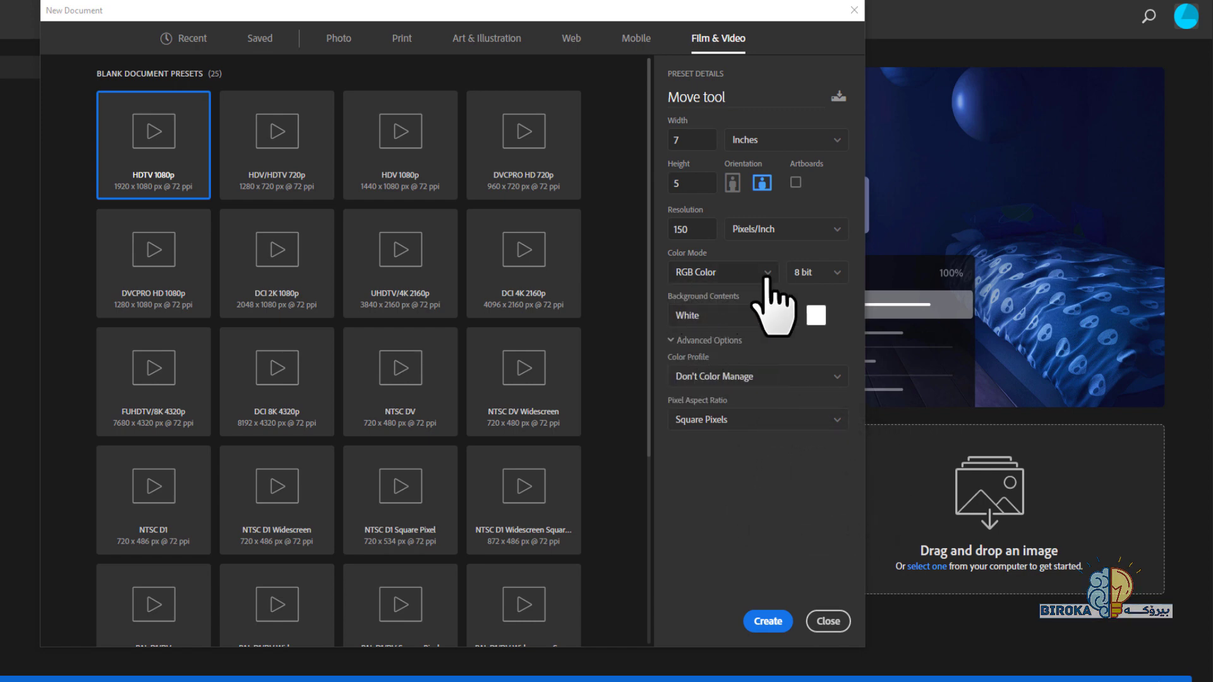
# - Change the bit depth to 16 bit and return it to 8 bit
pyautogui.click(807, 278)
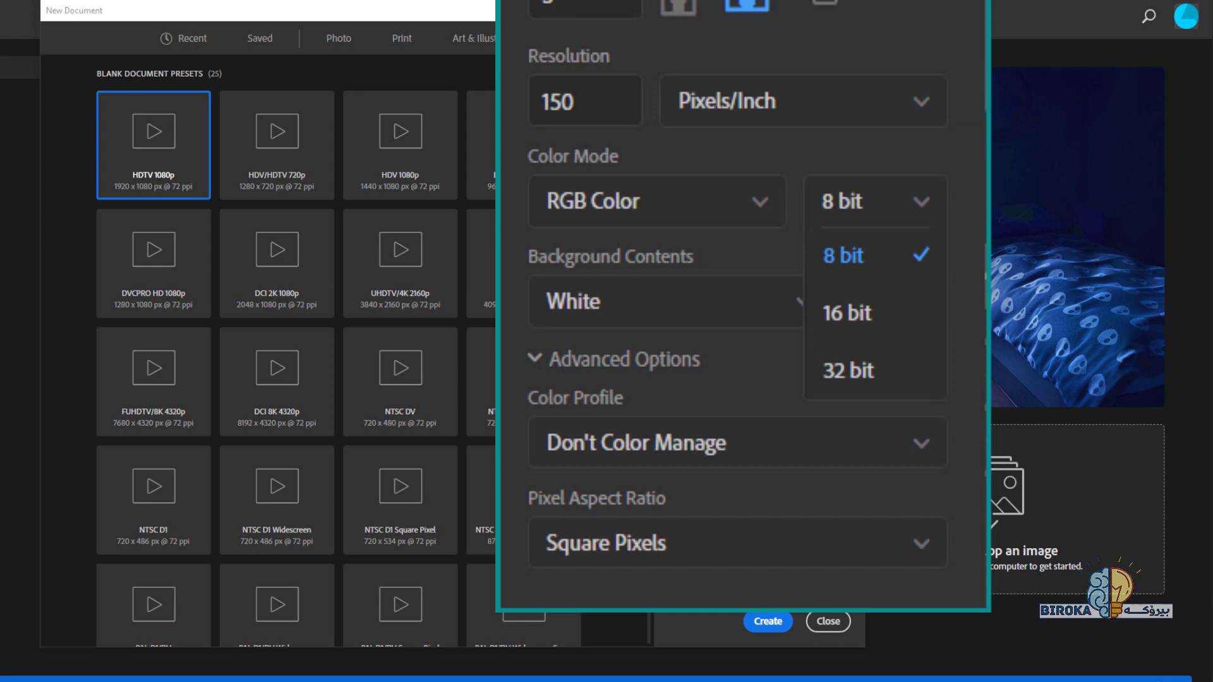
pyautogui.click(847, 312)
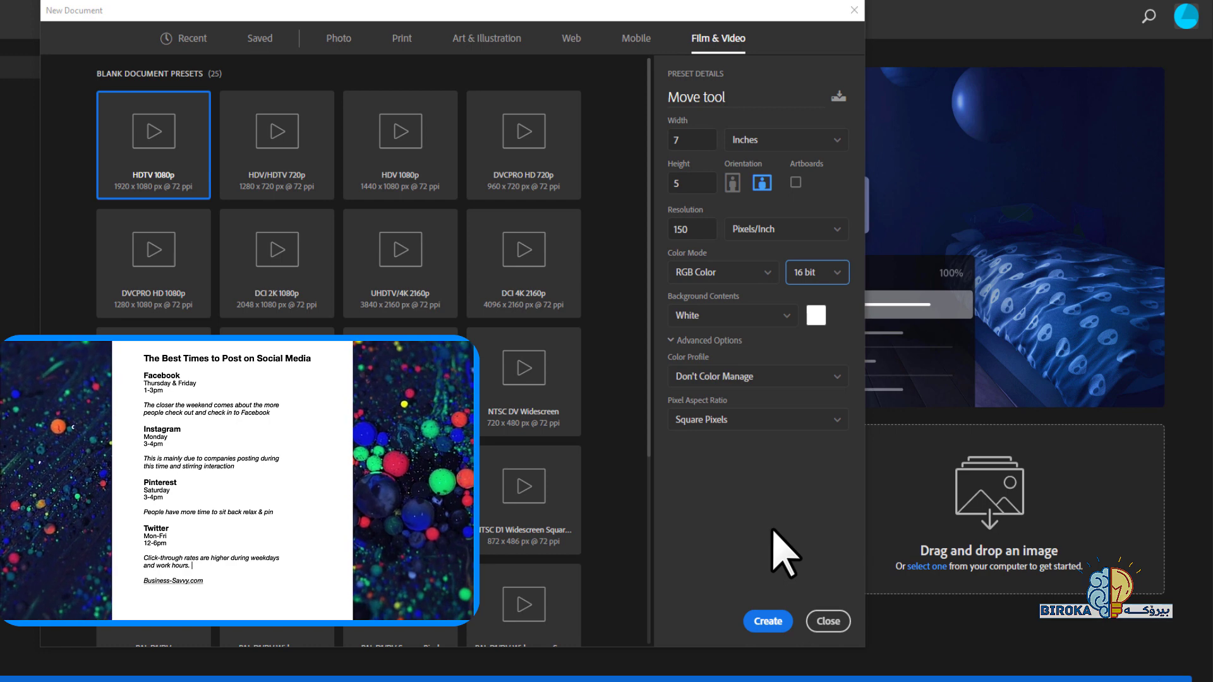
pyautogui.click(804, 278)
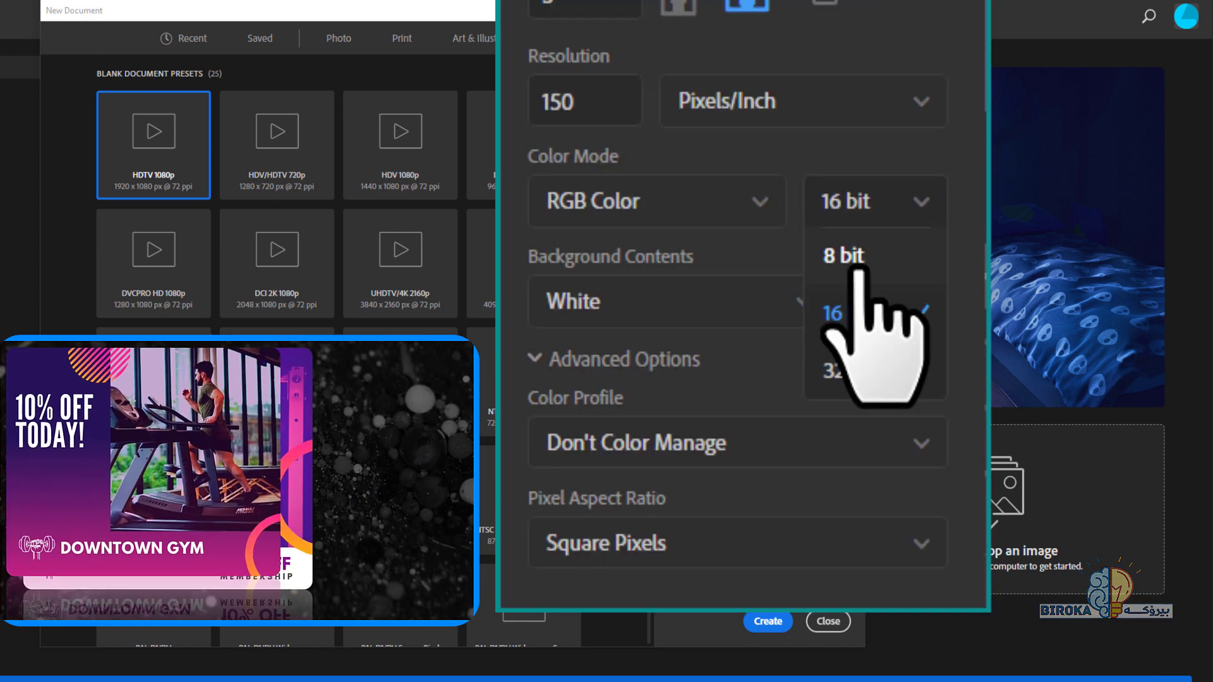
pyautogui.click(859, 269)
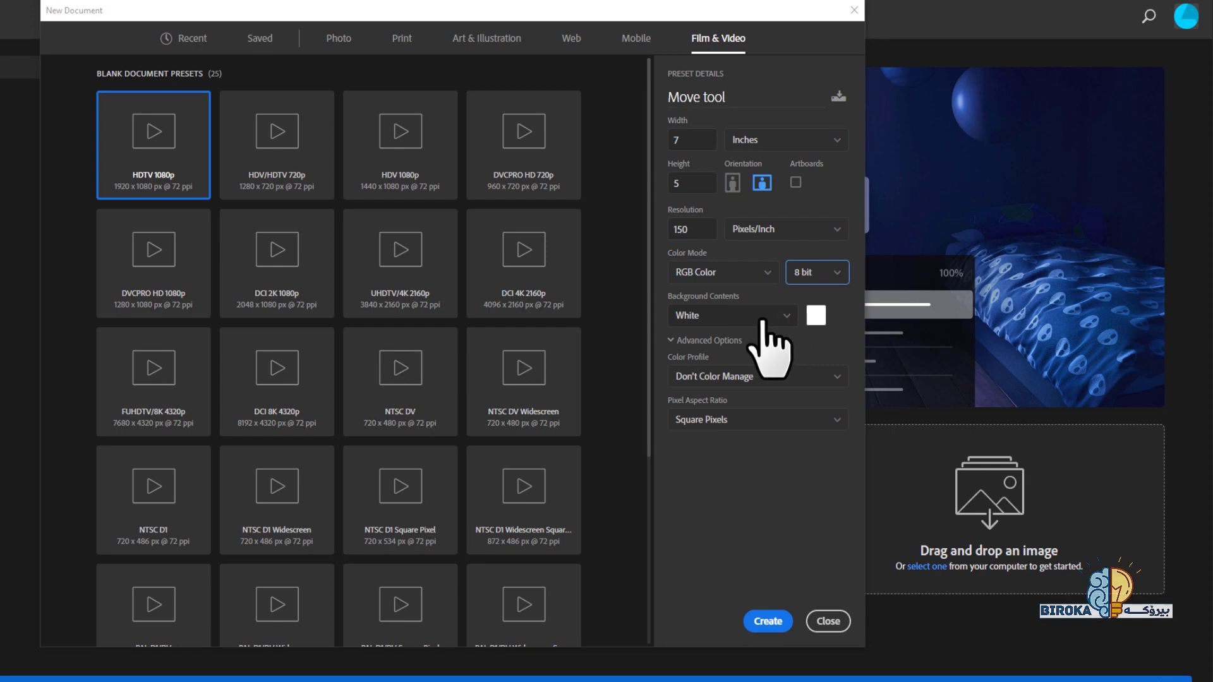
# - Set the background contents to Black, open and dismiss its color picker, and switch the contents to Background Color
pyautogui.click(763, 316)
pyautogui.click(695, 363)
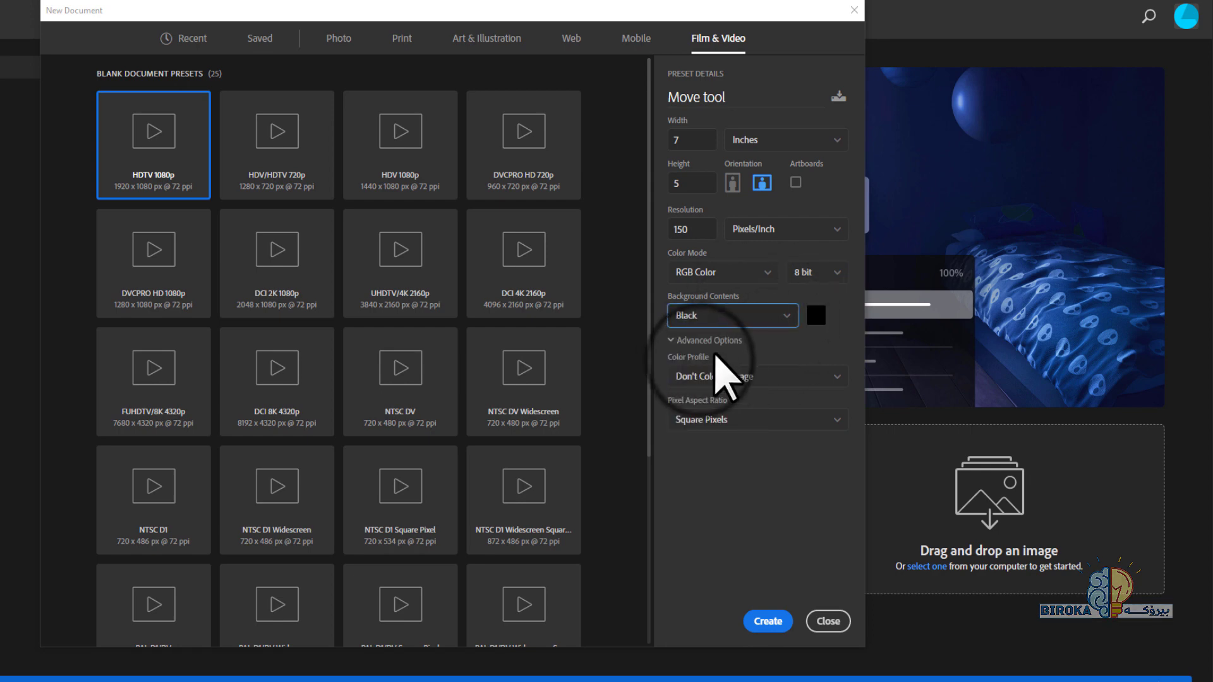
pyautogui.click(815, 317)
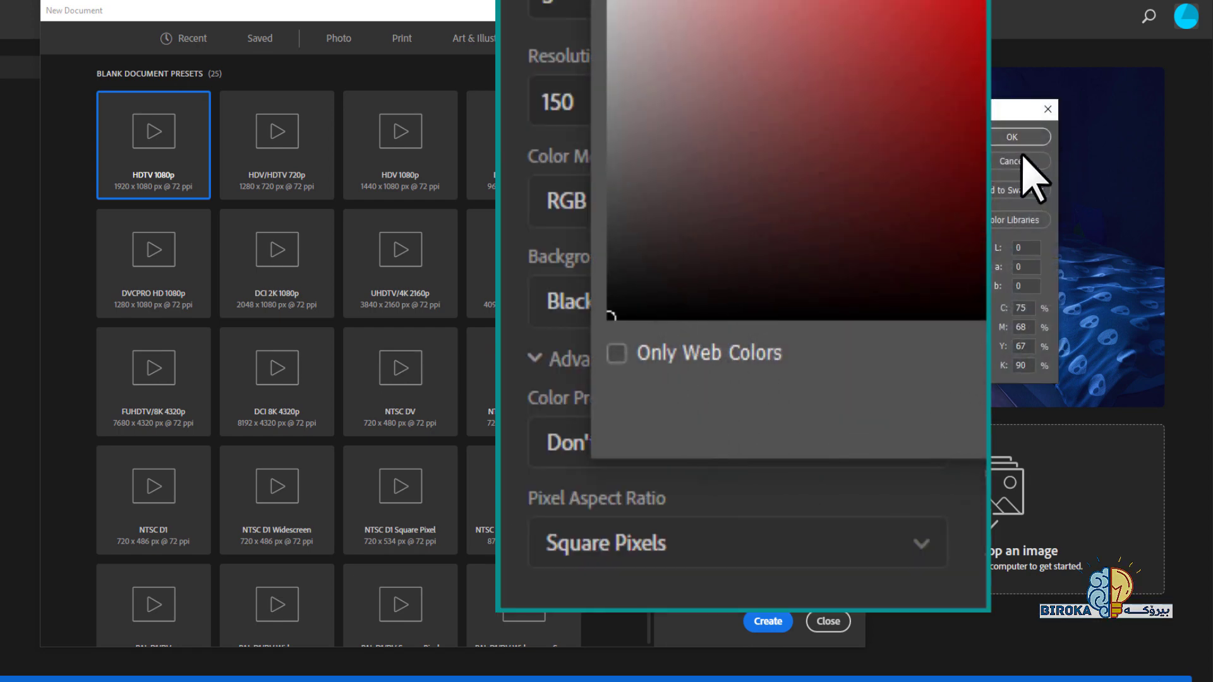
pyautogui.click(1048, 111)
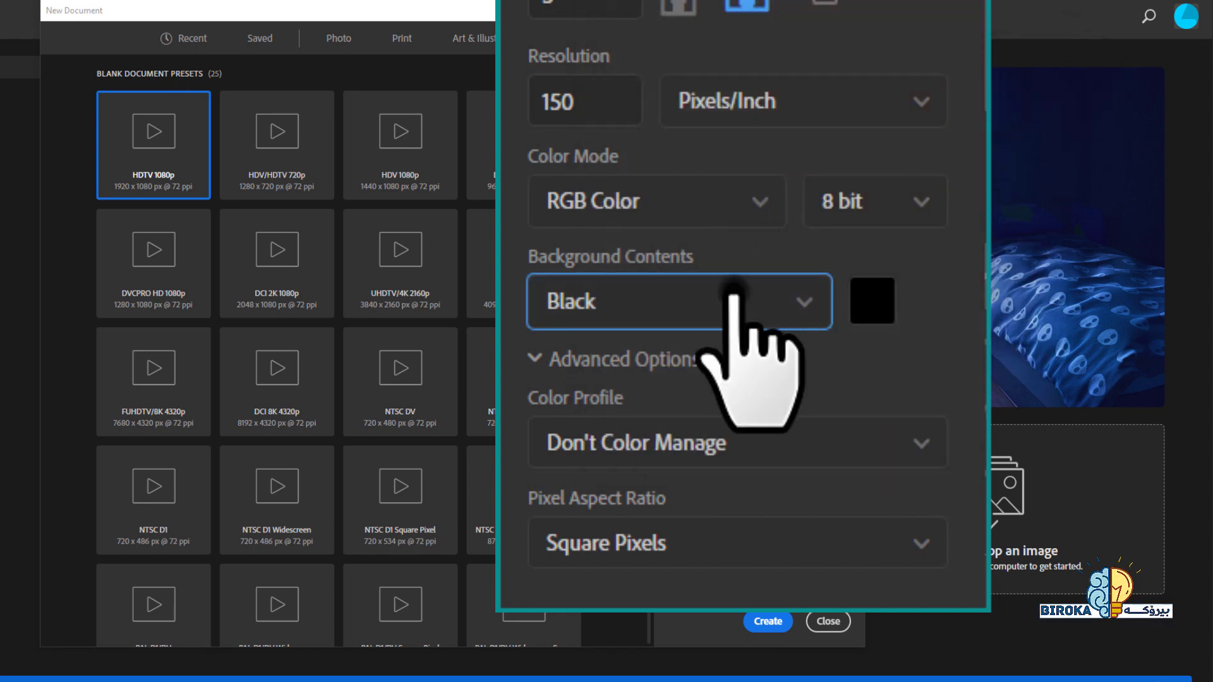
pyautogui.click(727, 299)
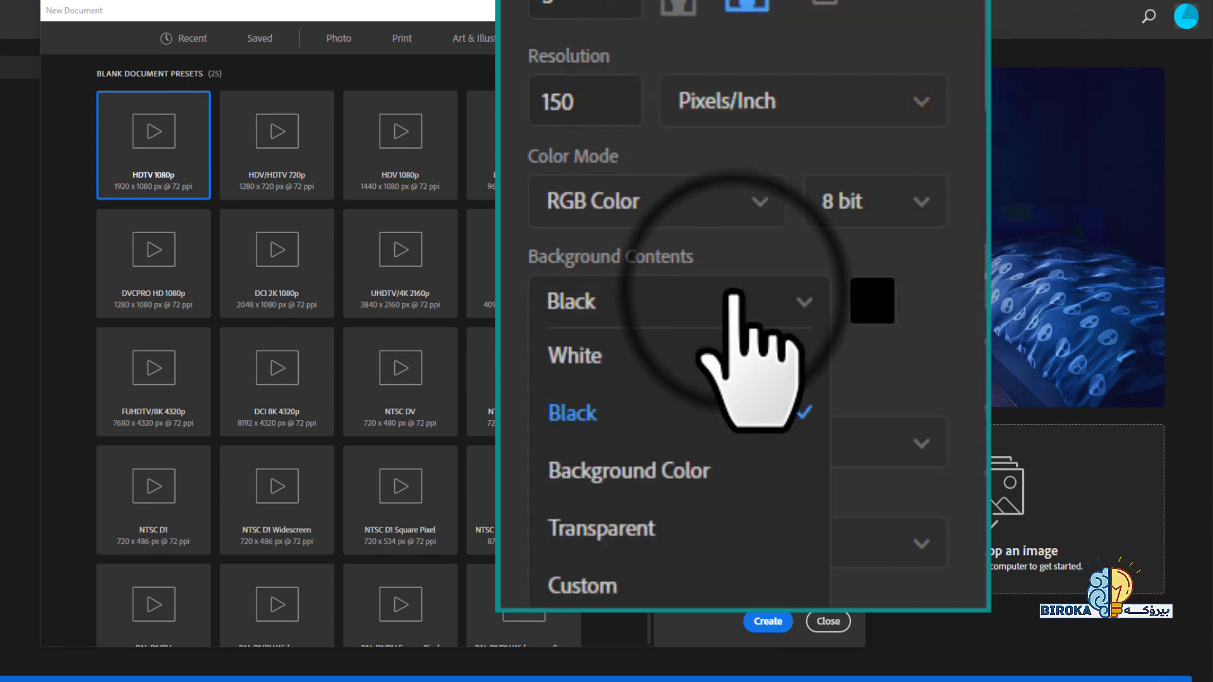
pyautogui.click(660, 473)
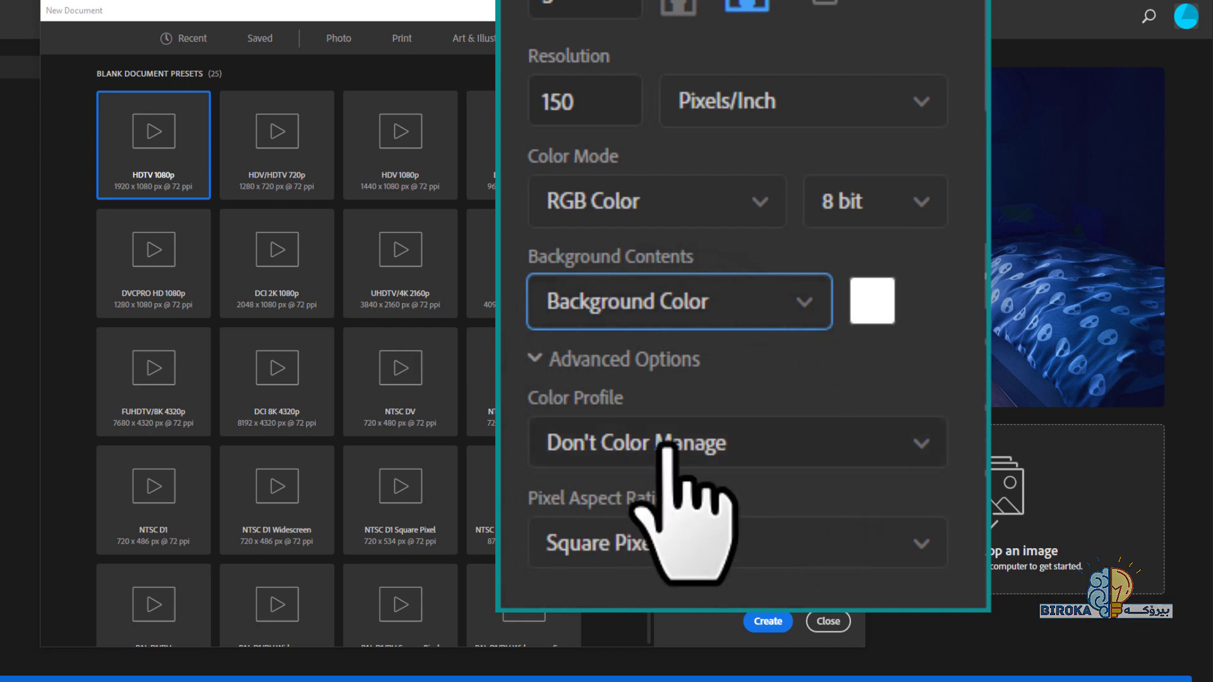
# - Try a custom lime-green background color (c6ff00), cancel the color picker, and set the background contents back to White
pyautogui.click(665, 303)
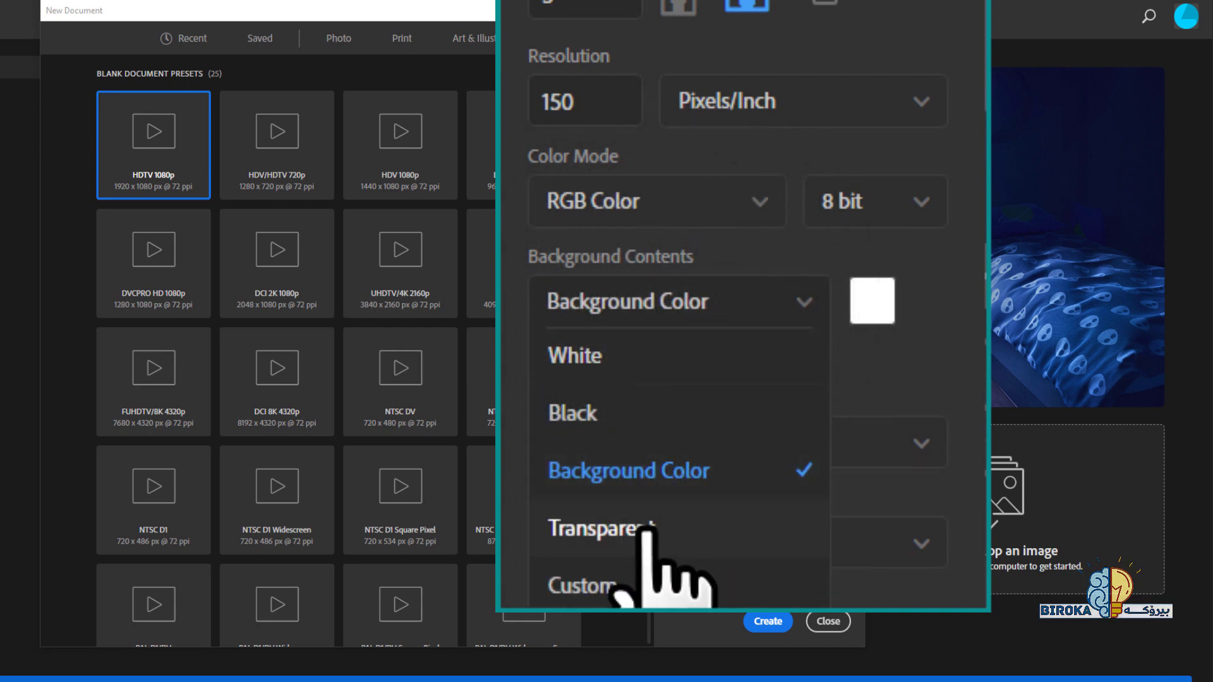
pyautogui.click(590, 586)
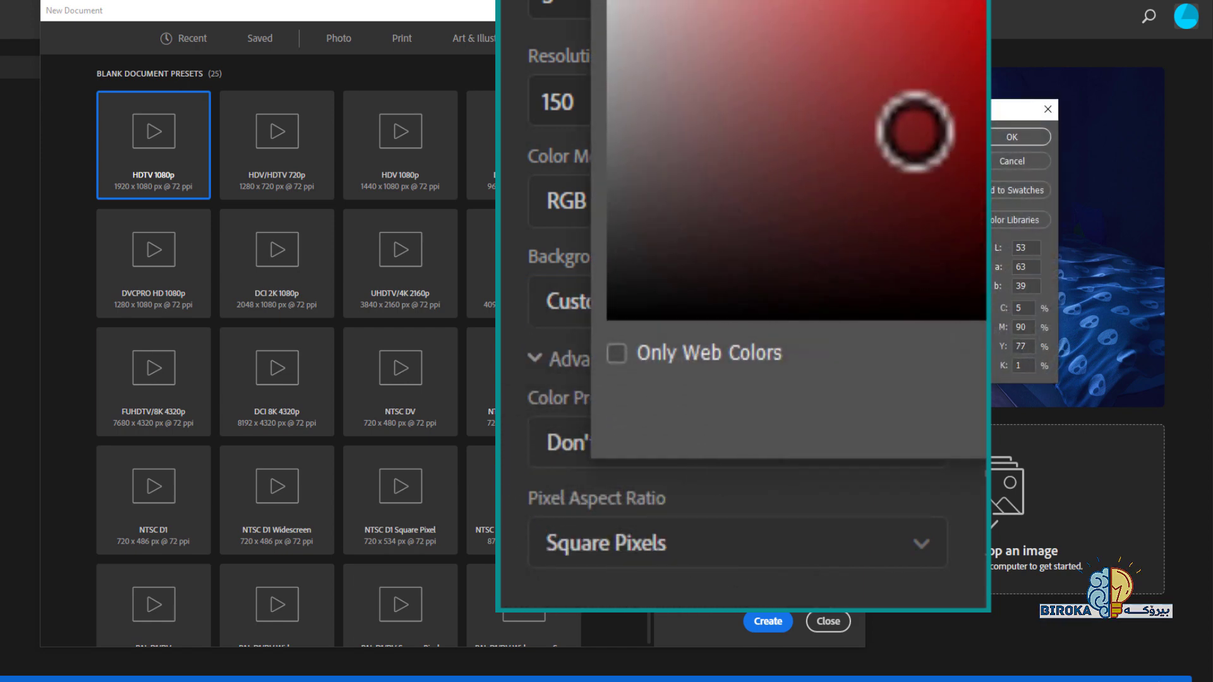
pyautogui.click(930, 177)
pyautogui.moveTo(891, 246); pyautogui.dragTo(891, 287)
pyautogui.moveTo(853, 207); pyautogui.dragTo(892, 137)
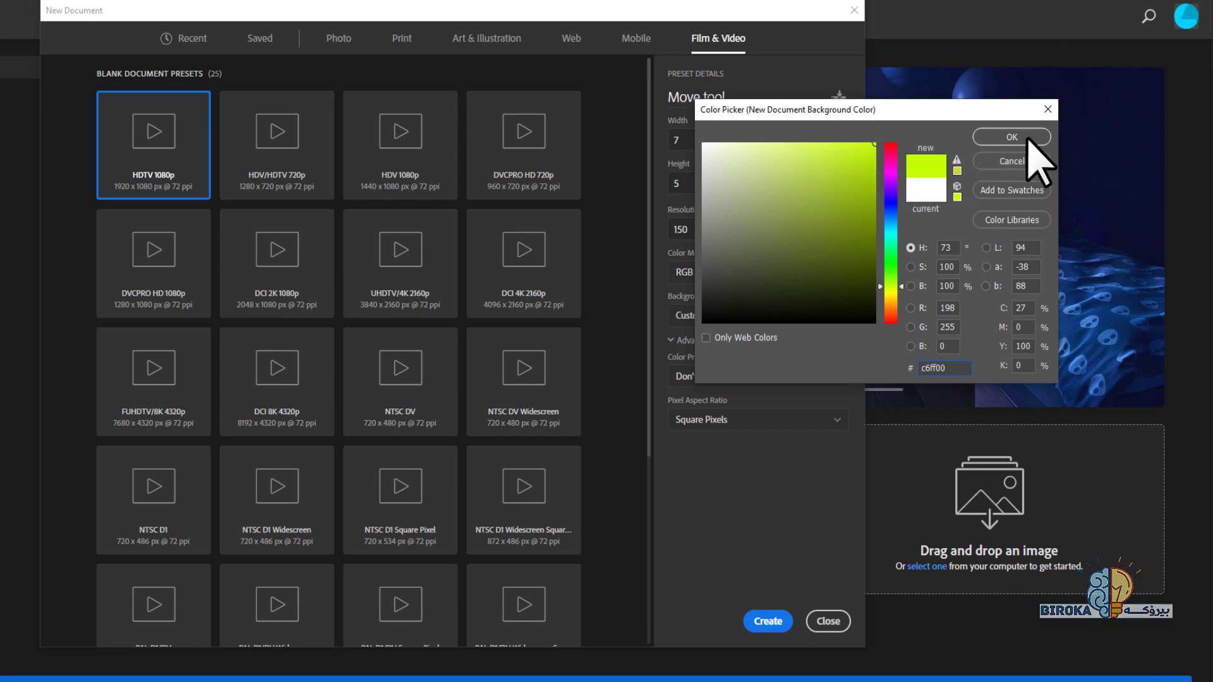
pyautogui.click(1008, 162)
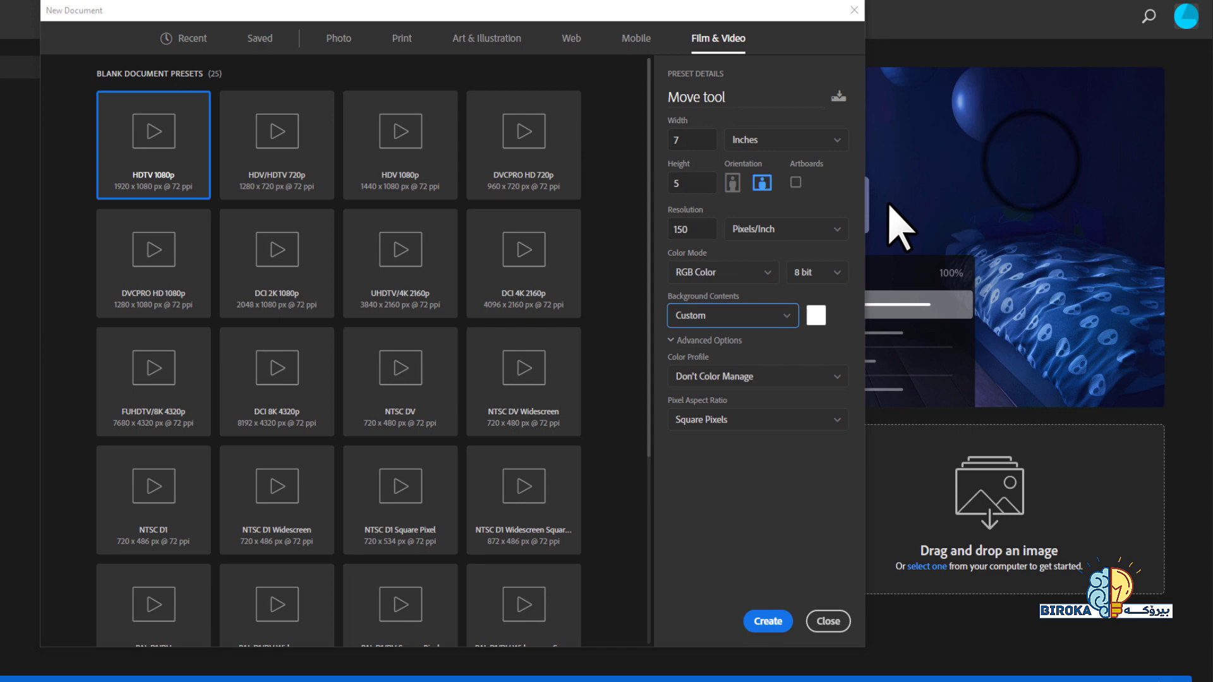
pyautogui.click(756, 309)
pyautogui.click(722, 338)
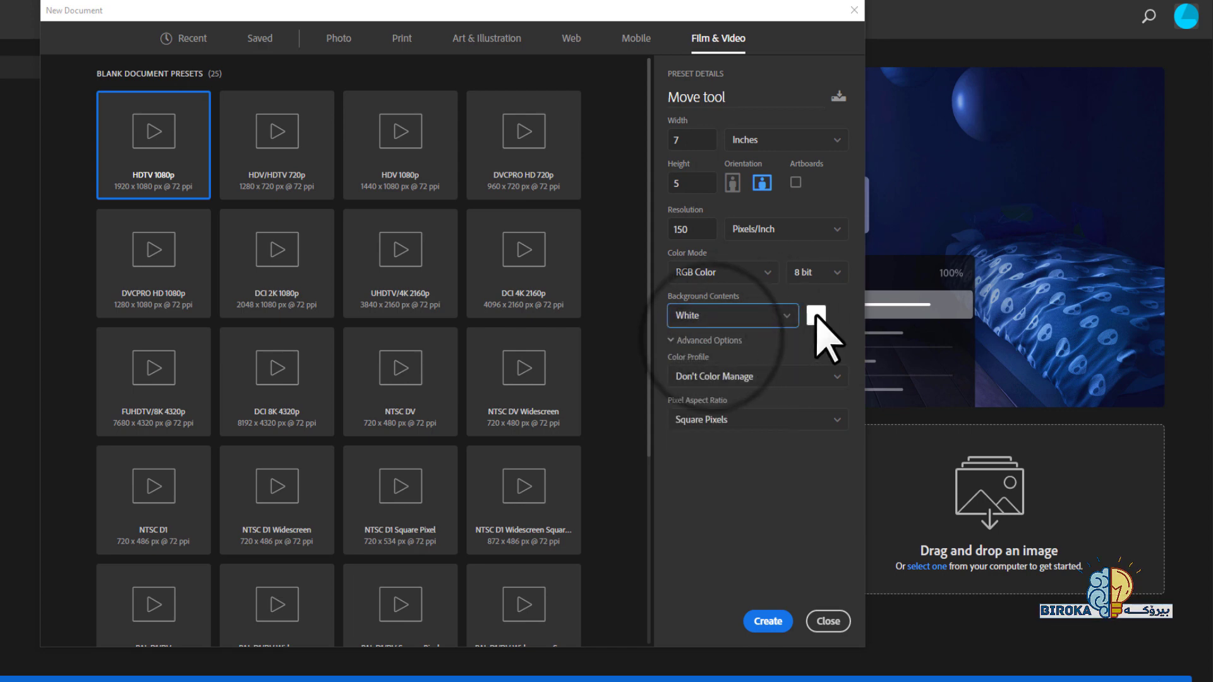
# - Check the white background's color picker without changing it, and collapse and re-expand the Advanced Options
pyautogui.click(815, 315)
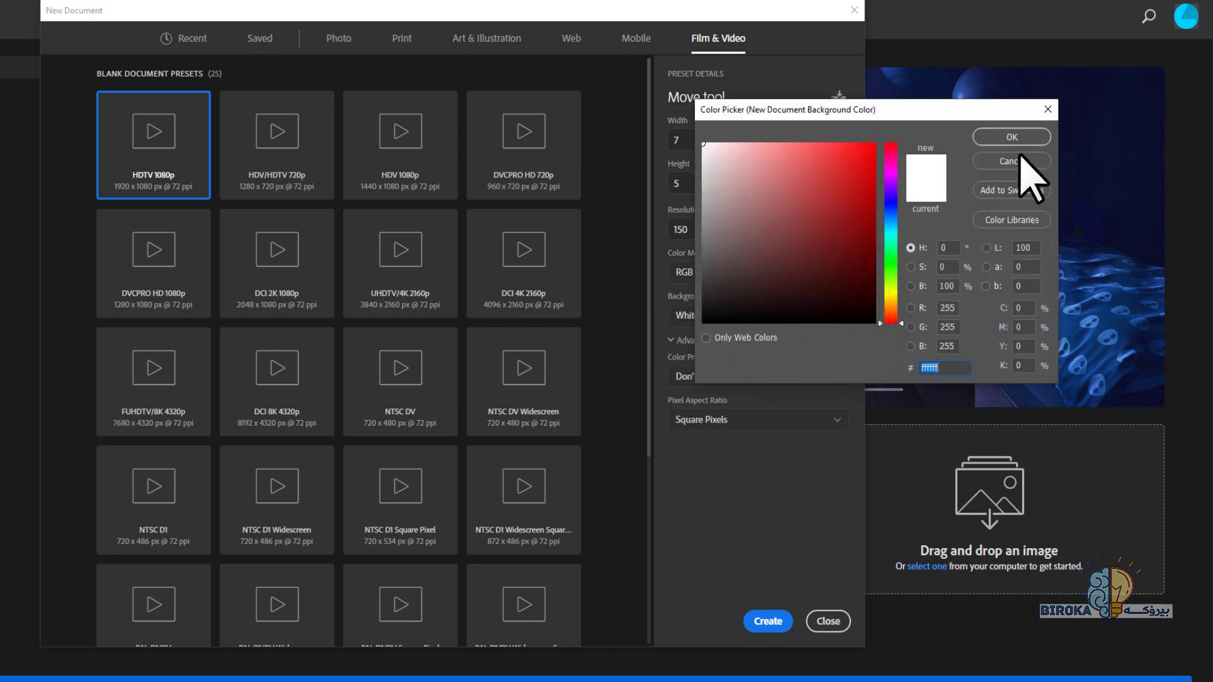
pyautogui.click(1021, 159)
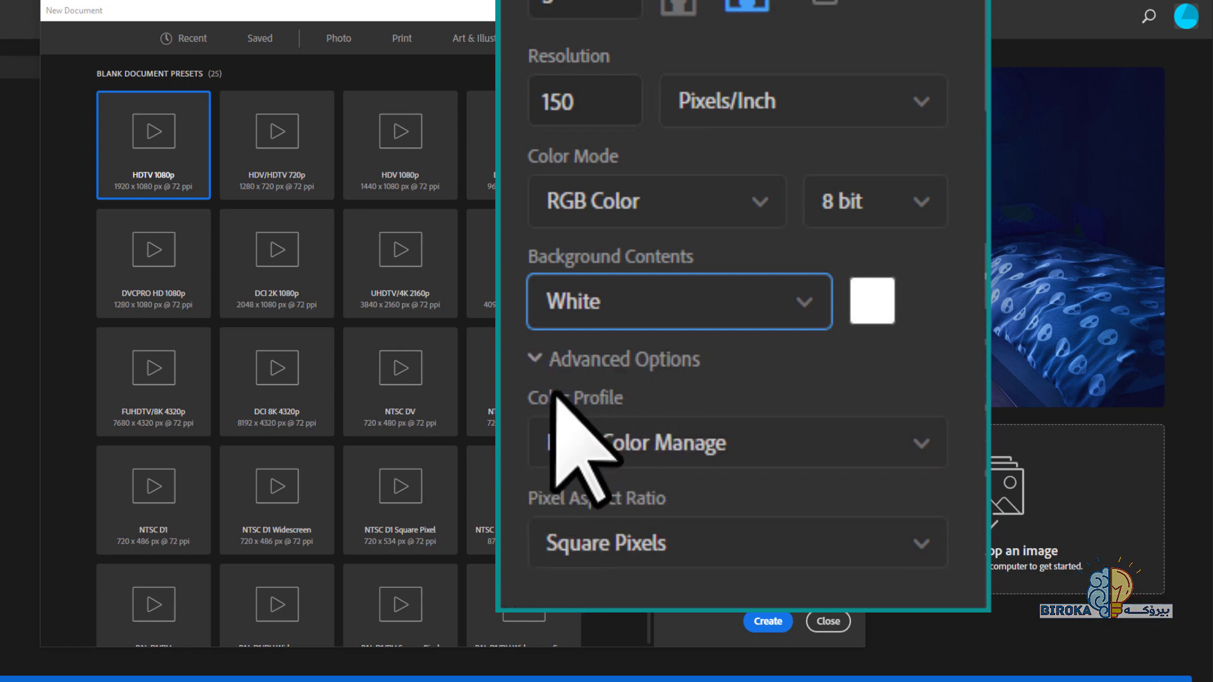
pyautogui.click(539, 358)
pyautogui.click(537, 360)
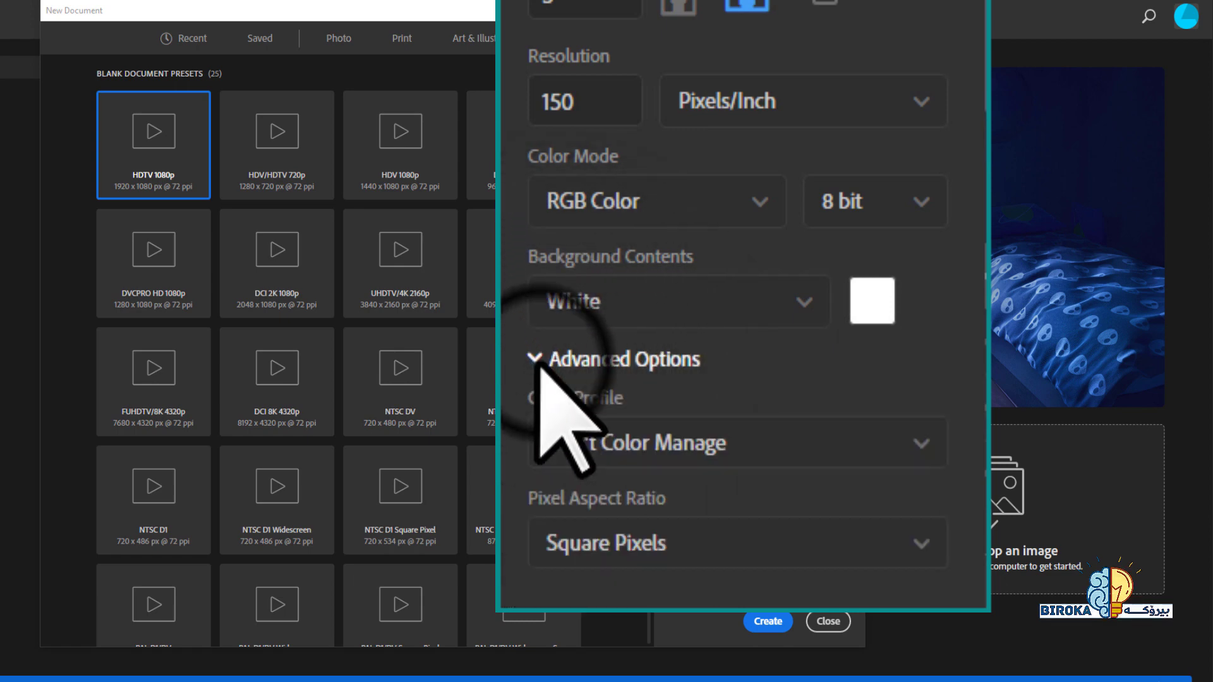
pyautogui.click(537, 361)
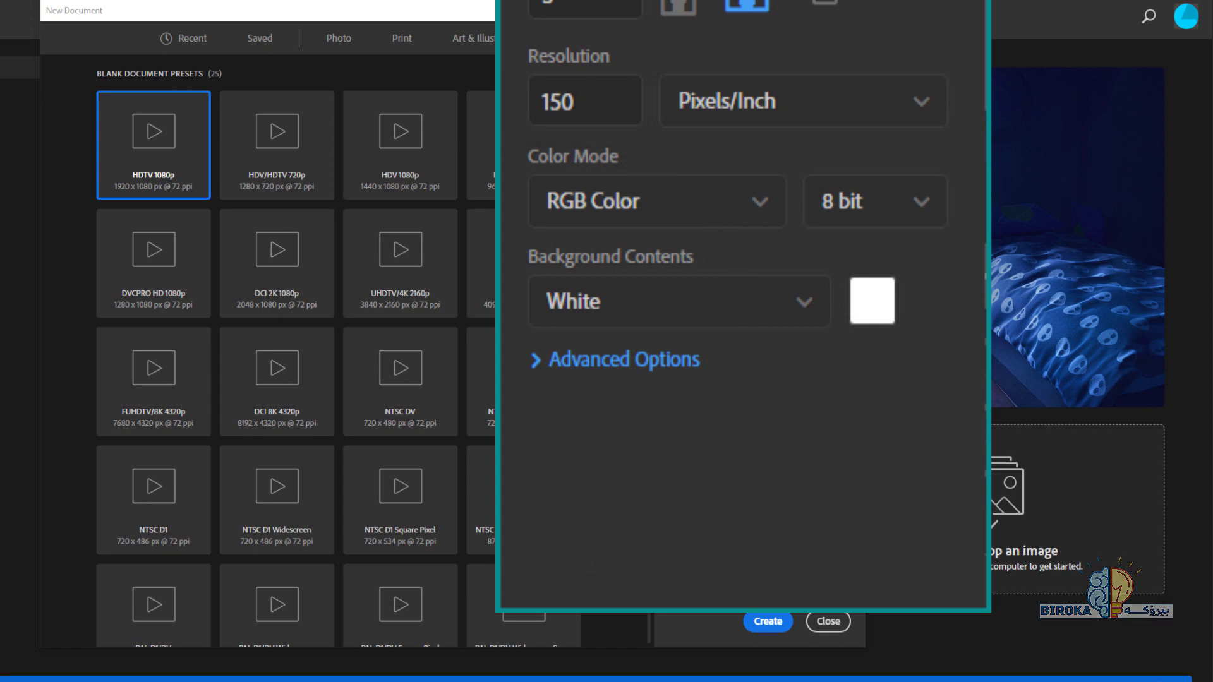
pyautogui.click(533, 362)
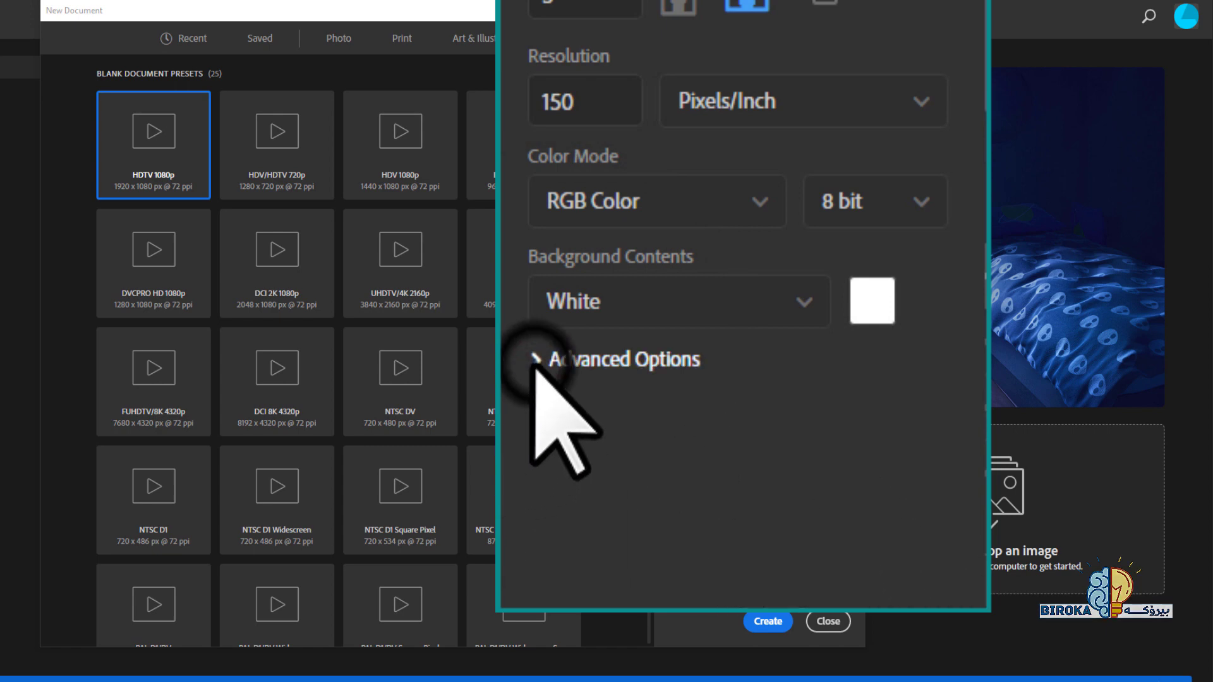
# - Review the available color profiles and pixel aspect ratios, keeping Don't Color Manage and Square Pixels
pyautogui.click(660, 442)
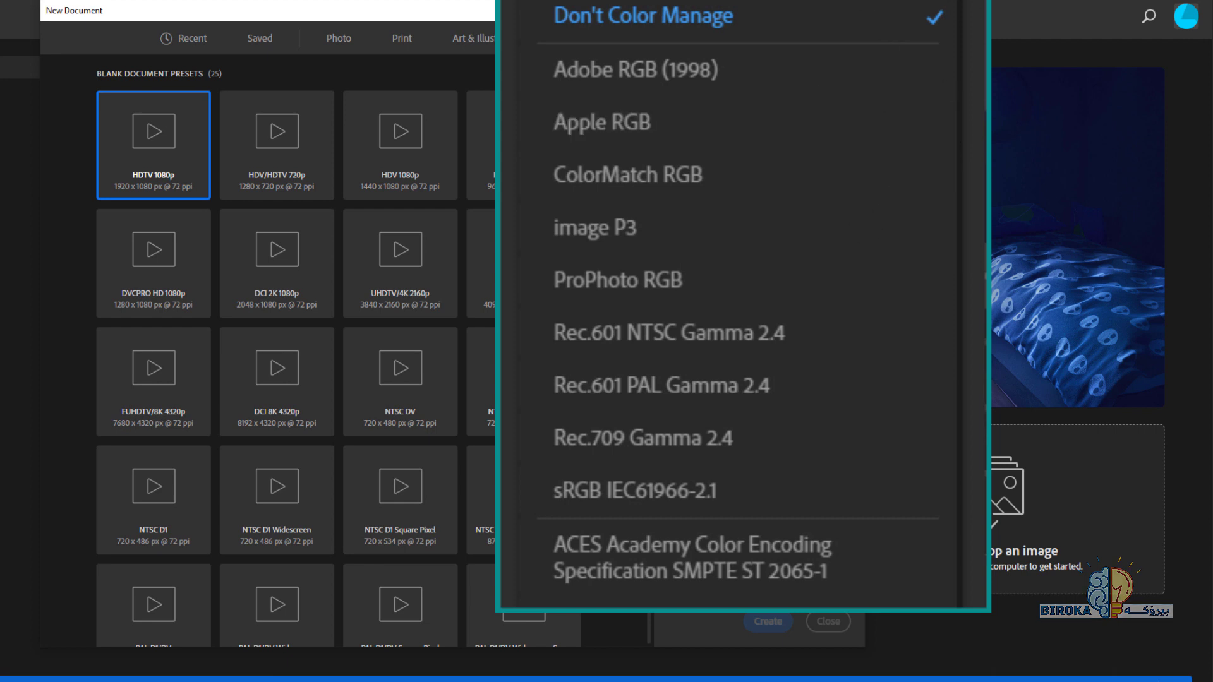
pyautogui.click(845, 190)
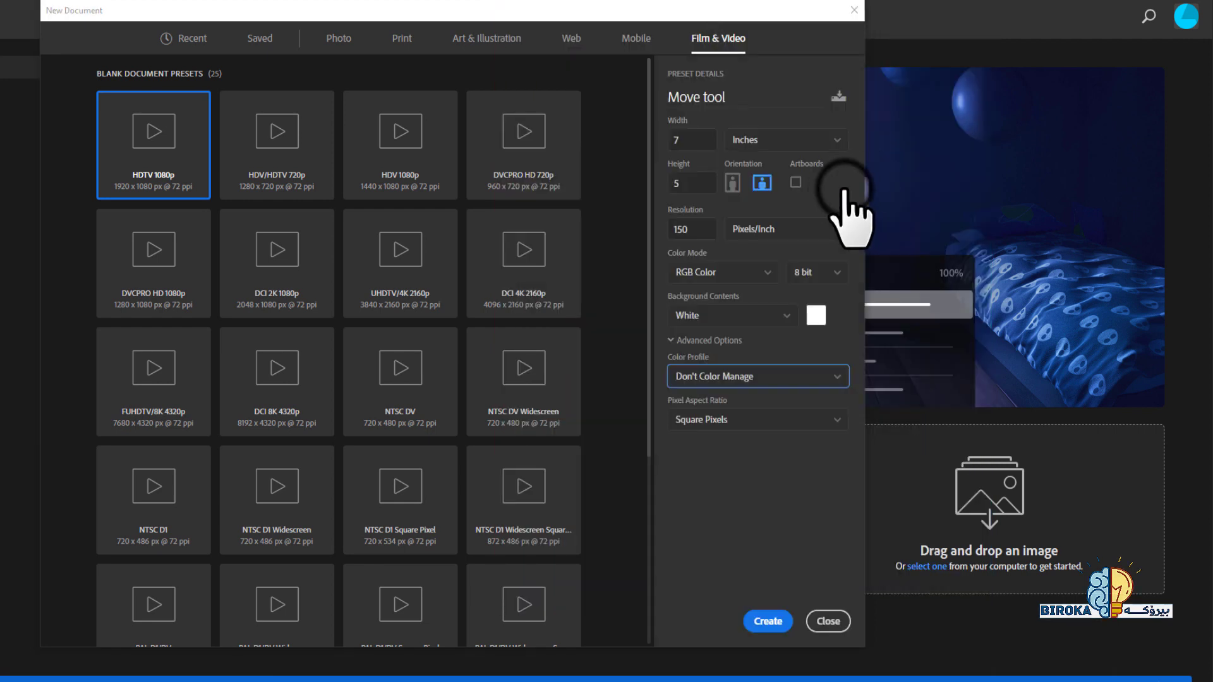
pyautogui.click(723, 420)
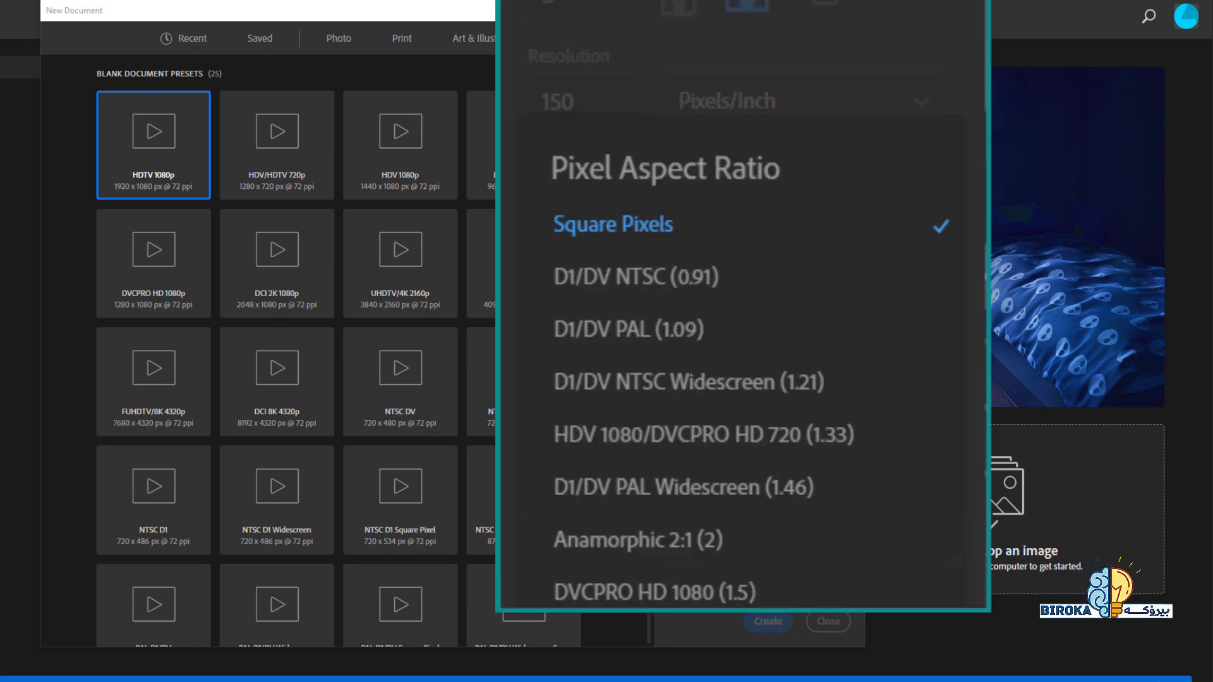
pyautogui.press('Escape')
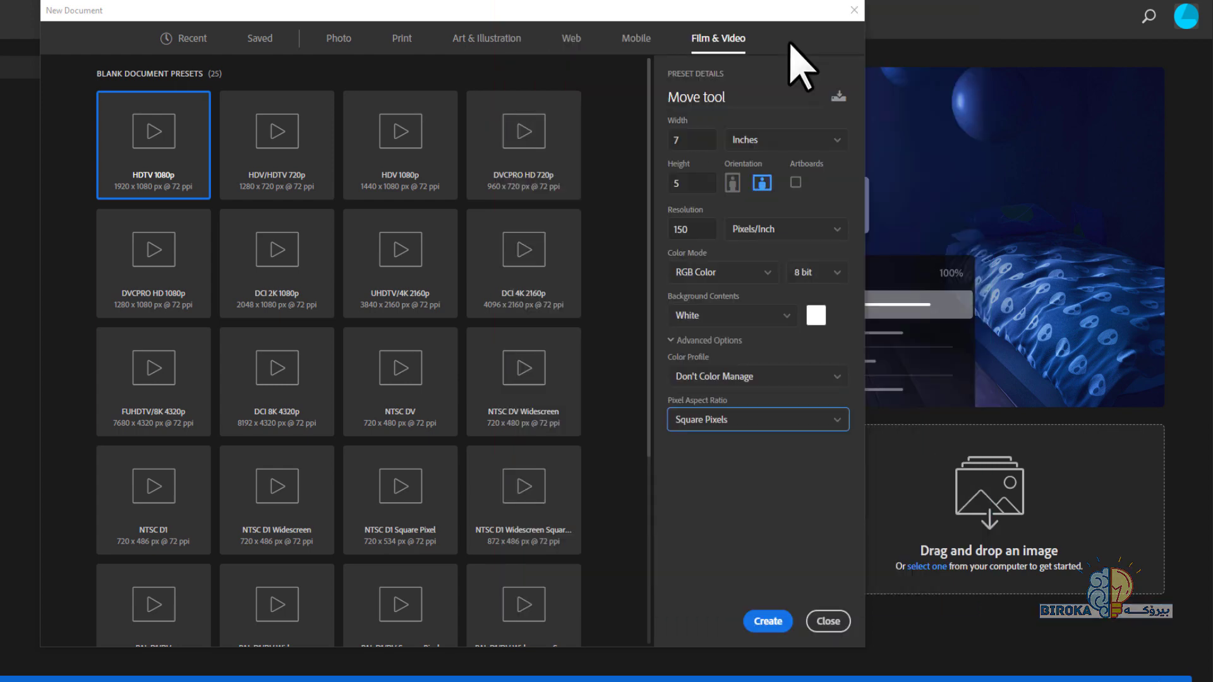
# - Save the current settings as a document preset named Move and create the Move tool document
pyautogui.click(839, 96)
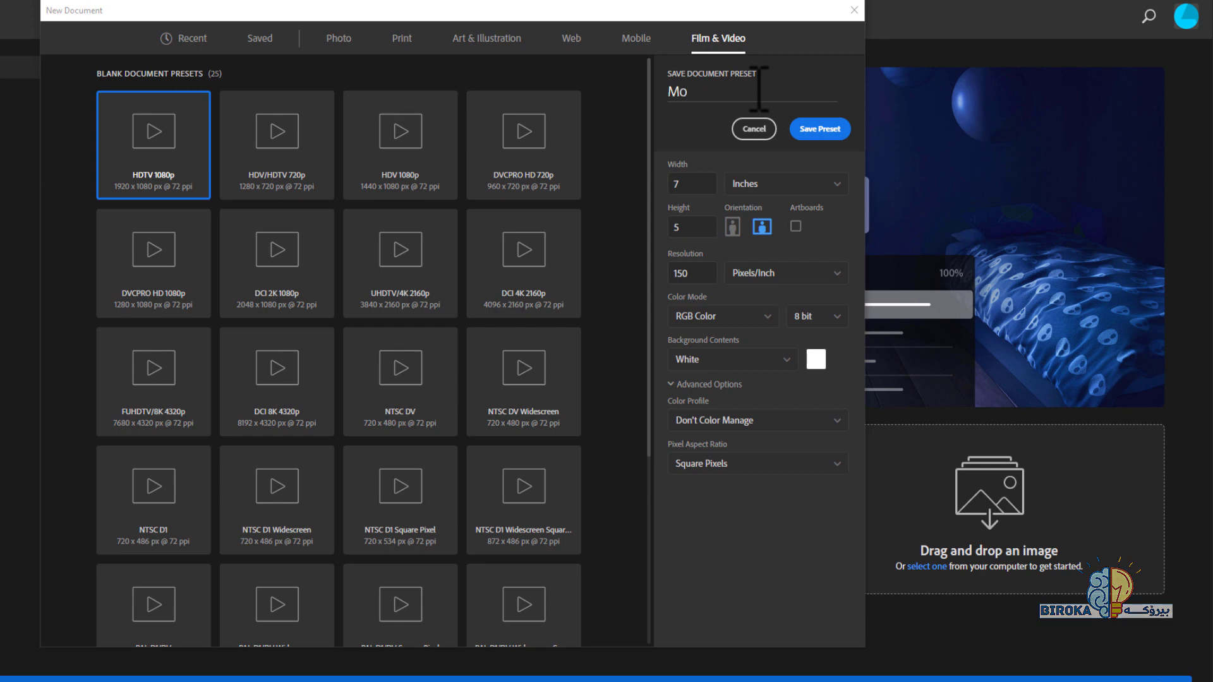
pyautogui.click(820, 129)
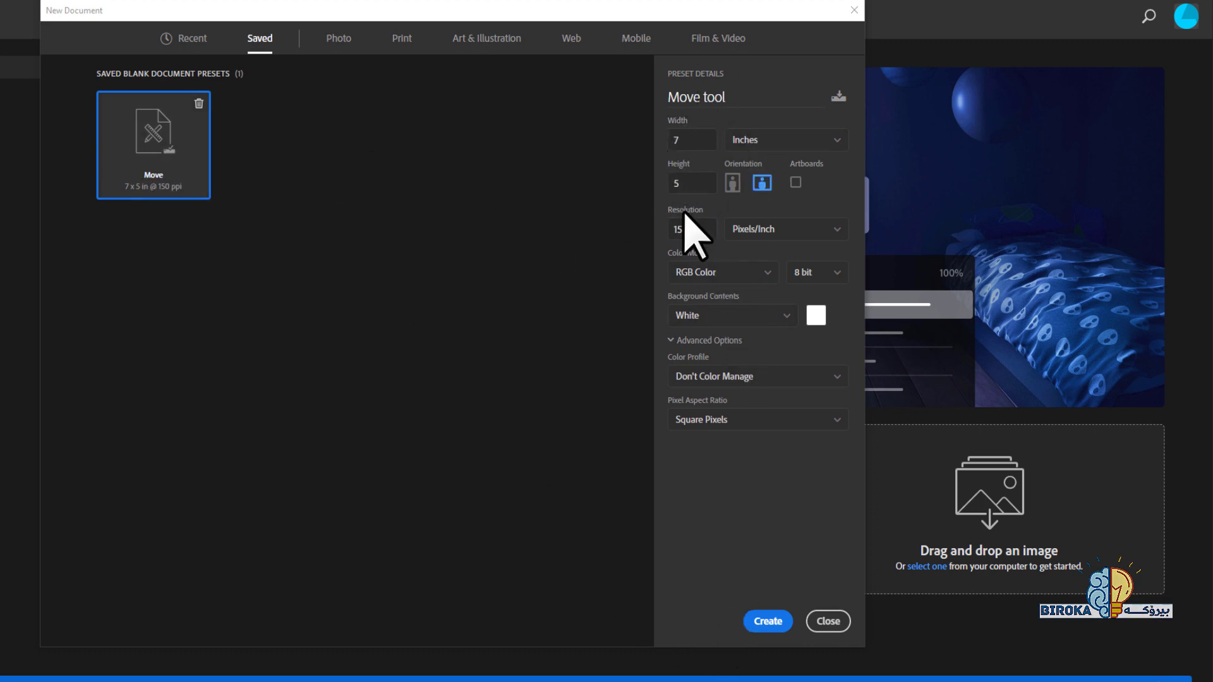
pyautogui.click(762, 623)
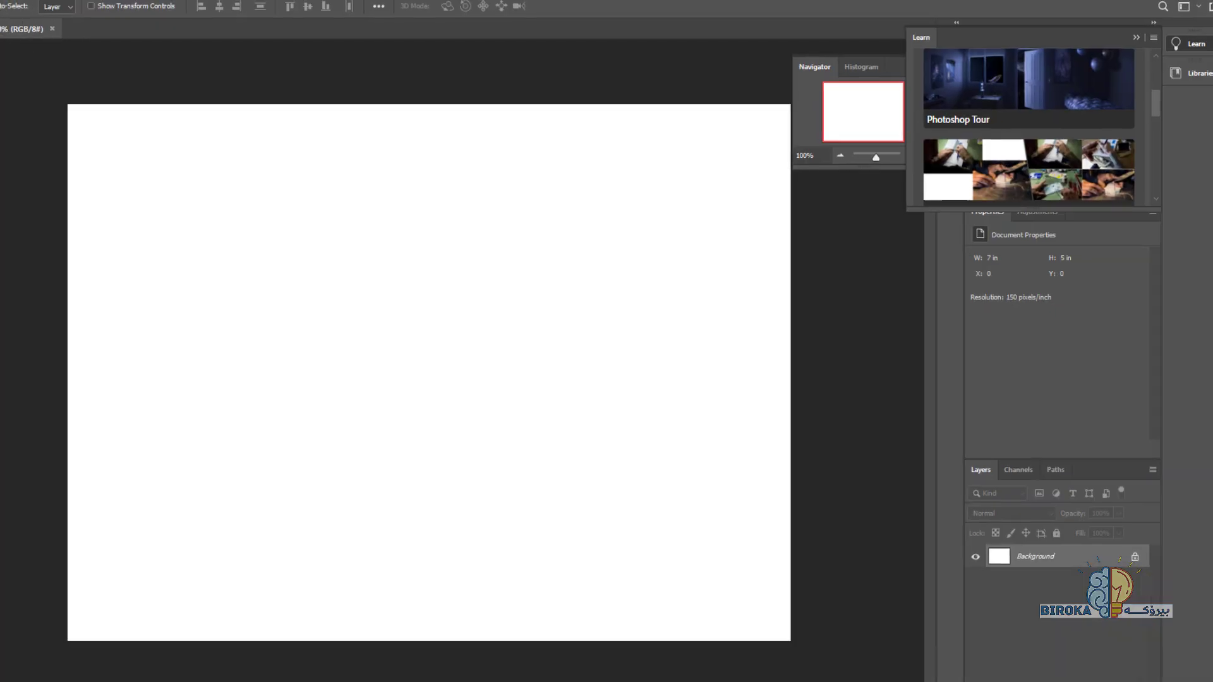
# - Start saving a copy of the Move tool document, choose JPEG as the file type, and close the dialog without saving
pyautogui.click(28, 9)
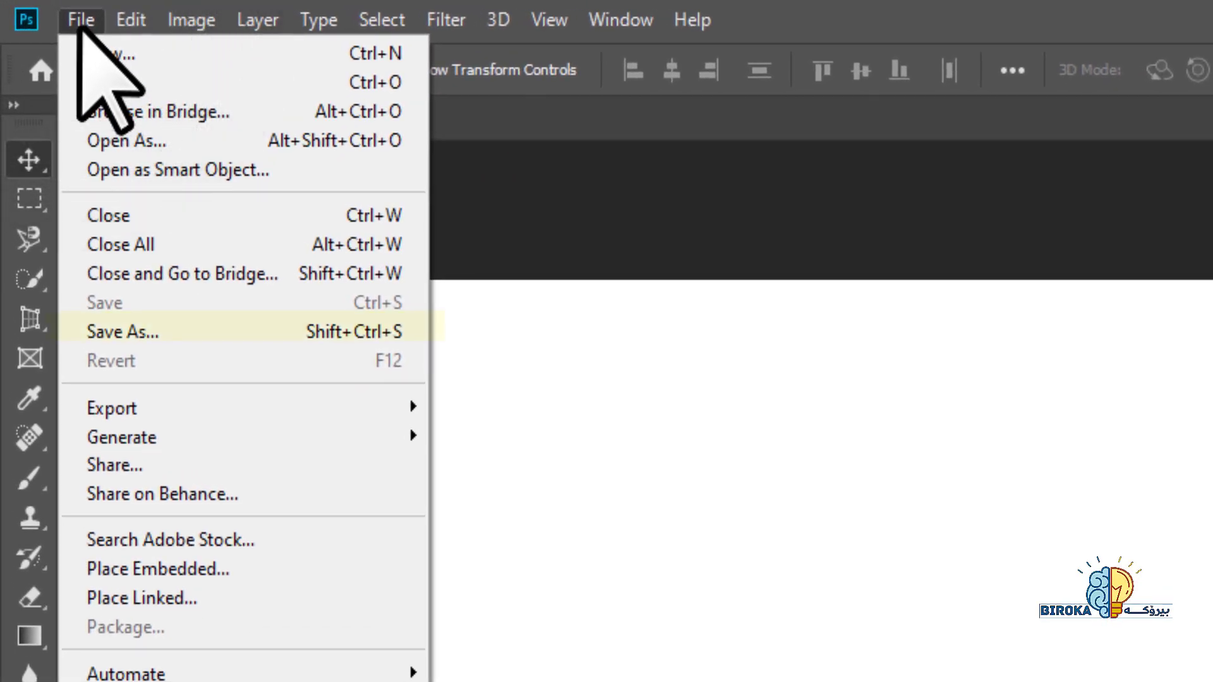
pyautogui.click(165, 331)
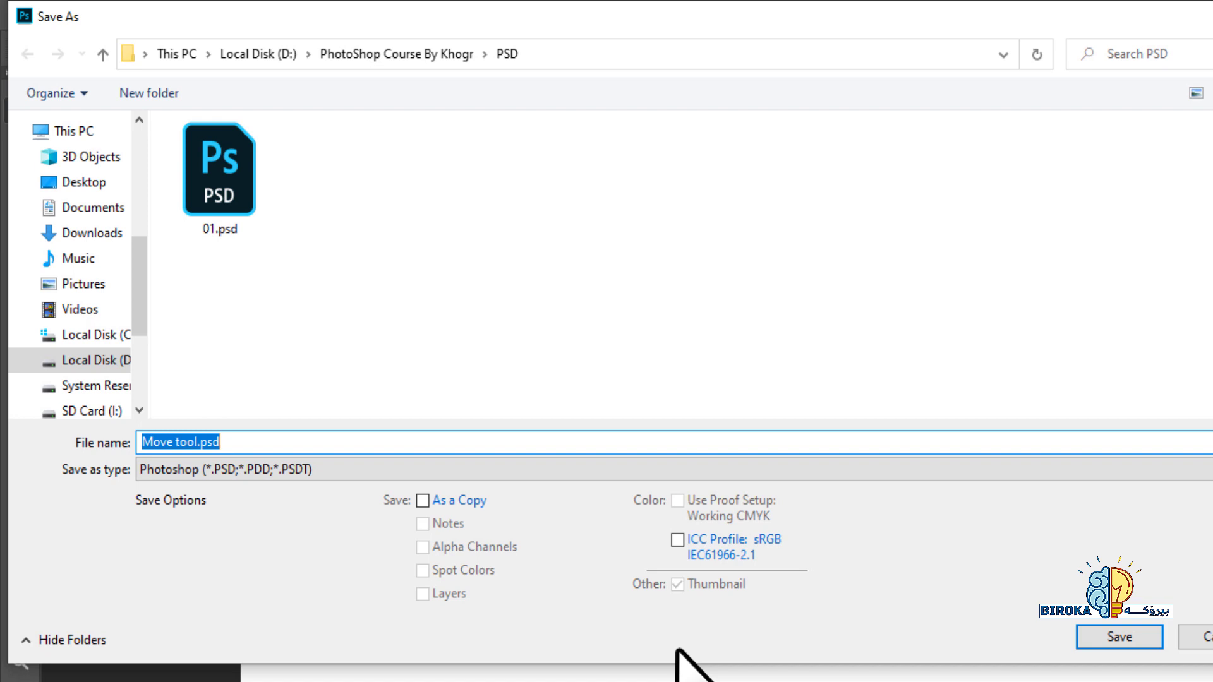
pyautogui.click(465, 468)
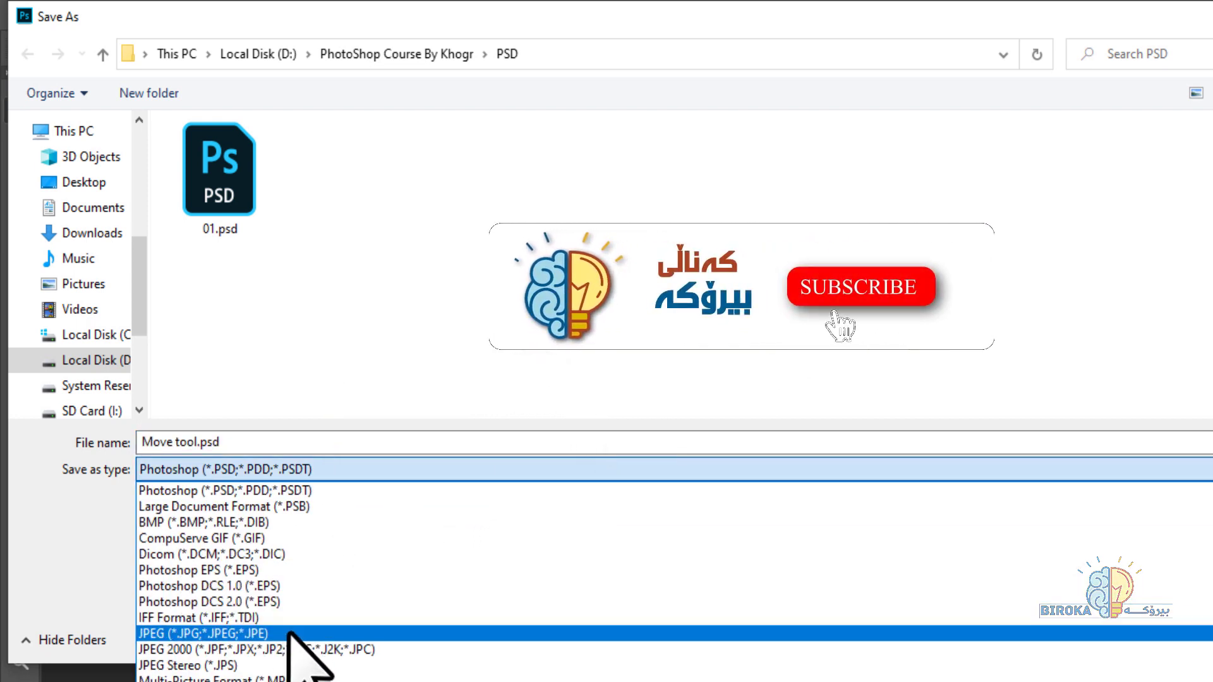
pyautogui.click(287, 634)
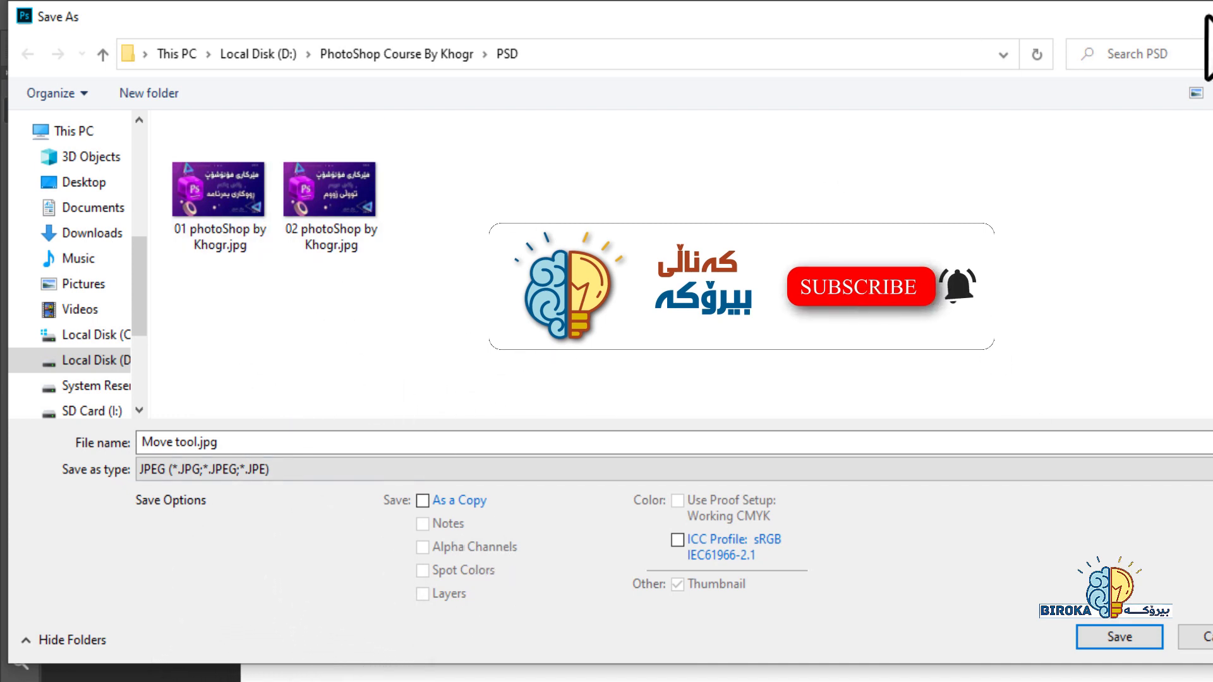
pyautogui.moveTo(645, 21); pyautogui.dragTo(812, 95)
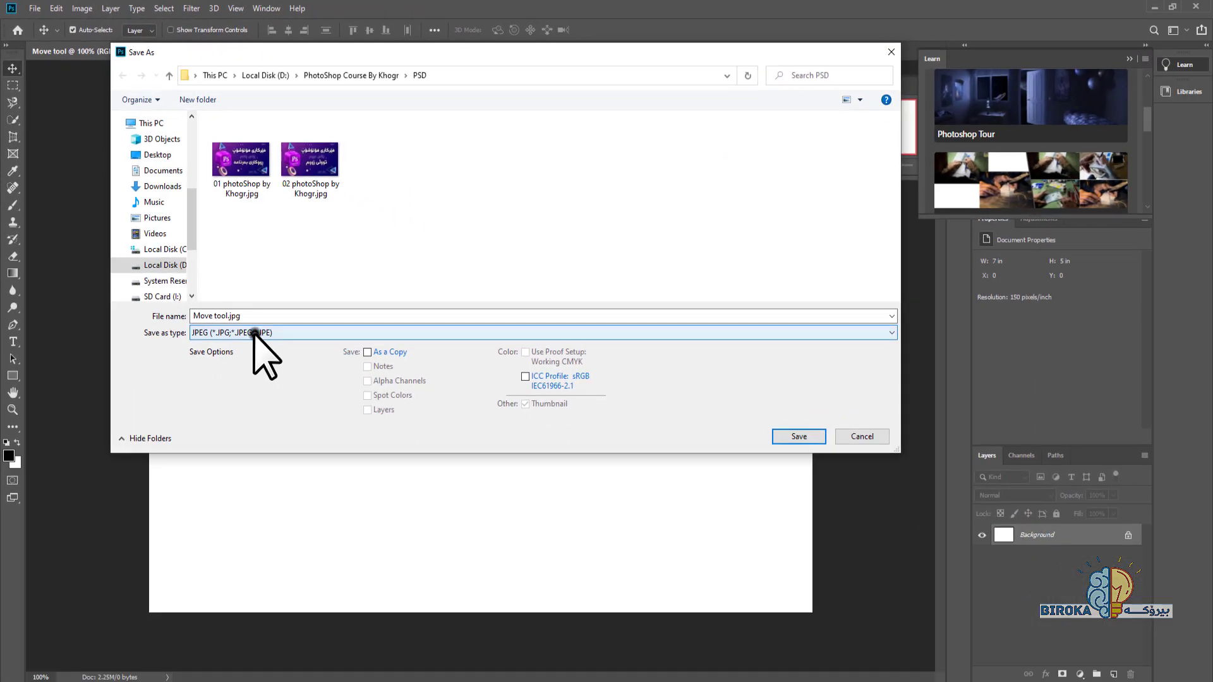
pyautogui.click(414, 536)
pyautogui.click(888, 55)
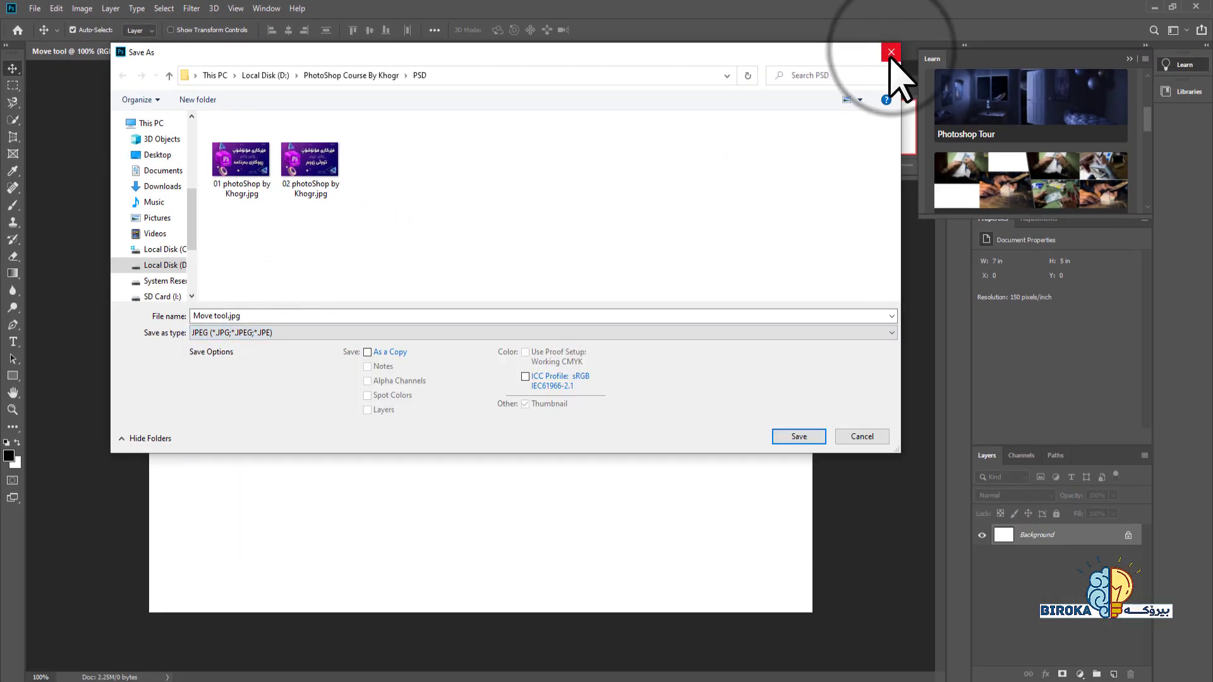
pyautogui.click(889, 55)
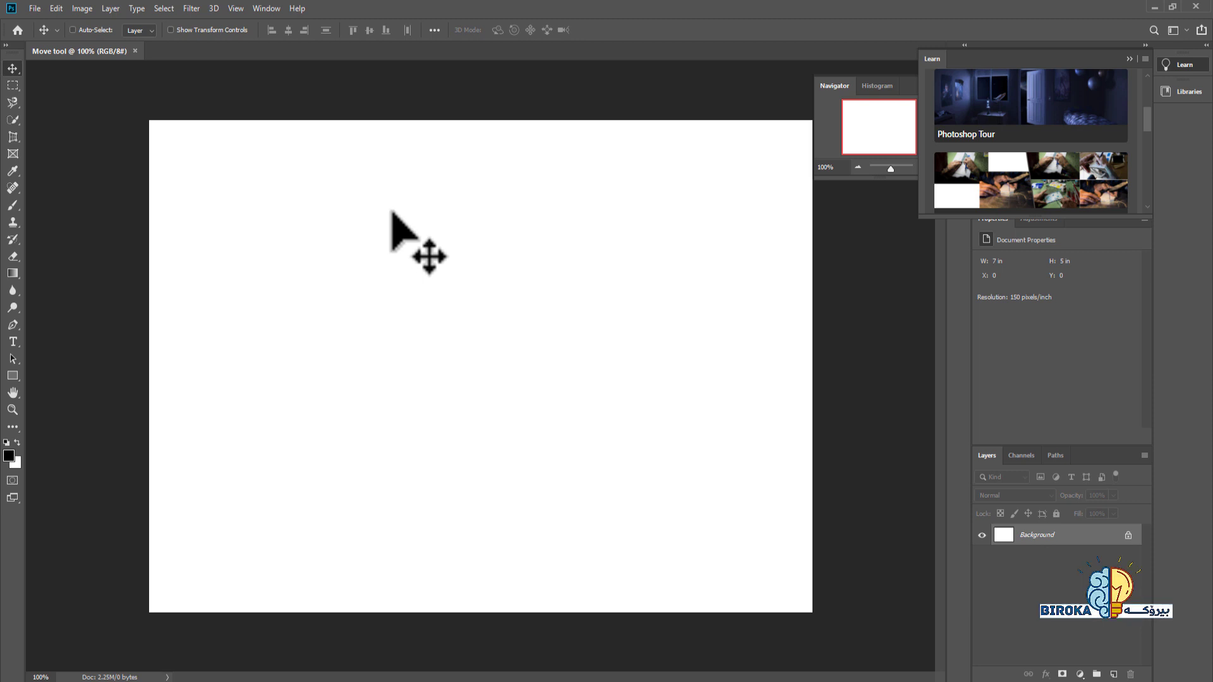
# - Create another 7 x 5 inch, 150 pixels/inch document with its background contents set to Black
pyautogui.click(280, 159)
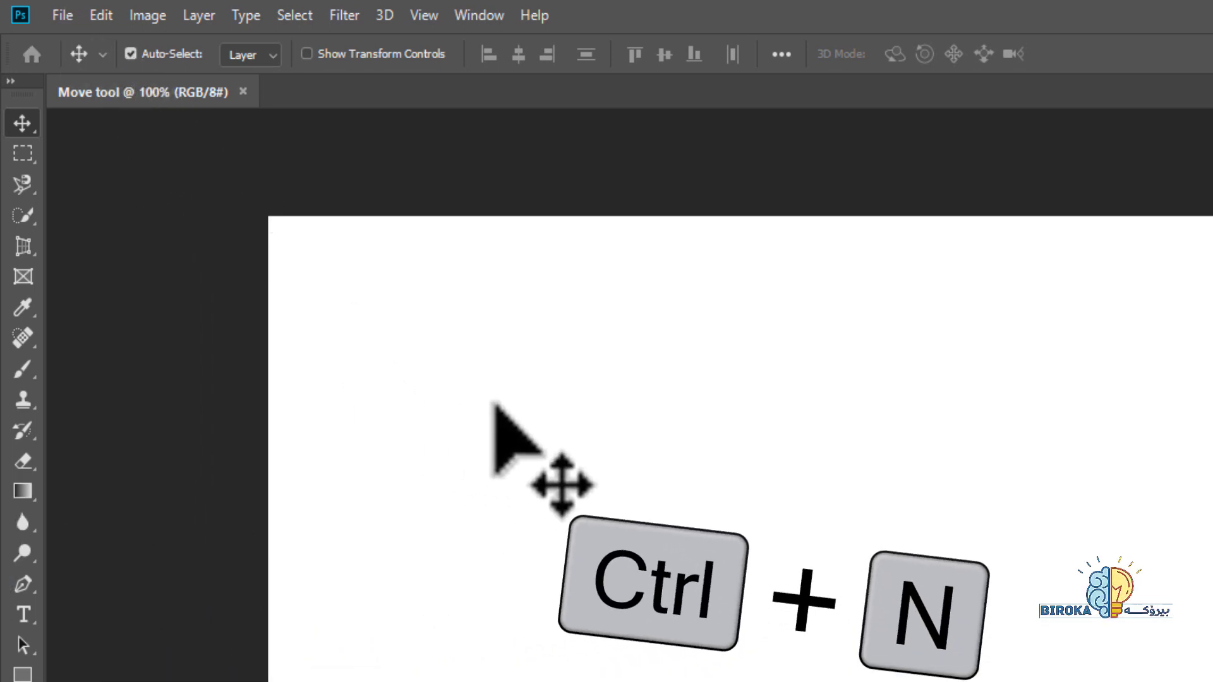
pyautogui.hotkey('ctrl', 'n')
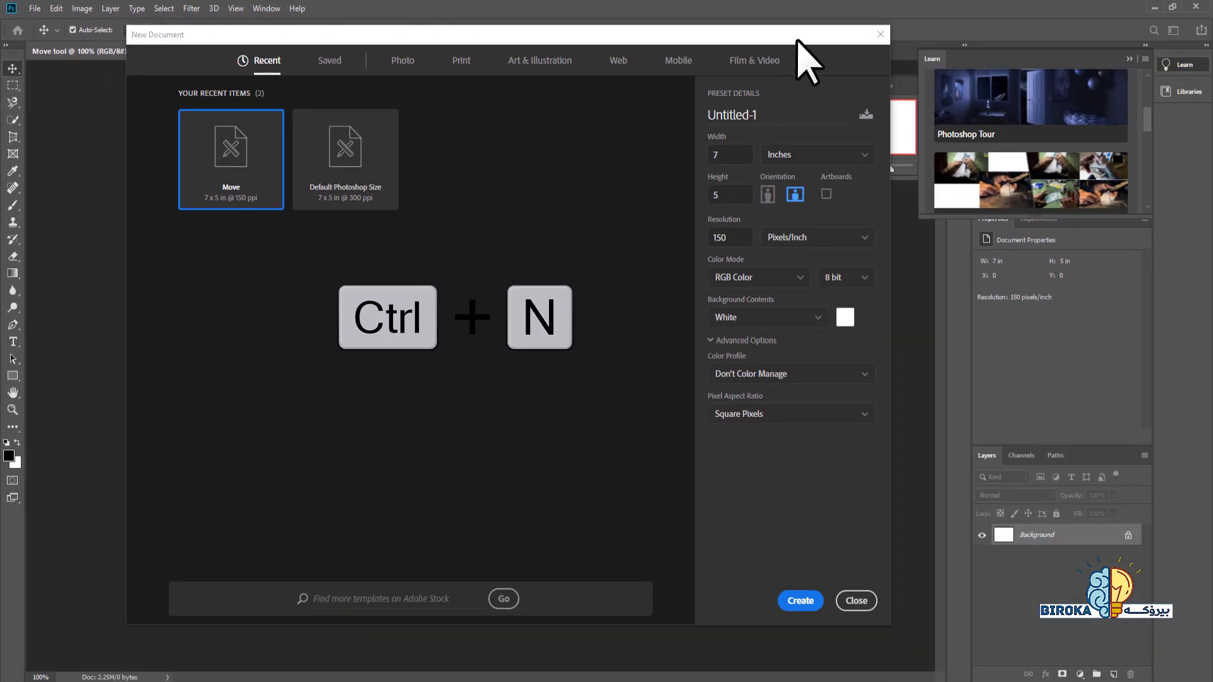
pyautogui.moveTo(798, 39); pyautogui.dragTo(760, 40)
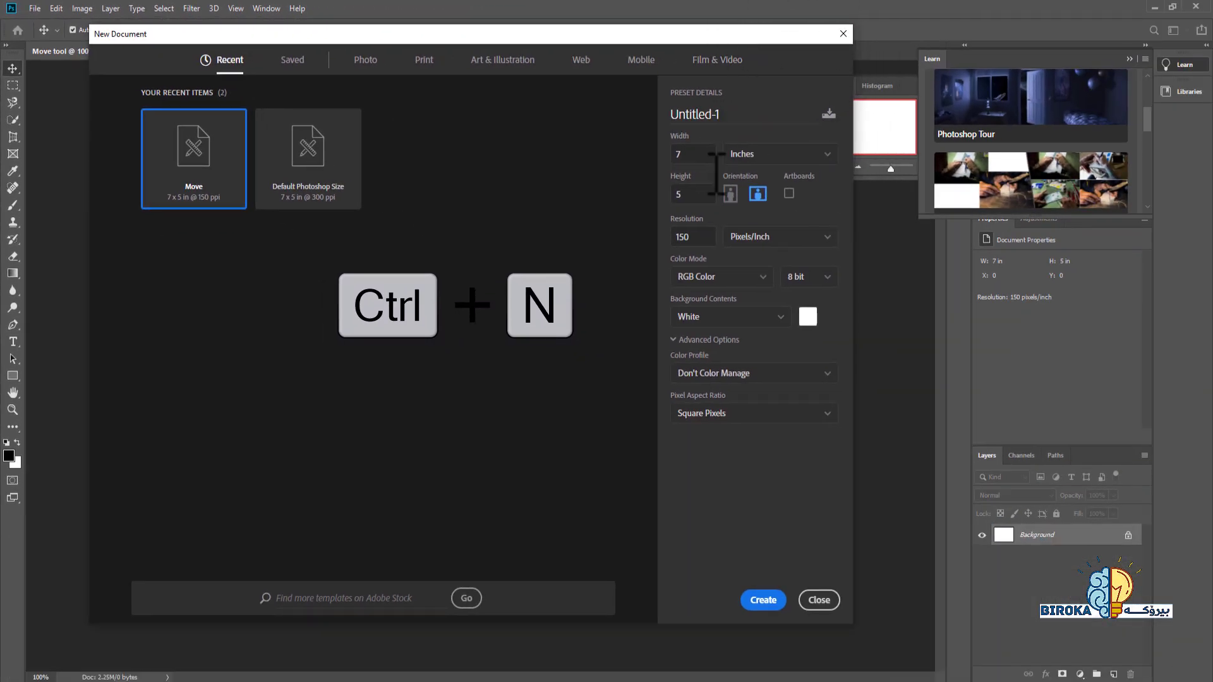
pyautogui.click(734, 316)
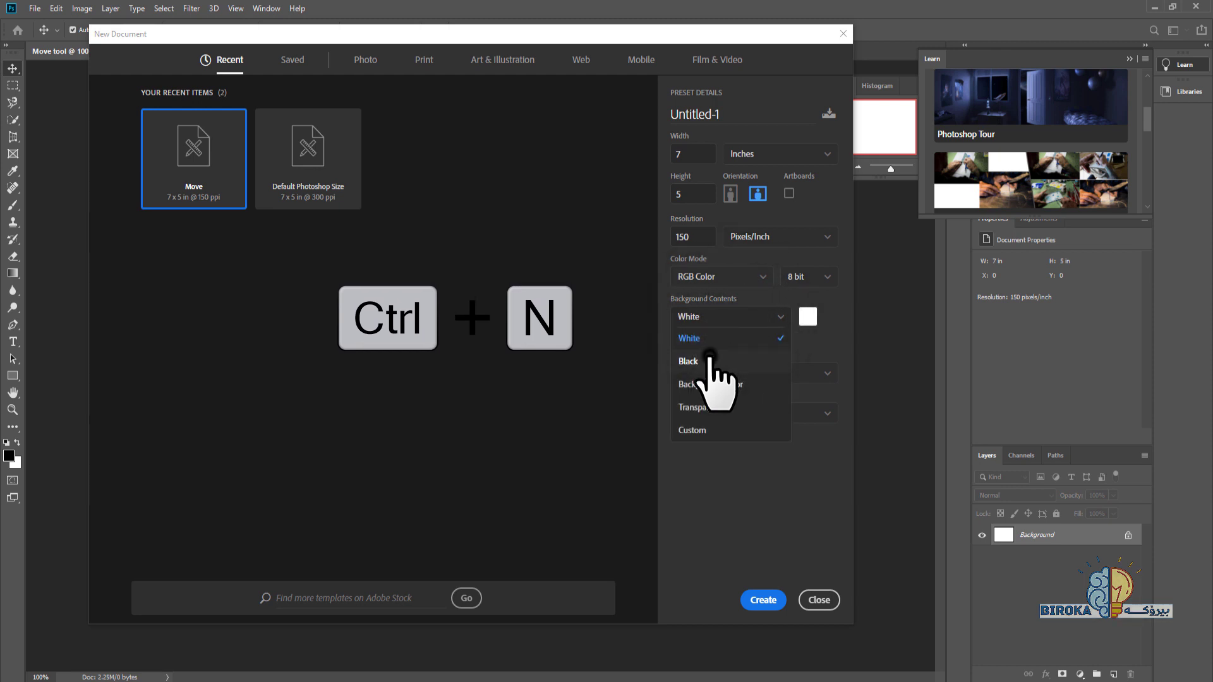
pyautogui.click(715, 360)
pyautogui.click(764, 601)
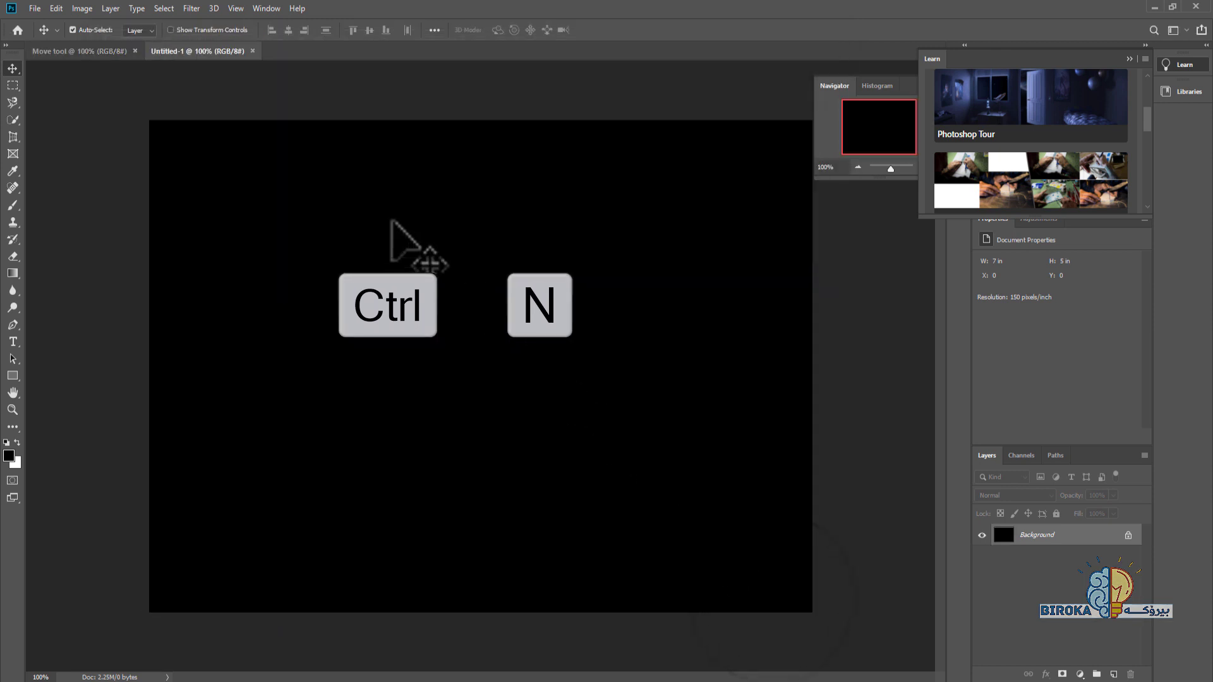
# - Compare the white Move tool document with the black document, finishing on the white one
pyautogui.click(108, 53)
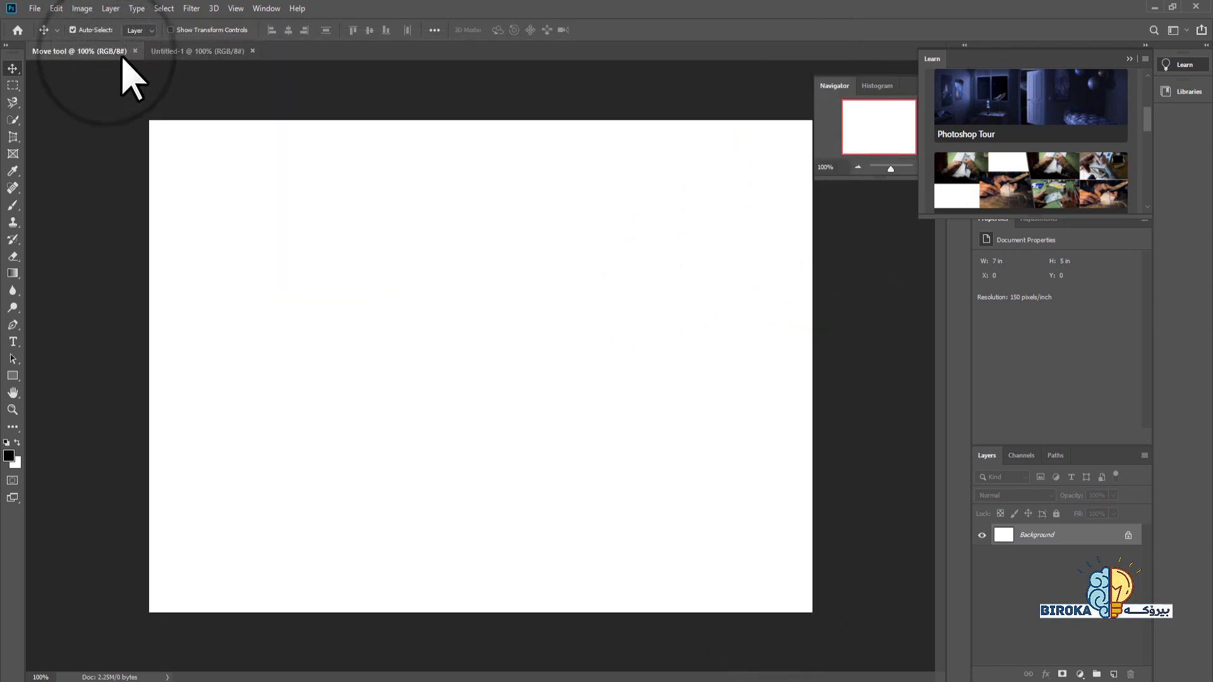
pyautogui.click(206, 55)
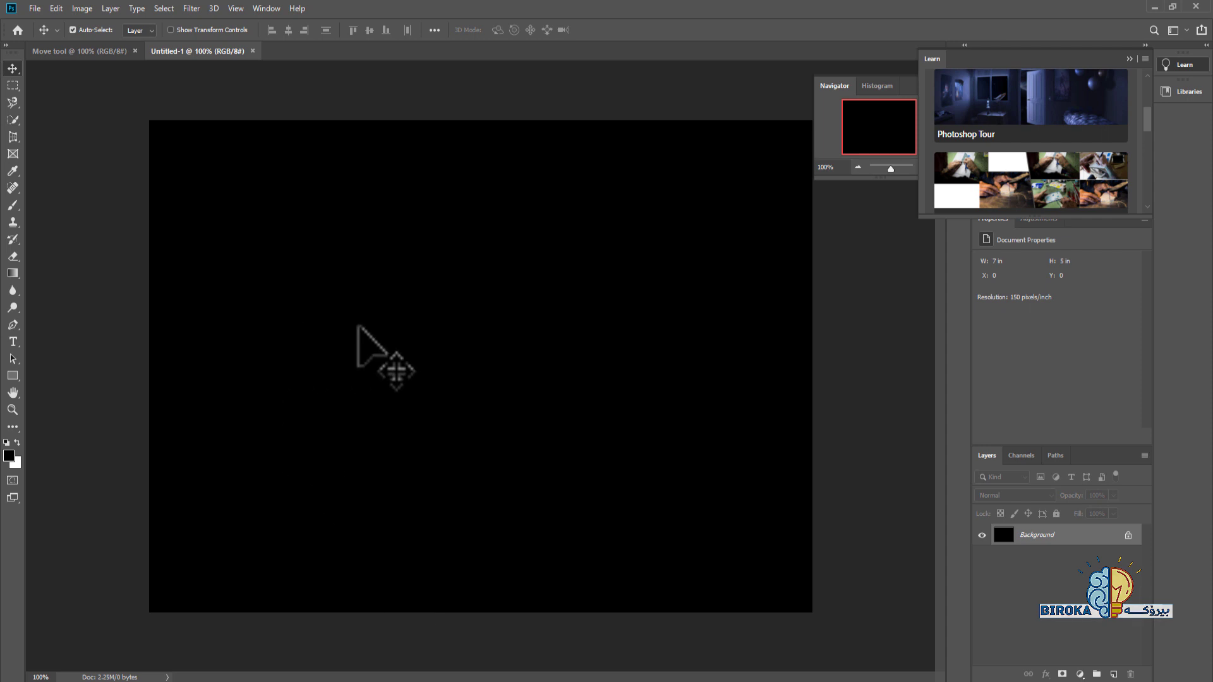
pyautogui.click(89, 52)
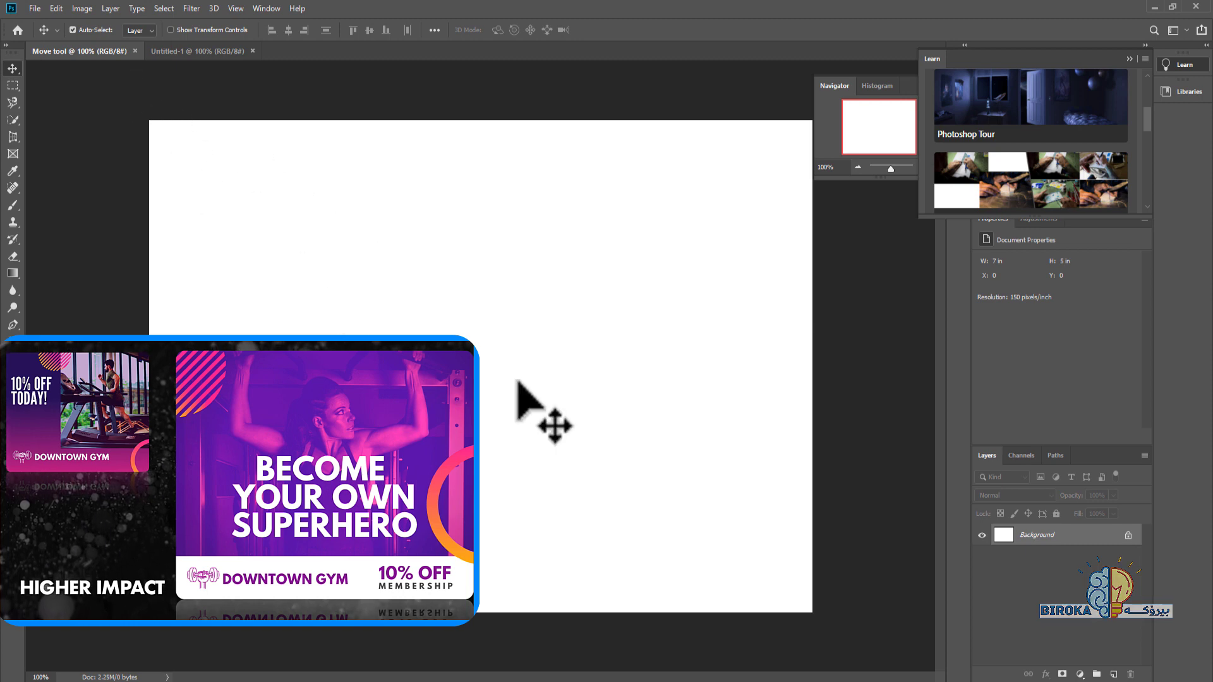
# - Create a third 7 x 5 inch, 150 pixels/inch document with its background contents set to Transparent
pyautogui.click(35, 8)
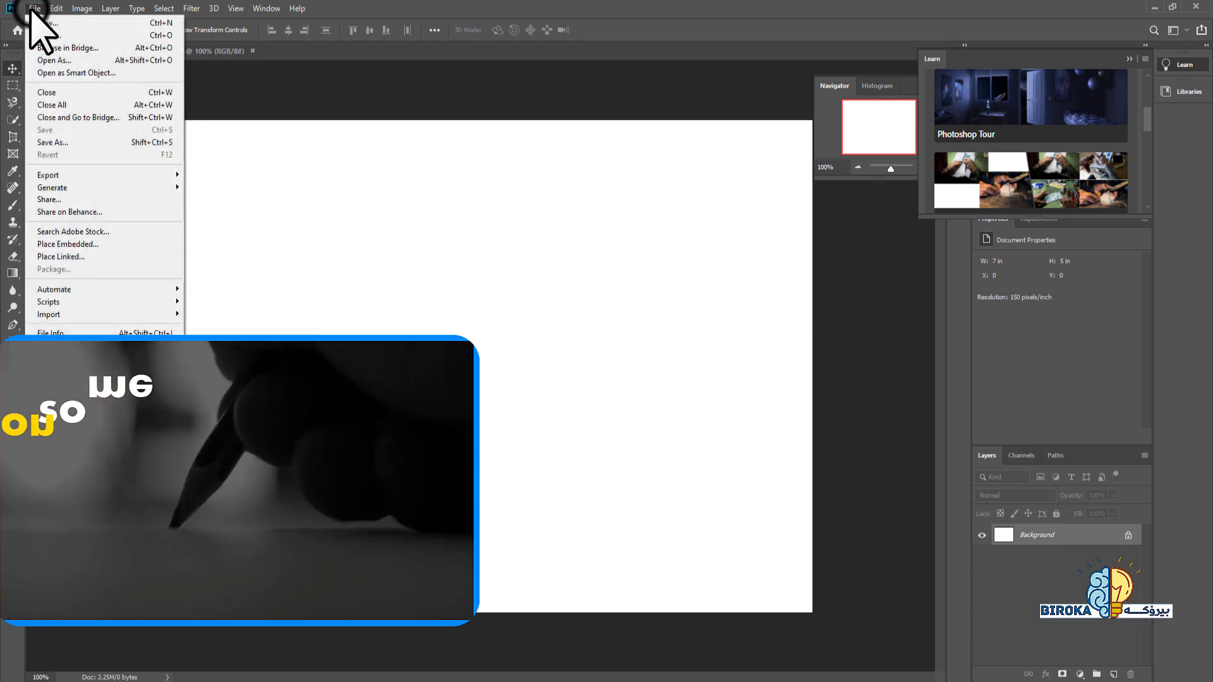
pyautogui.click(40, 35)
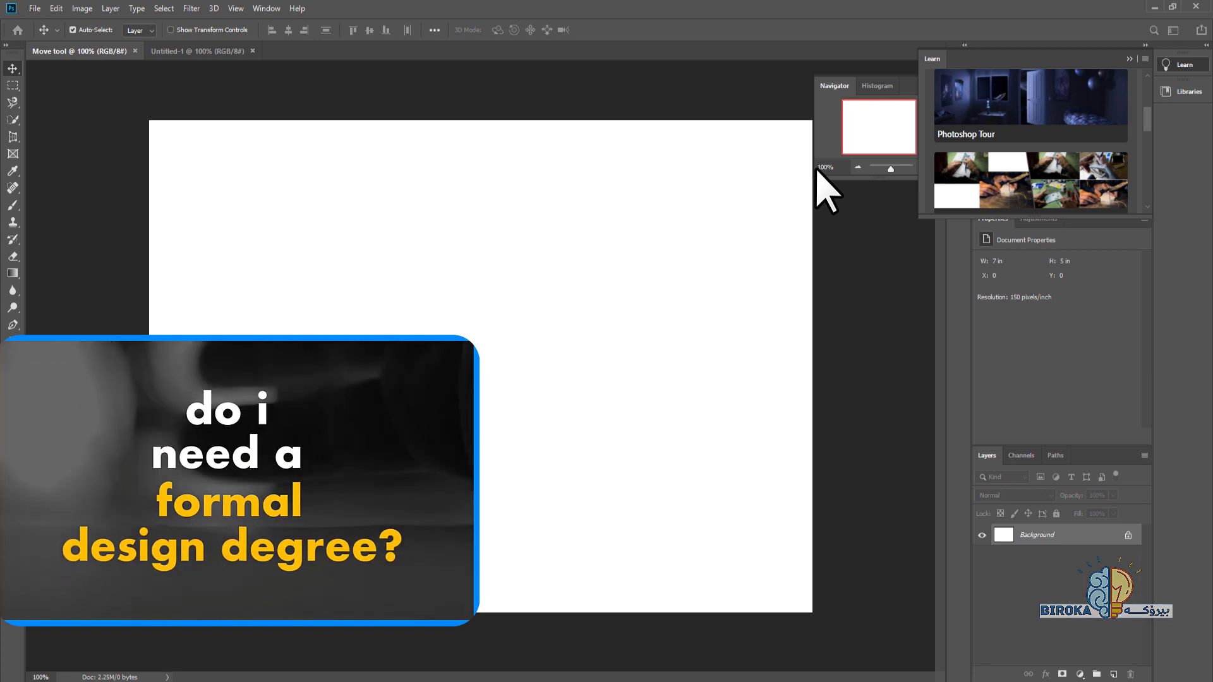
pyautogui.hotkey('ctrl', 'n')
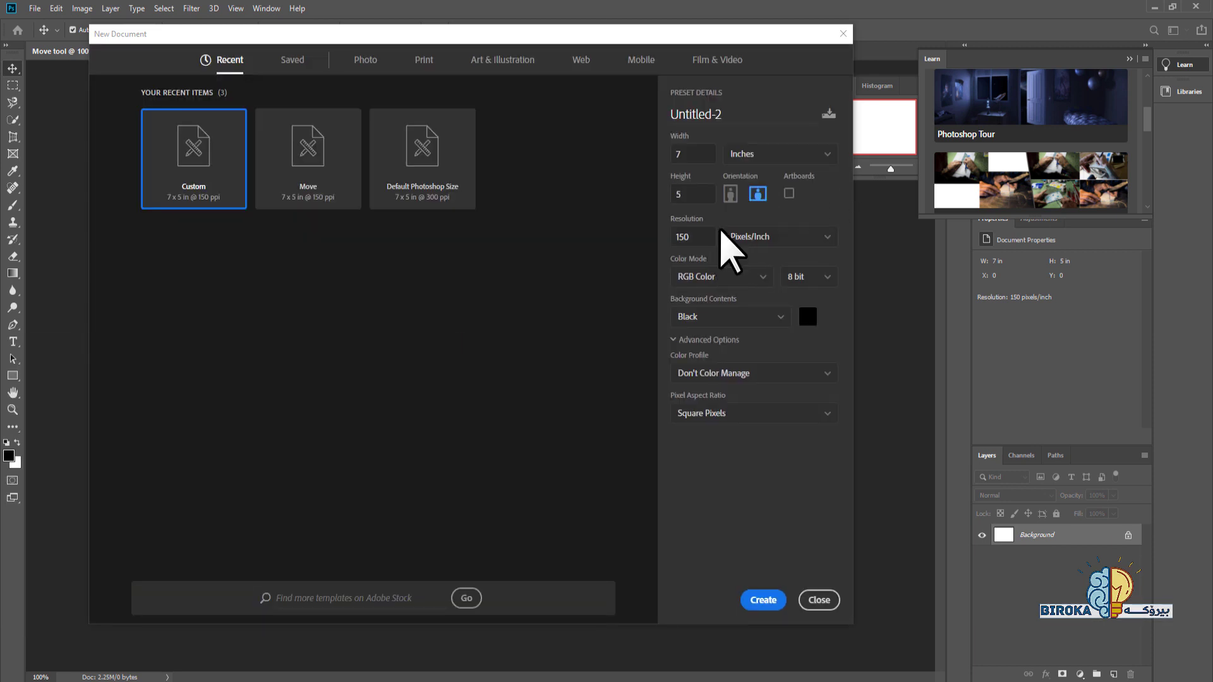
pyautogui.click(726, 314)
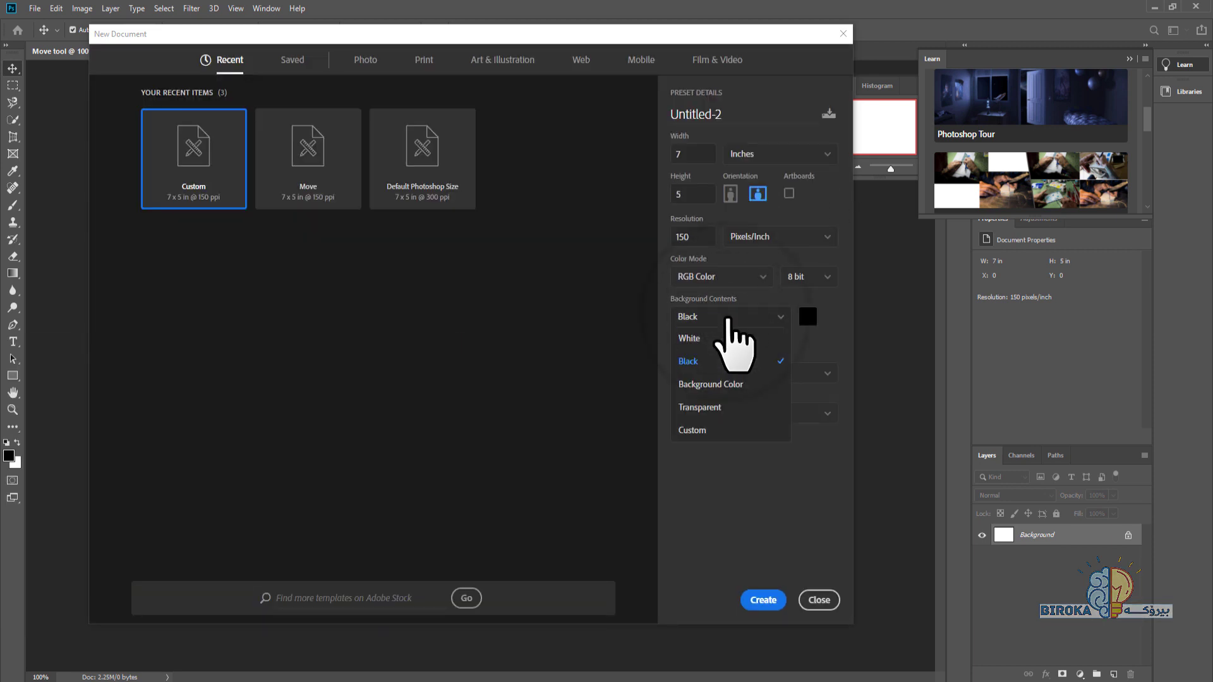
pyautogui.click(714, 407)
pyautogui.click(772, 600)
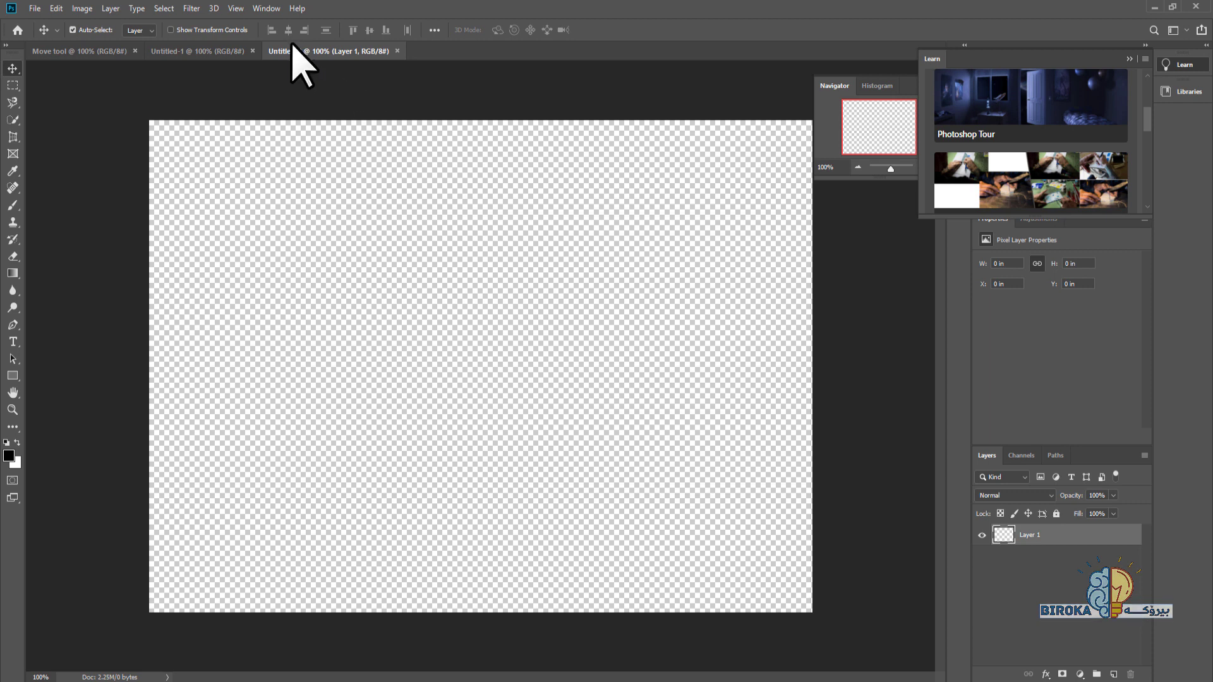
# - Look through the open black and white documents, ending on the Move tool document
pyautogui.click(217, 54)
pyautogui.click(116, 51)
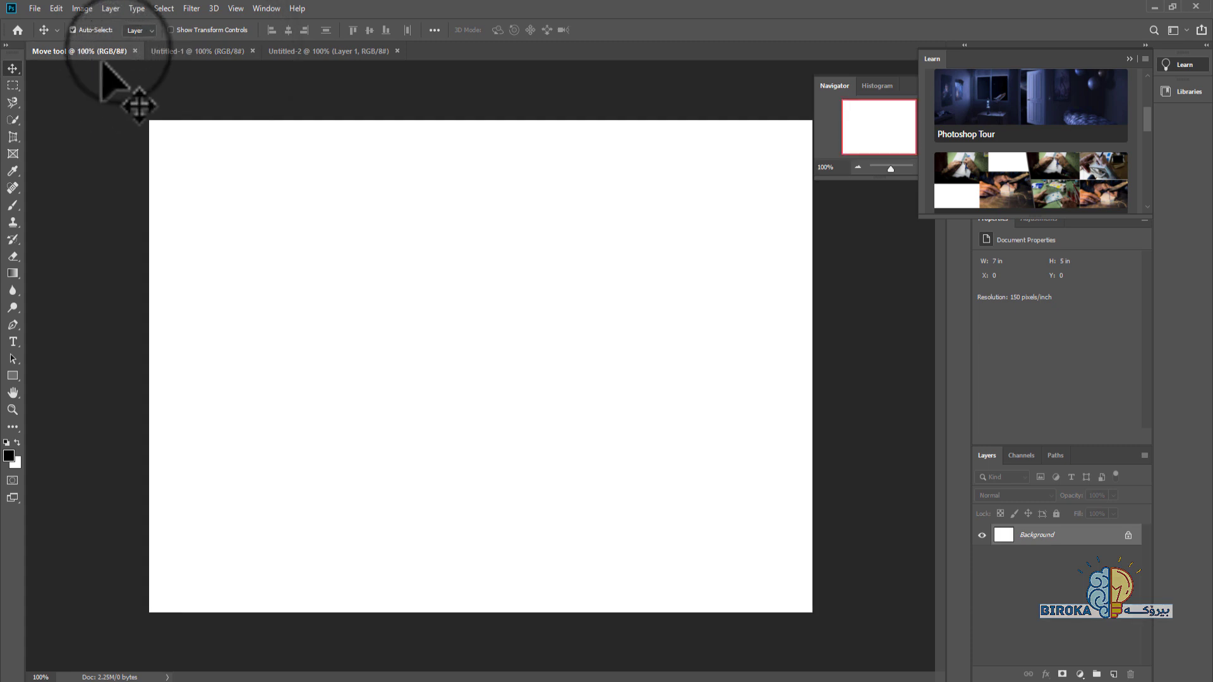
pyautogui.click(183, 52)
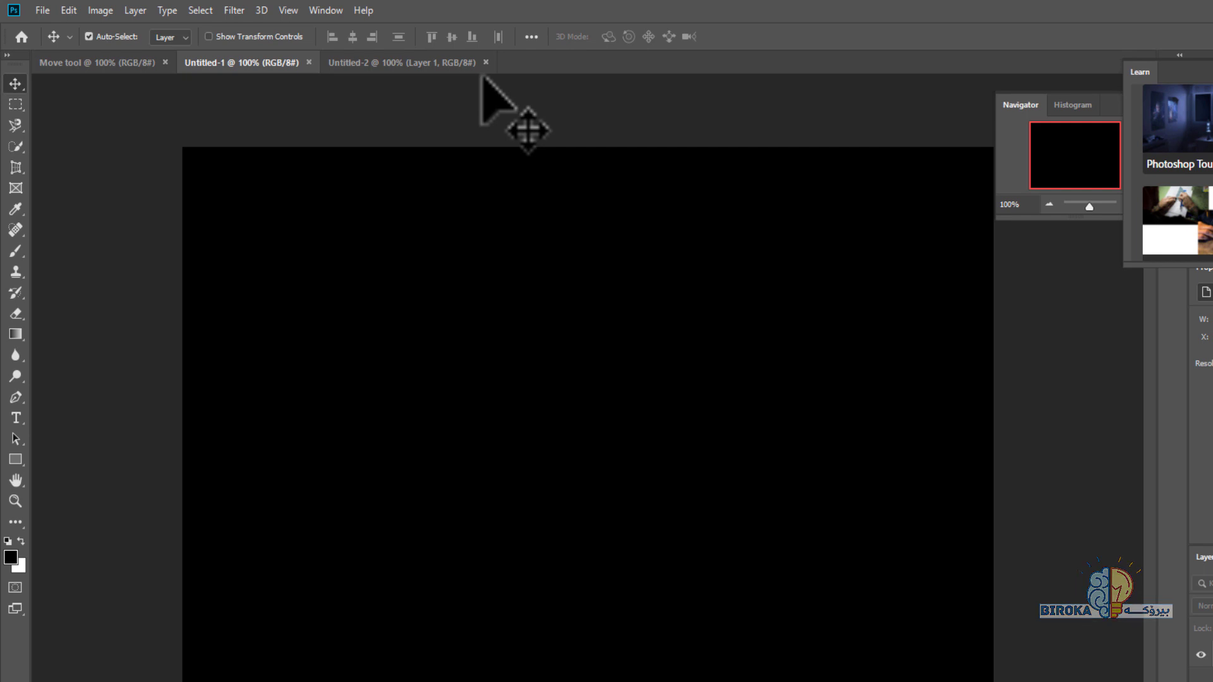
pyautogui.click(95, 62)
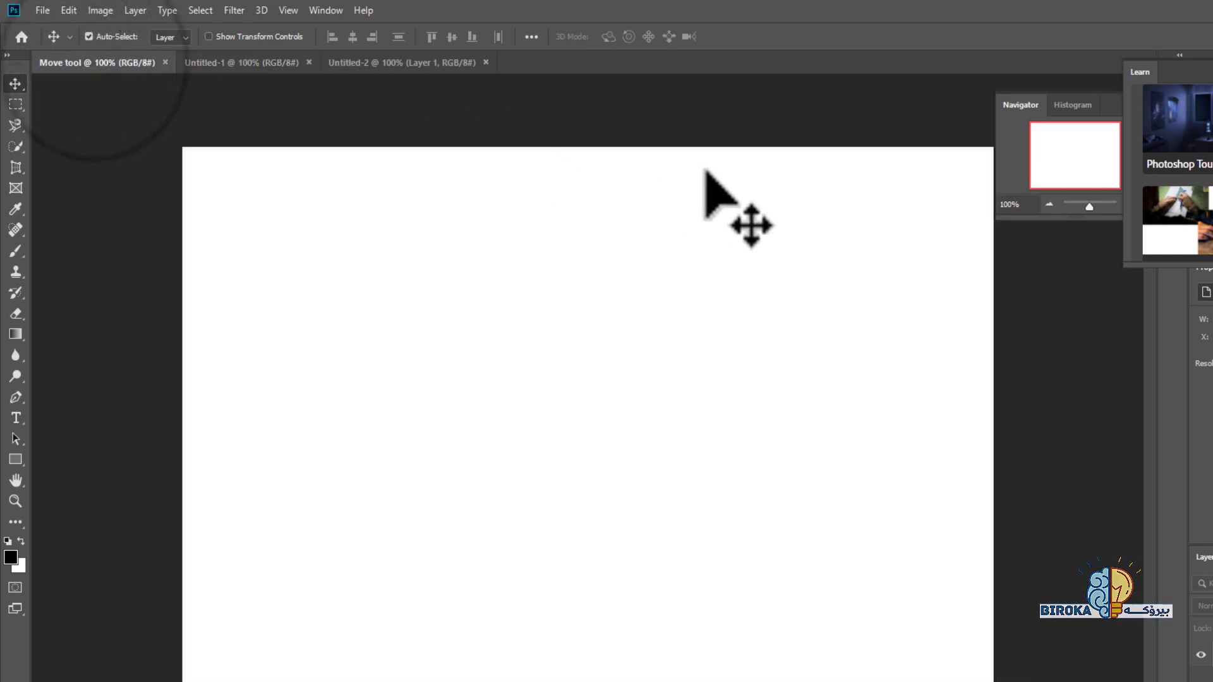